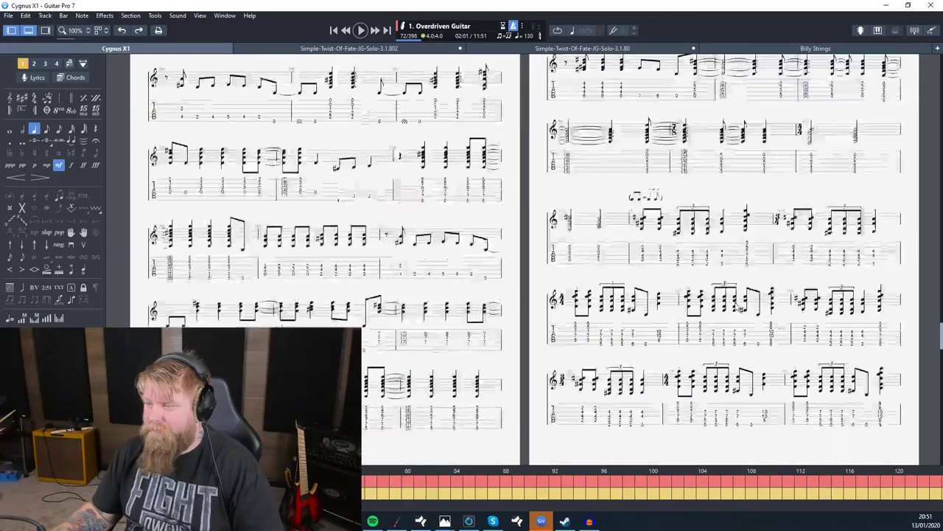
# Play back a short passage around bar 342 of the Cygnus X1 score and switch to the Billy Strings score
pyautogui.scroll(-8, 573, 286)
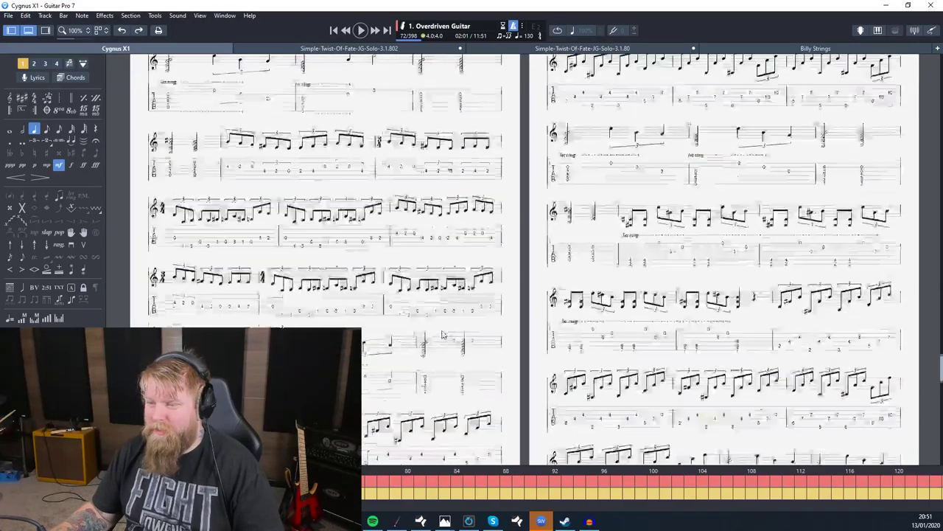
pyautogui.press('space')
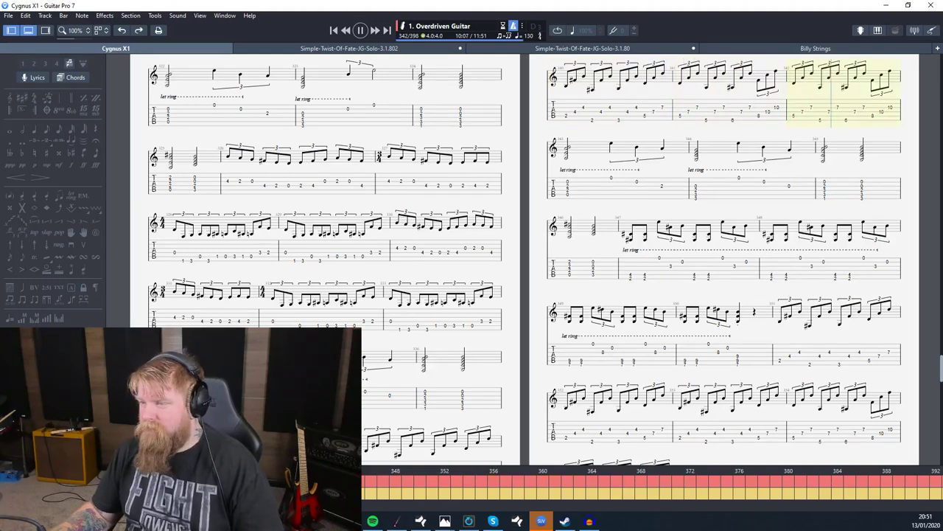
pyautogui.press('space')
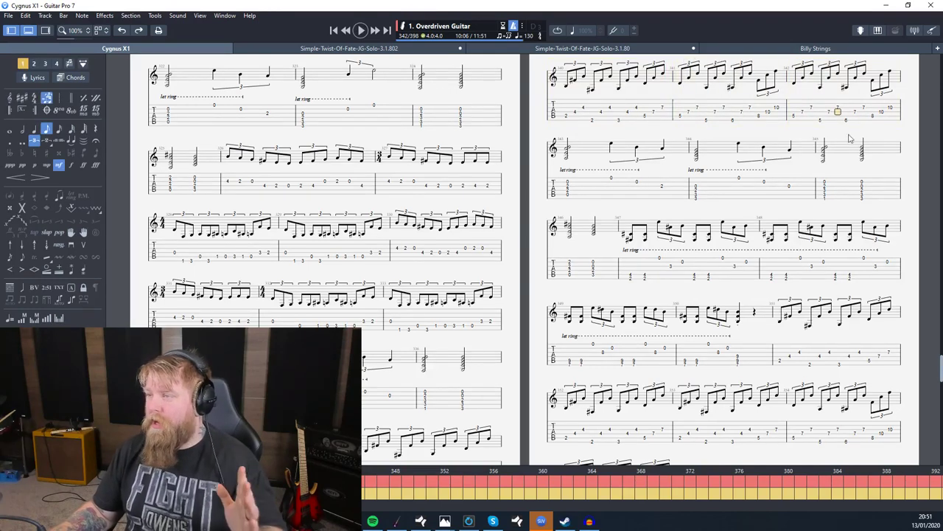
pyautogui.click(814, 48)
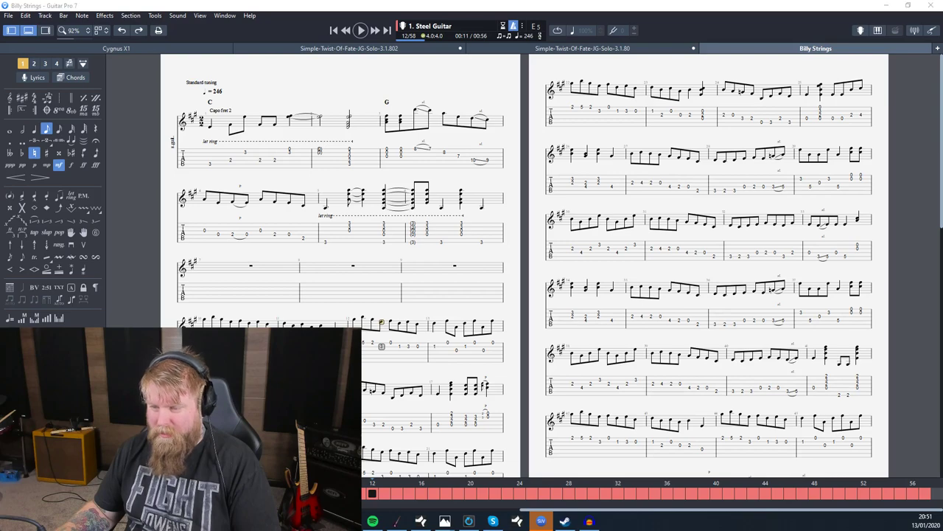
# Tile the Guitar Pro and Transcribe! windows side by side, widening the score window and making the audio window taller
pyautogui.press('super+d')
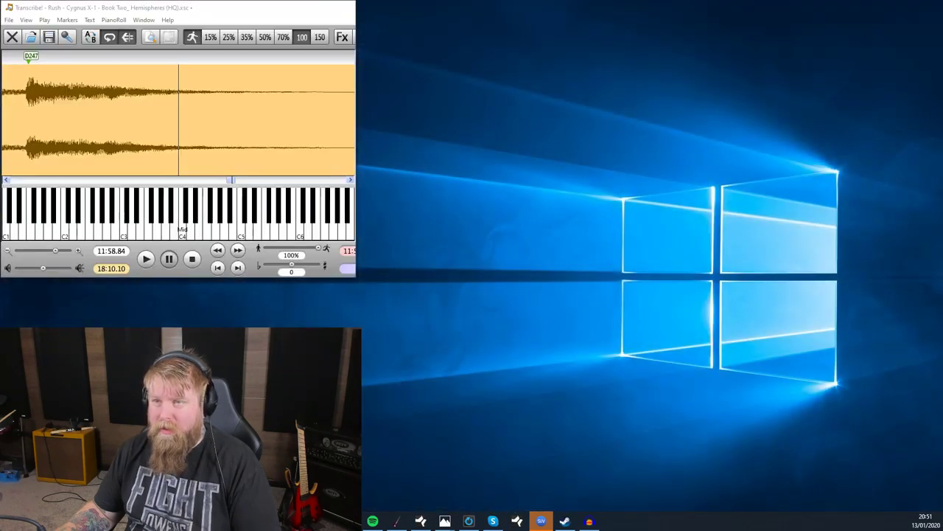
pyautogui.press('super+d')
pyautogui.click(590, 11)
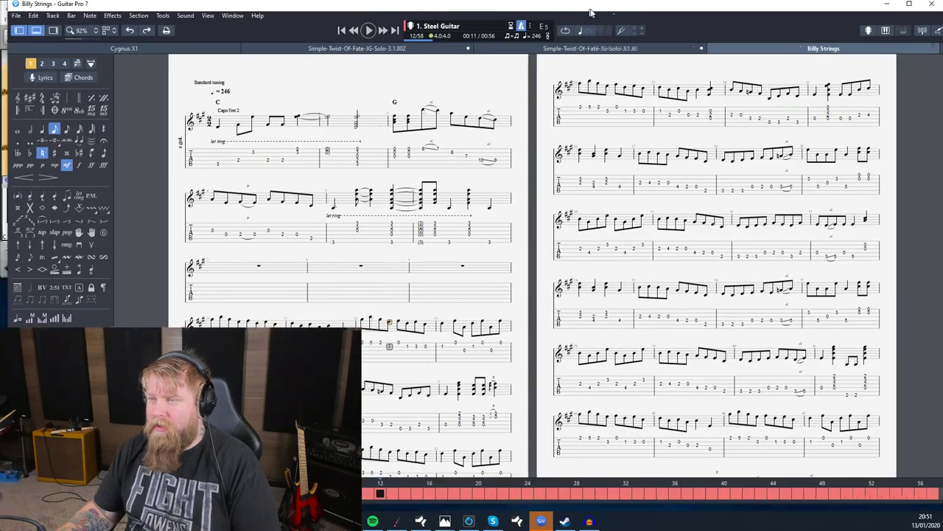
pyautogui.press('super+Right')
pyautogui.click(462, 252)
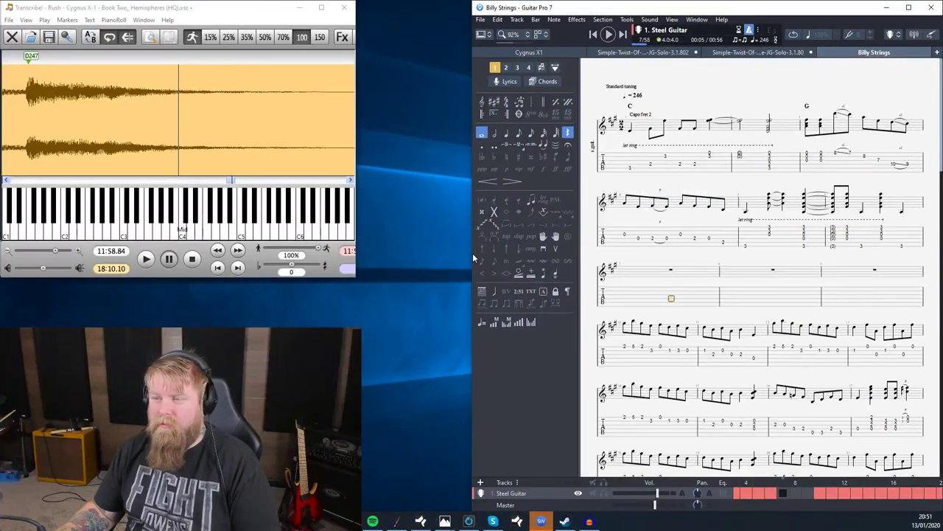
pyautogui.moveTo(472, 253); pyautogui.dragTo(361, 253)
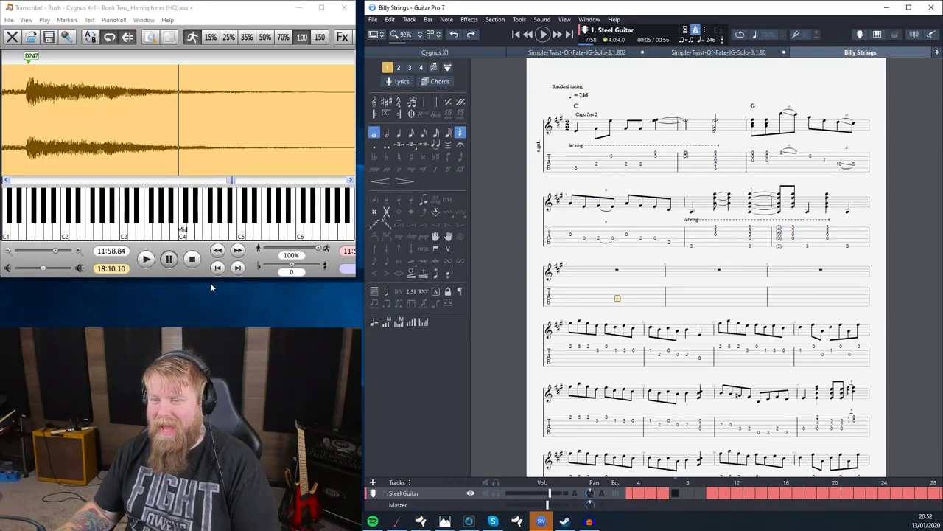
pyautogui.moveTo(198, 278); pyautogui.dragTo(203, 326)
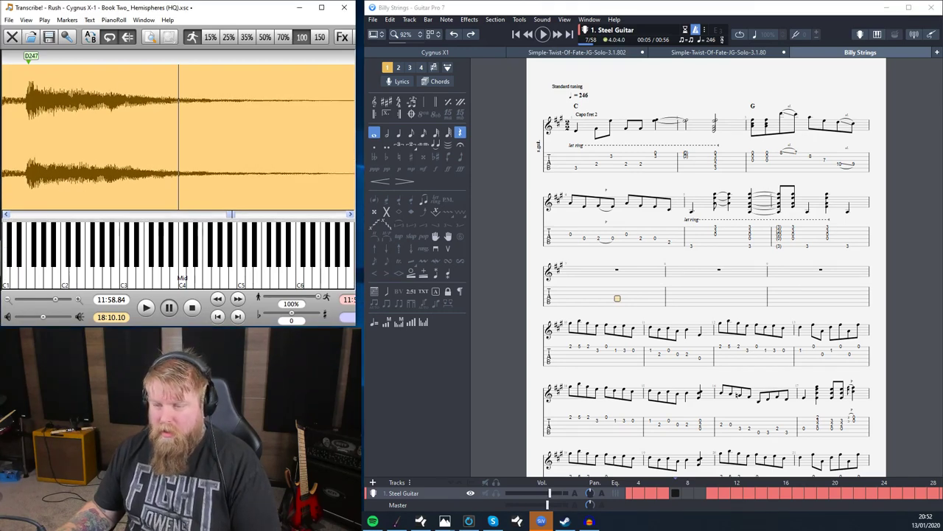
# Create a new score with a Drumkit track in standard notation, using the Drumkit sound
pyautogui.click(375, 22)
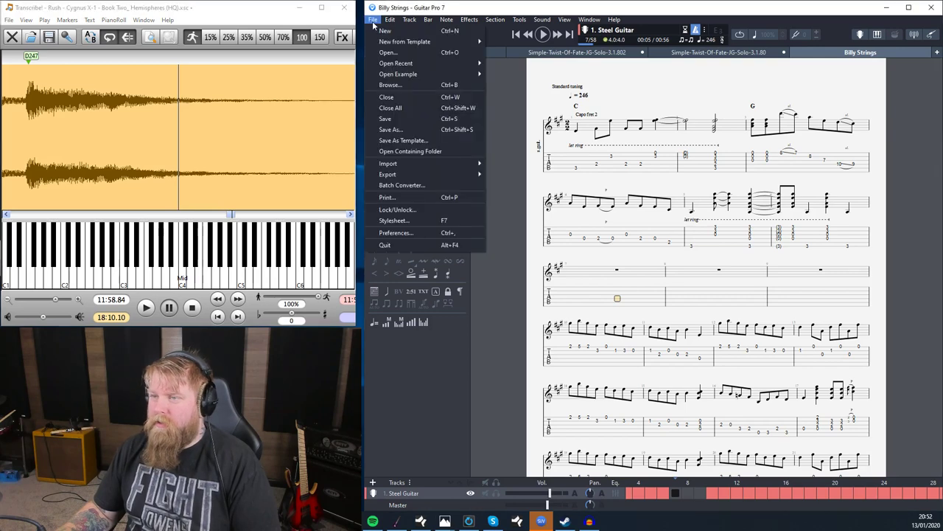
pyautogui.click(389, 30)
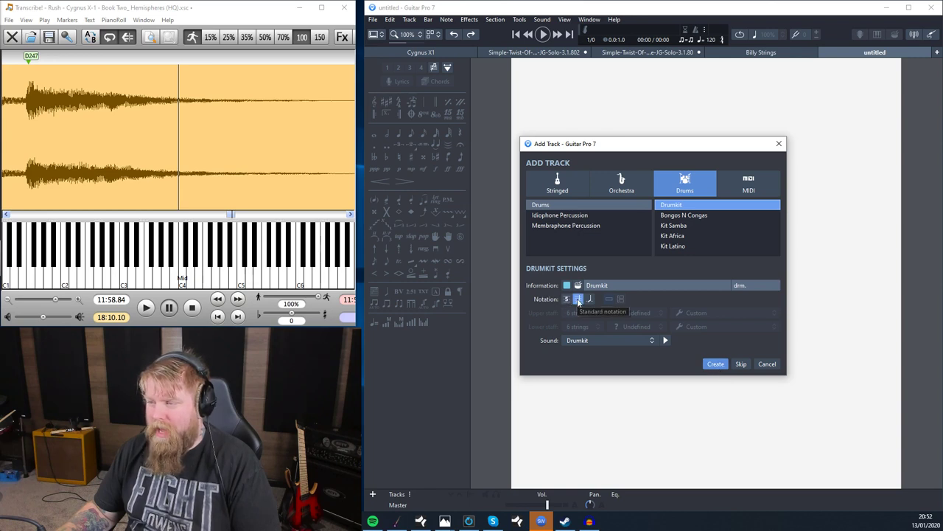
pyautogui.click(620, 339)
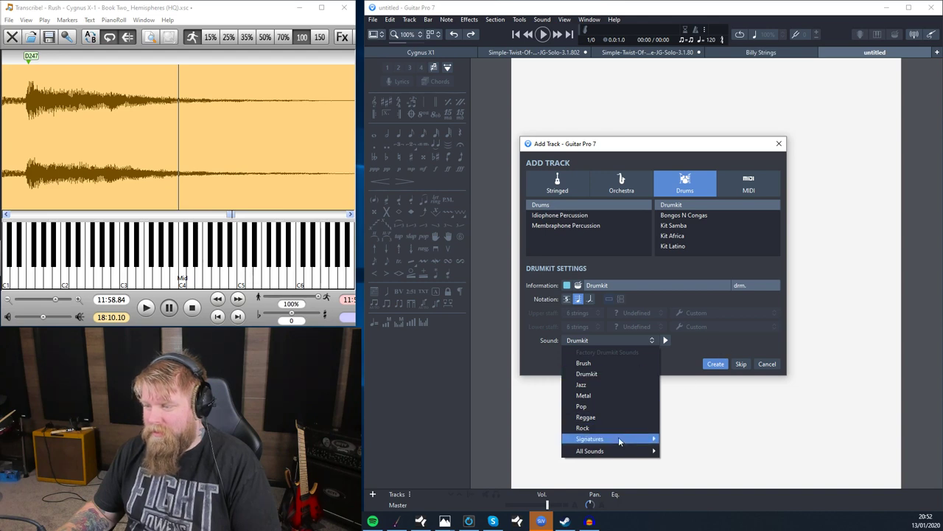
pyautogui.moveTo(620, 440)
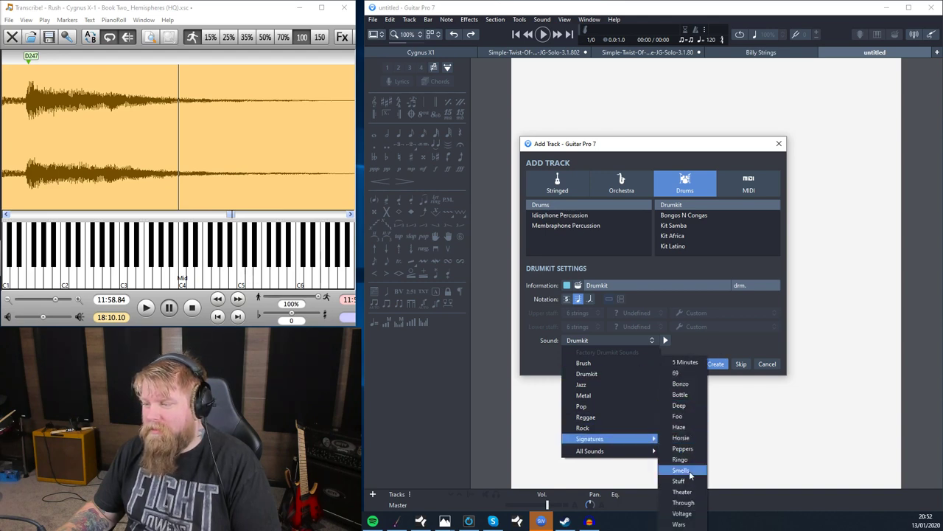
pyautogui.click(775, 441)
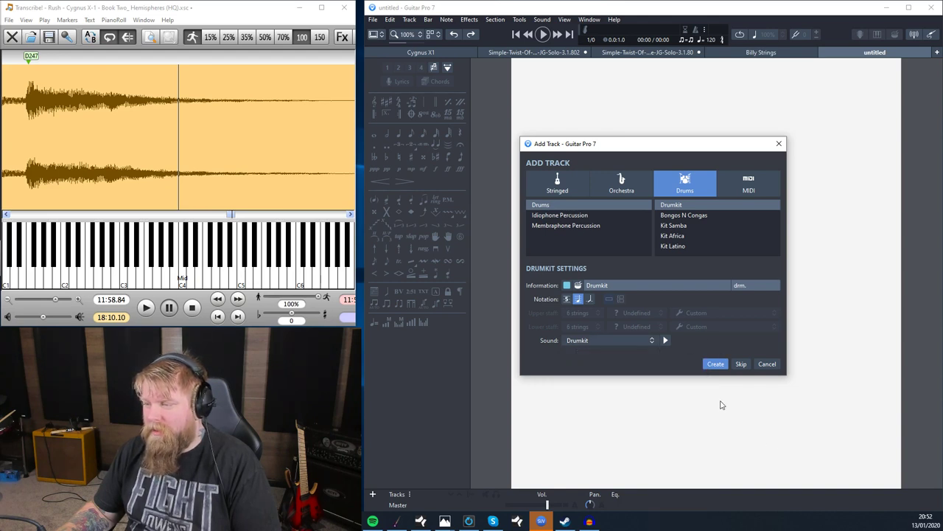
pyautogui.click(715, 364)
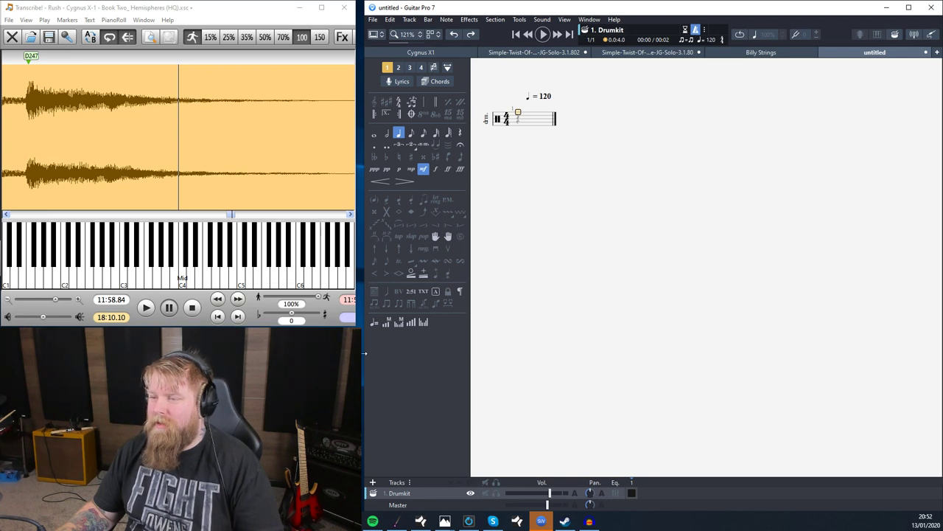
# Widen the score window slightly and load the Rush Tom Sawyer drum isolation track into Transcribe!
pyautogui.moveTo(362, 359); pyautogui.dragTo(348, 360)
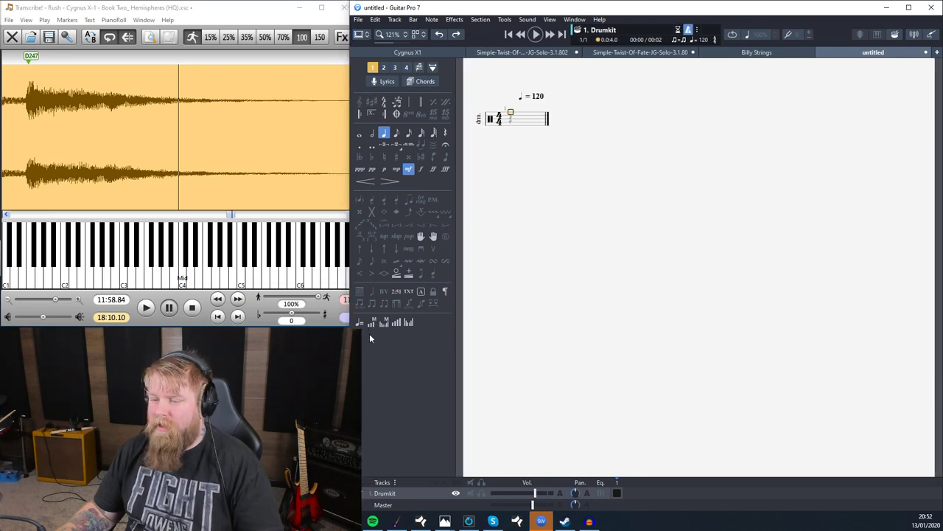
pyautogui.moveTo(0, 127); pyautogui.dragTo(8, 126)
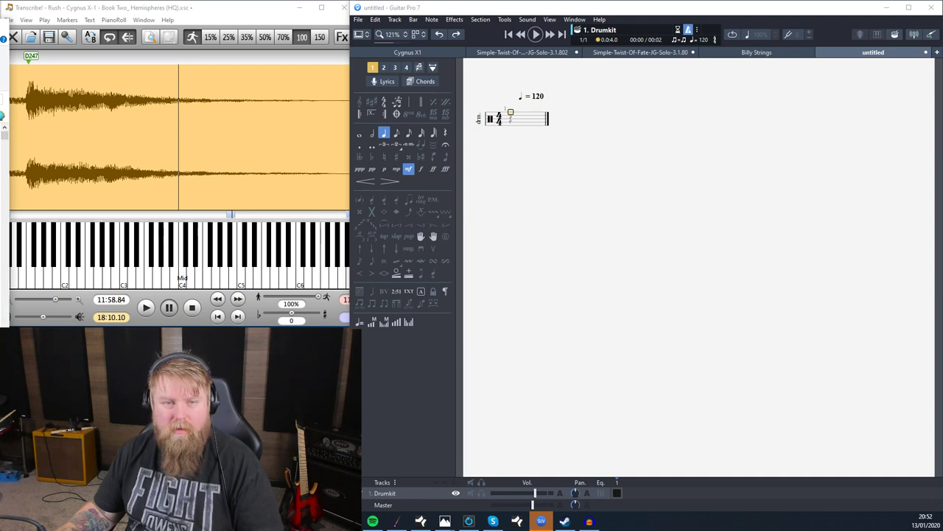
pyautogui.moveTo(5, 117); pyautogui.dragTo(146, 141)
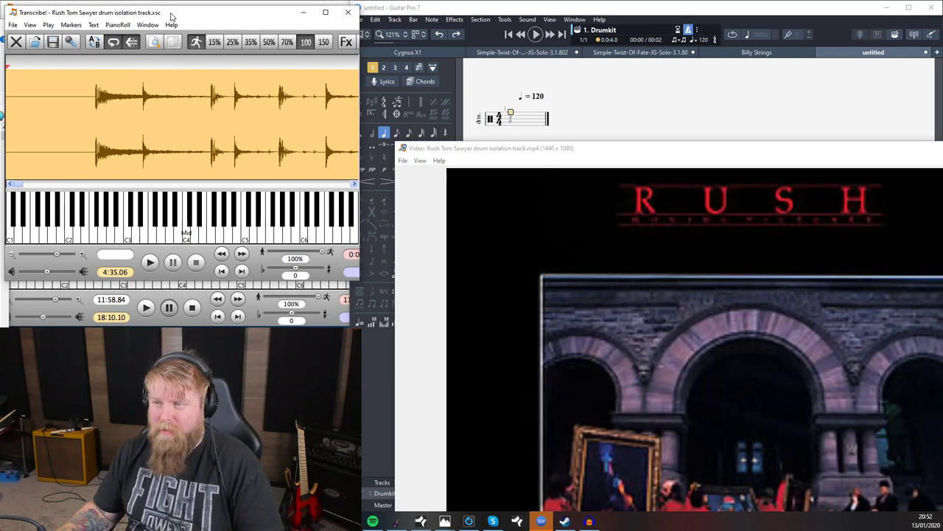
# Close the Rush track's video window and fit its Transcribe! window beside the score
pyautogui.moveTo(530, 150); pyautogui.dragTo(166, 78)
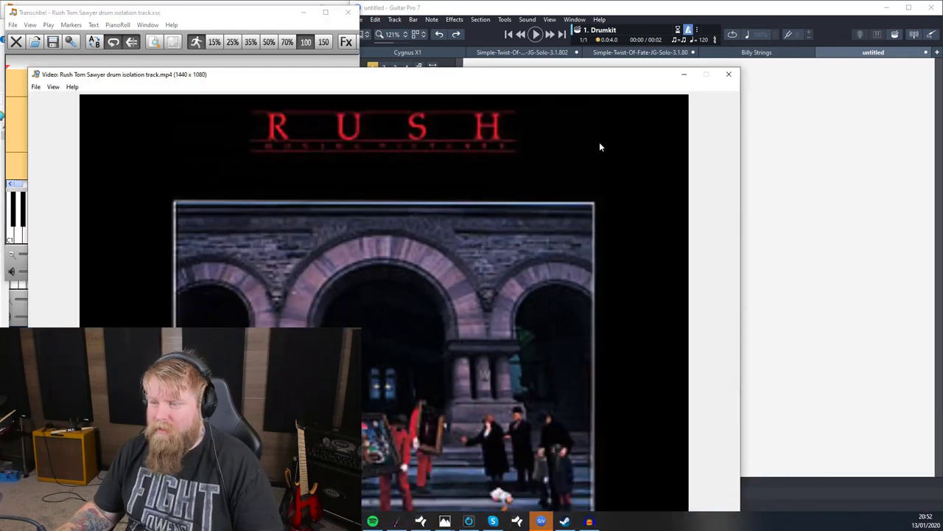
pyautogui.click(729, 73)
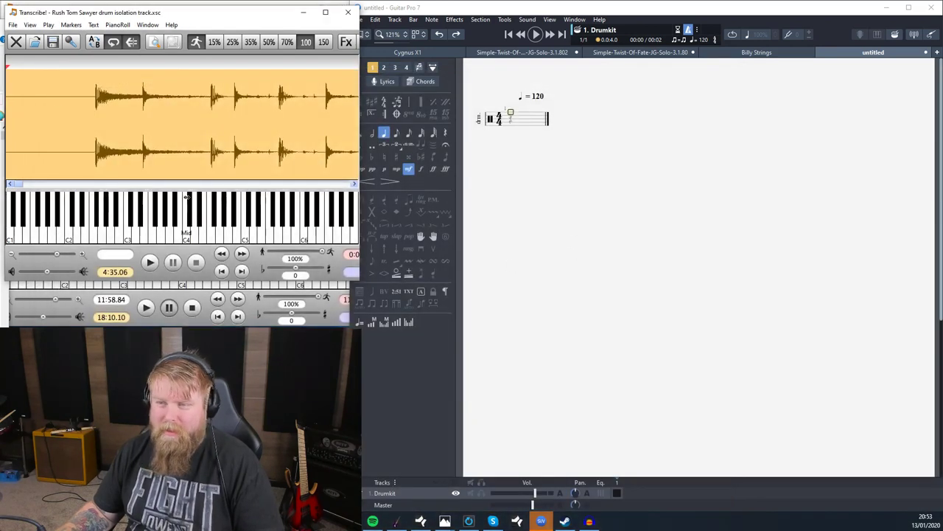
pyautogui.moveTo(204, 17); pyautogui.dragTo(200, 16)
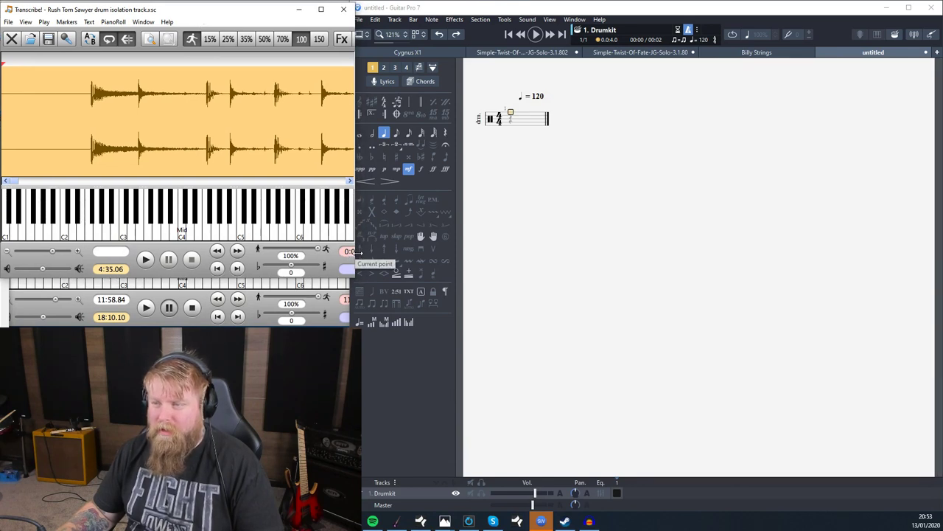
pyautogui.moveTo(356, 251); pyautogui.dragTo(350, 253)
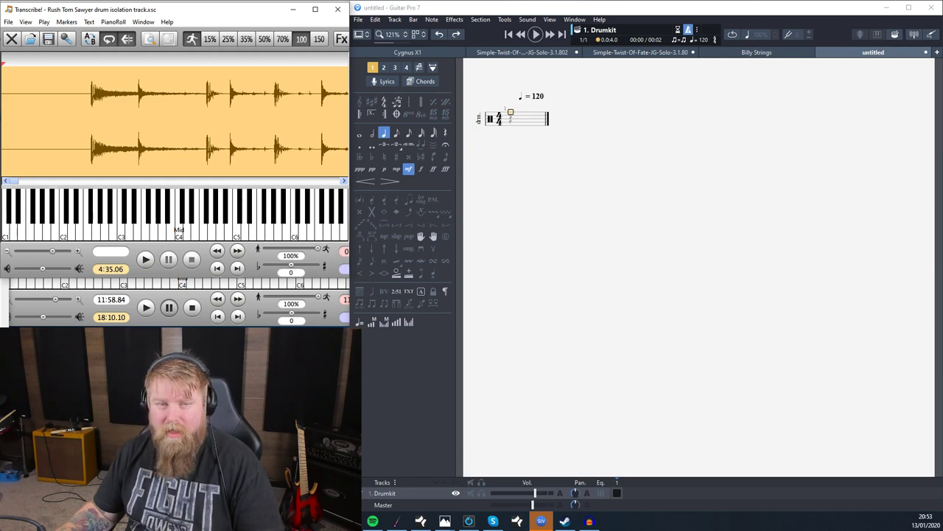
# Load the Aerosmith Walk This Way isolated drum track into Transcribe! without its video window and align it beside the score
pyautogui.moveTo(0, 177); pyautogui.dragTo(192, 154)
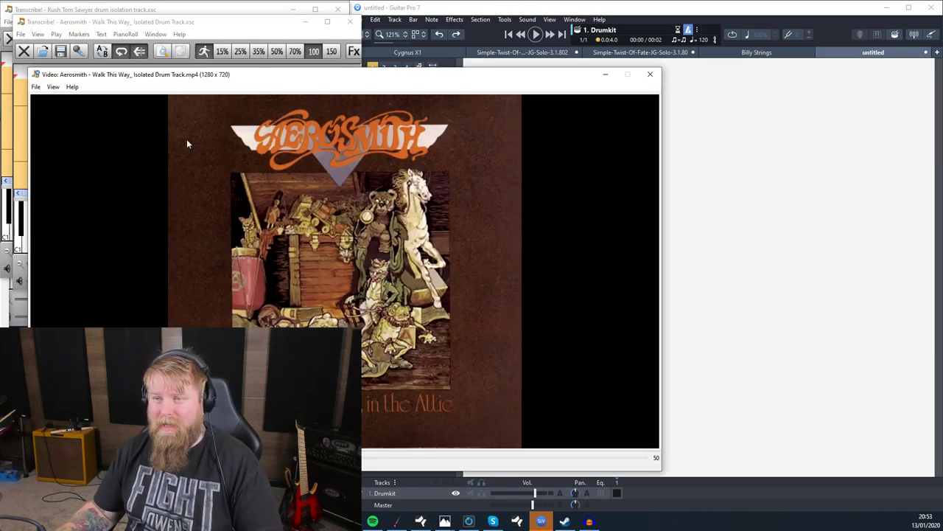
pyautogui.click(650, 74)
pyautogui.moveTo(179, 25); pyautogui.dragTo(169, 14)
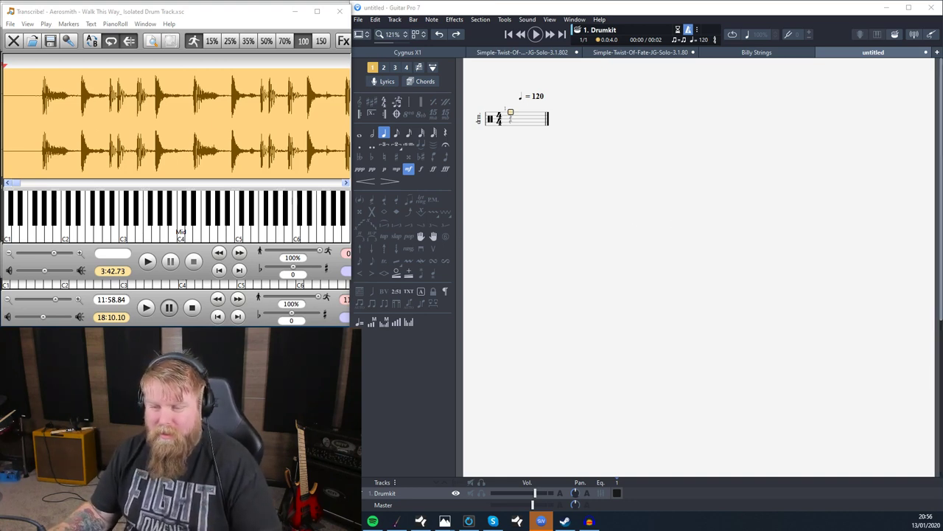
# Step the note cursor up and down through the drum staff positions in bar 1 at 259% zoom
pyautogui.press('Down')
pyautogui.press('Up')
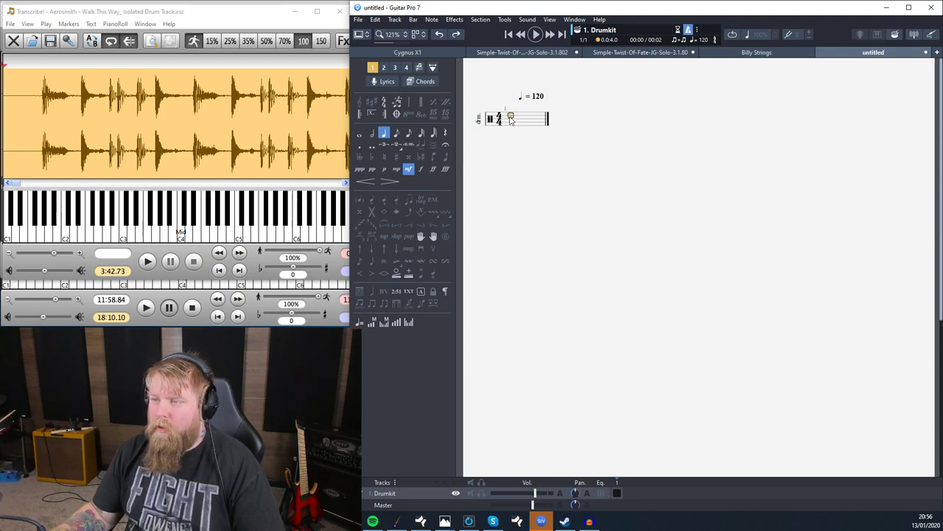
pyautogui.press('Down')
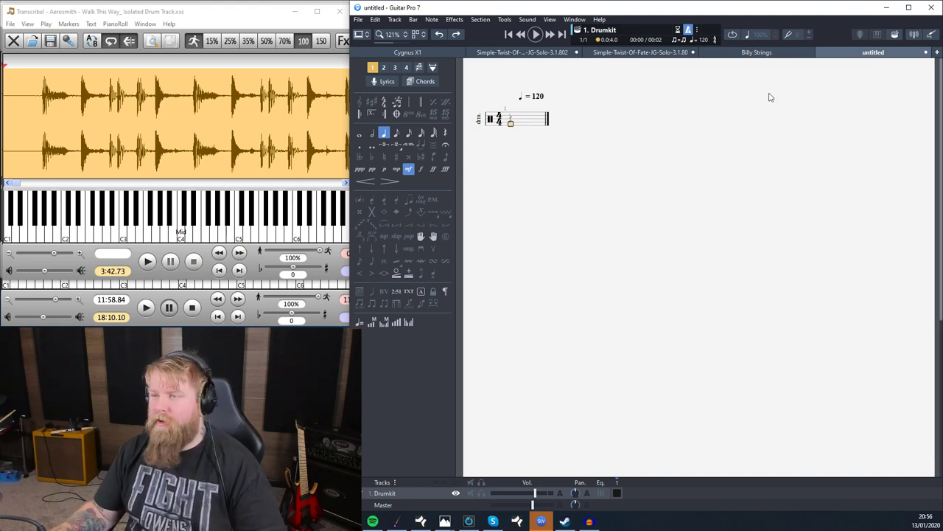
pyautogui.scroll(4, 619, 157)
pyautogui.scroll(4, 619, 157)
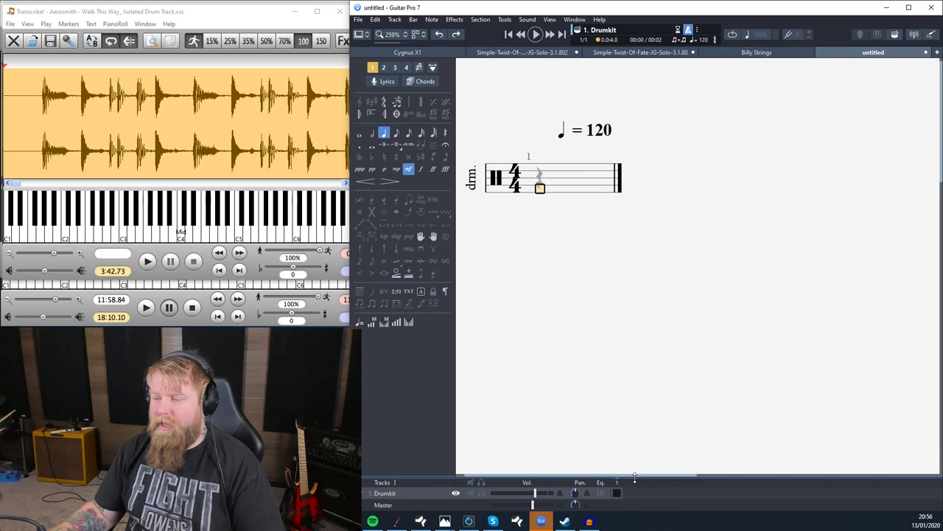
pyautogui.moveTo(635, 476); pyautogui.dragTo(628, 477)
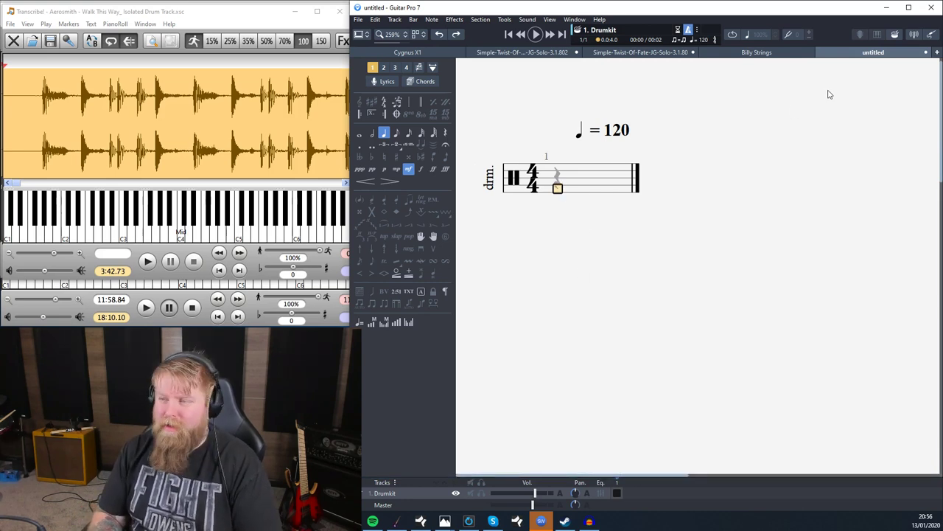
pyautogui.press('Up')
pyautogui.press('Up')
pyautogui.press('Up')
pyautogui.press('Up')
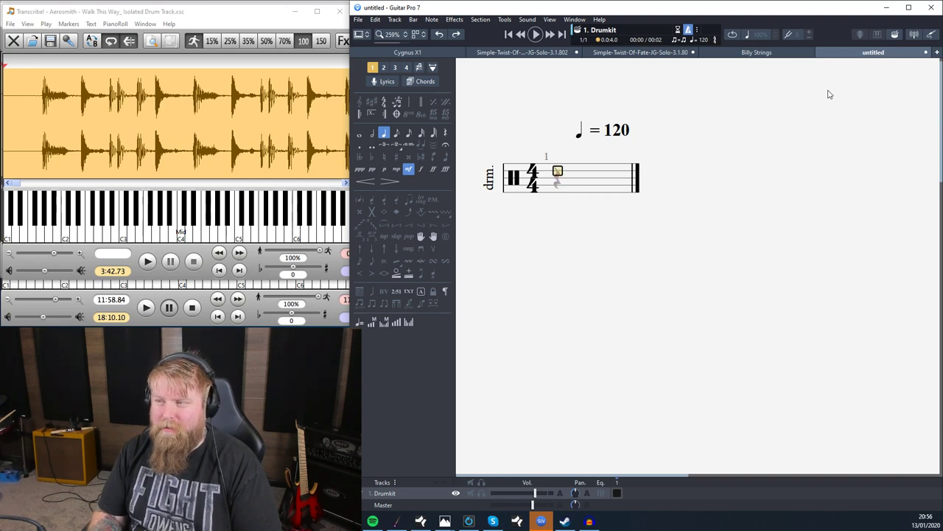
pyautogui.press('Up')
pyautogui.press('Up')
pyautogui.press('Up')
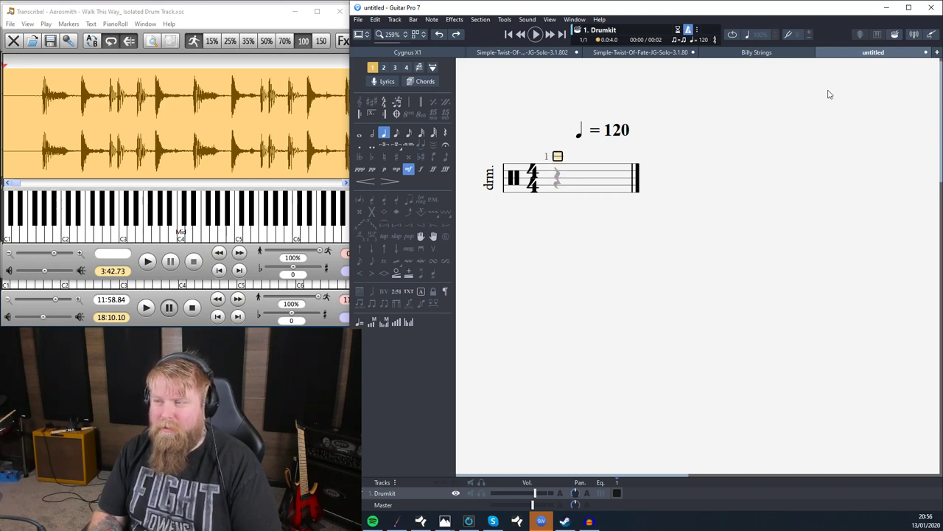
pyautogui.press('Down')
pyautogui.press('Down')
pyautogui.press('Down')
pyautogui.press('Down')
pyautogui.press('Down')
pyautogui.press('Down')
pyautogui.press('Down')
pyautogui.press('Down')
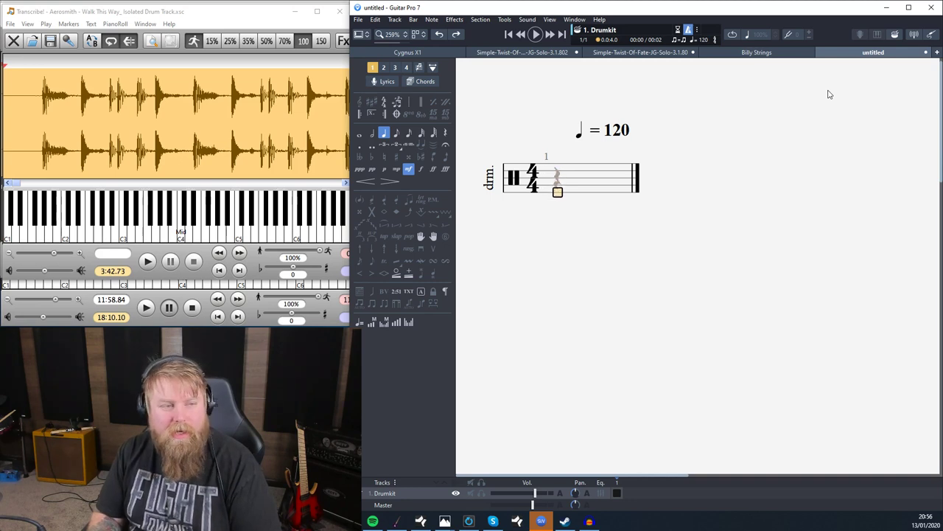
# Enter a quarter note in the third space from the bottom of the drum staff at the start of bar 1
pyautogui.press('Up')
pyautogui.press('Up')
pyautogui.press('Up')
pyautogui.press('Up')
pyautogui.press('Up')
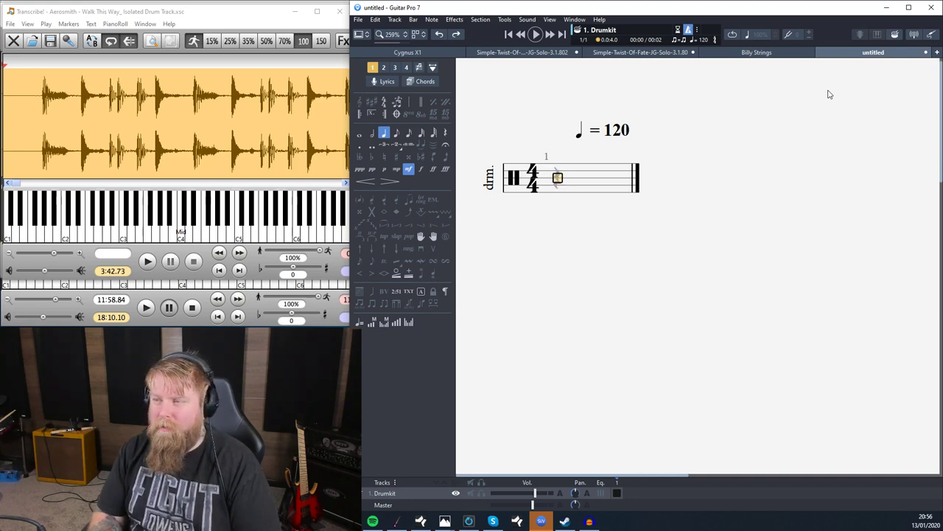
pyautogui.press('Up')
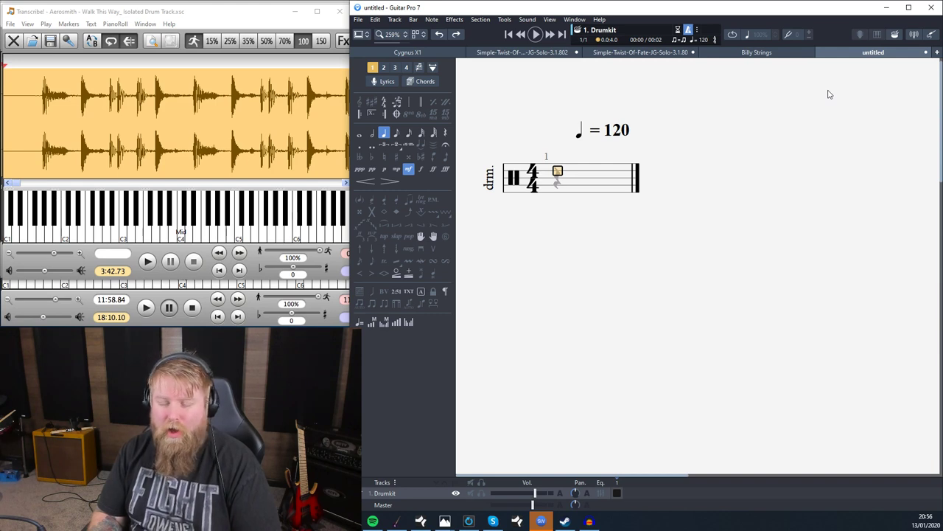
pyautogui.press('Down')
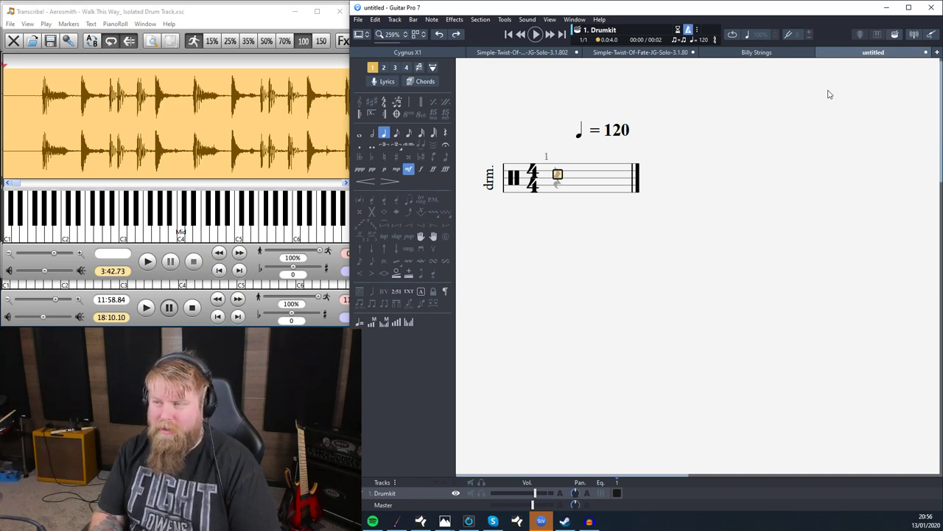
pyautogui.press('Return')
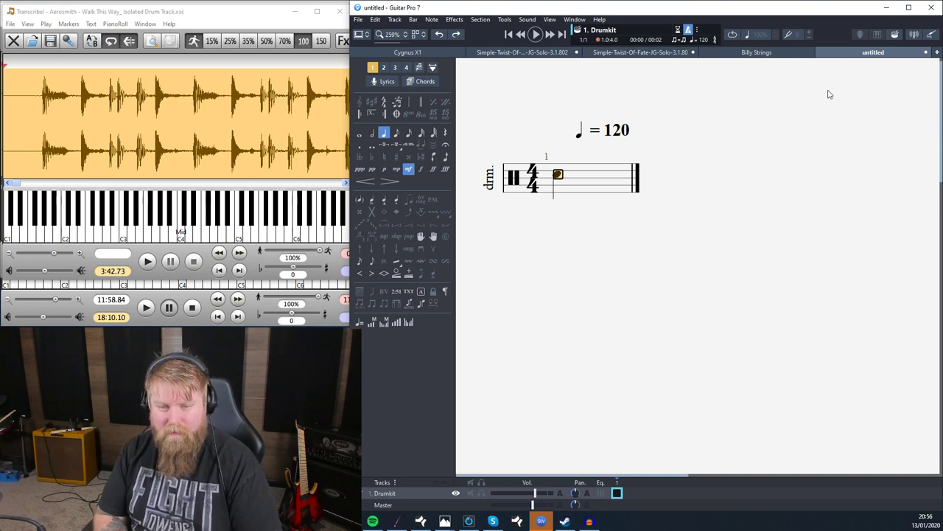
# Clear the third-space note in bar 1 and enter a quarter note in the bottom space of the drum staff
pyautogui.press('r')
pyautogui.press('Down')
pyautogui.press('Down')
pyautogui.press('Down')
pyautogui.press('Down')
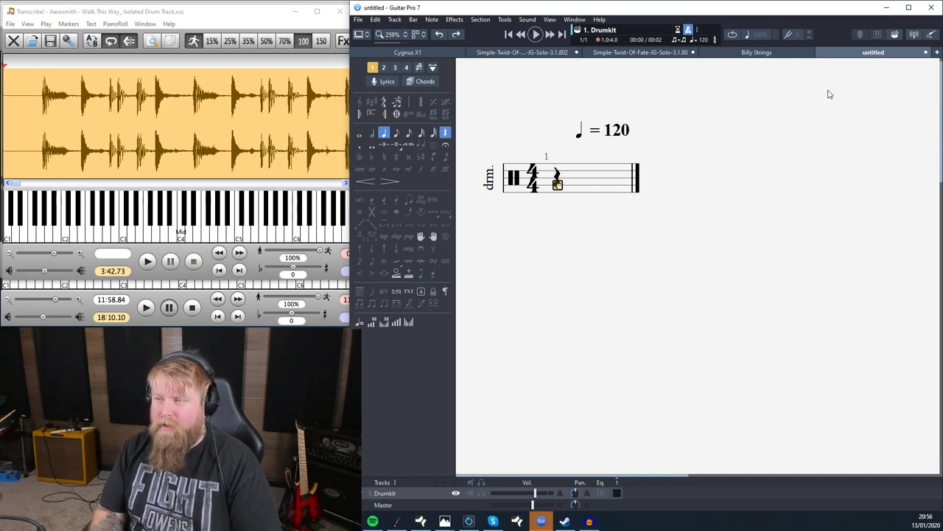
pyautogui.press('Return')
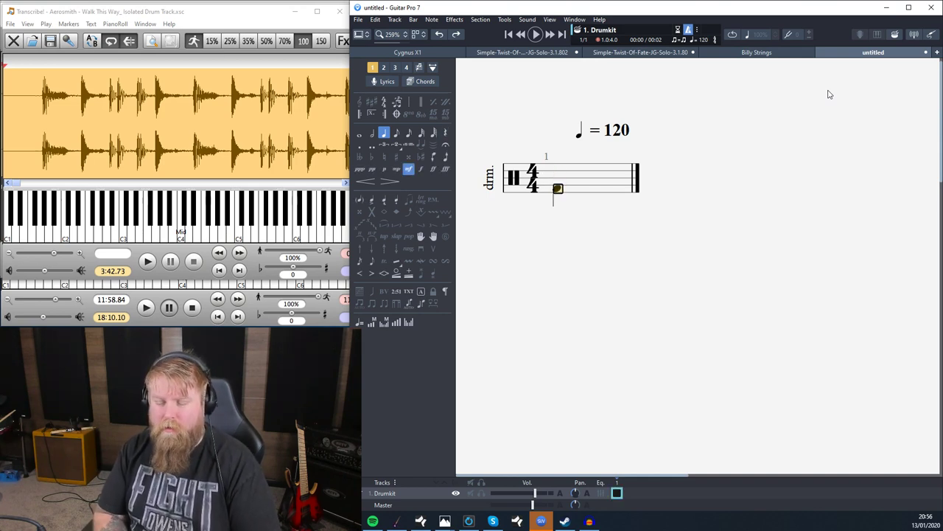
# Replace the bottom-space note with a quarter note on the bottom line of the drum staff
pyautogui.press('r')
pyautogui.press('Down')
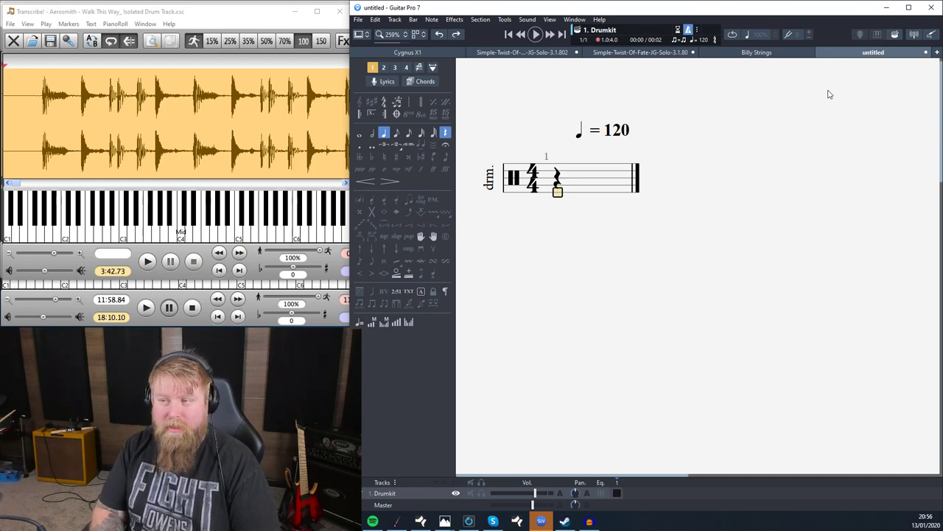
pyautogui.press('Return')
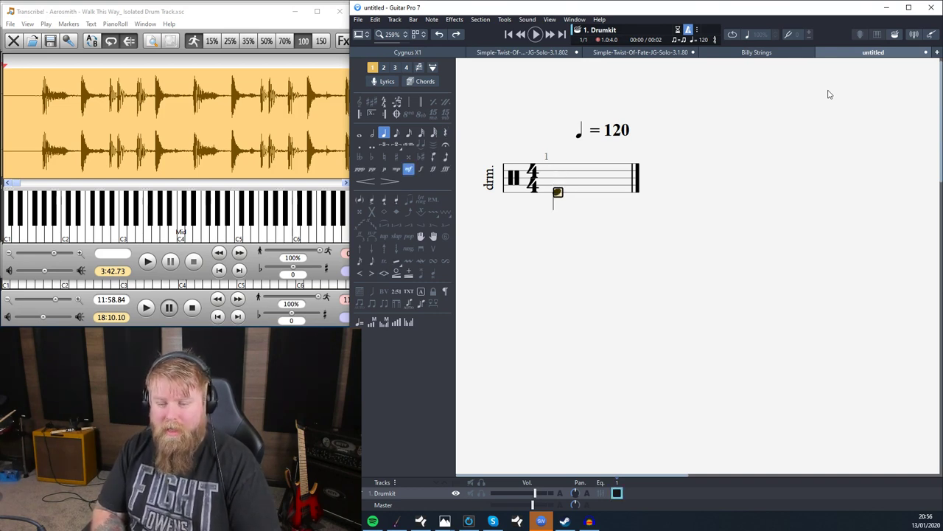
# Clear the bottom-line note, explore the positions above the staff, and enter a choked ride note on the top line
pyautogui.press('r')
pyautogui.press('Up')
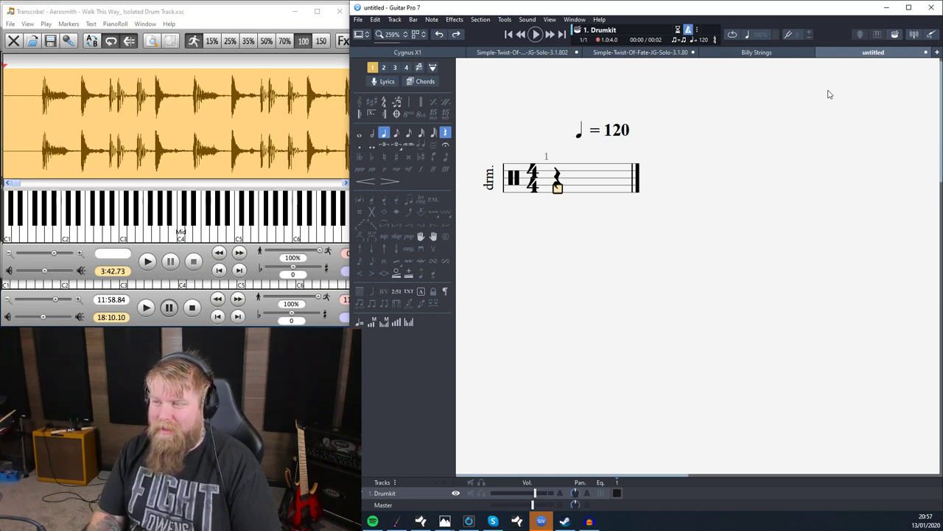
pyautogui.press('Up')
pyautogui.press('Up')
pyautogui.press('Up')
pyautogui.press('Up')
pyautogui.press('Up')
pyautogui.press('Up')
pyautogui.press('Up')
pyautogui.press('Up')
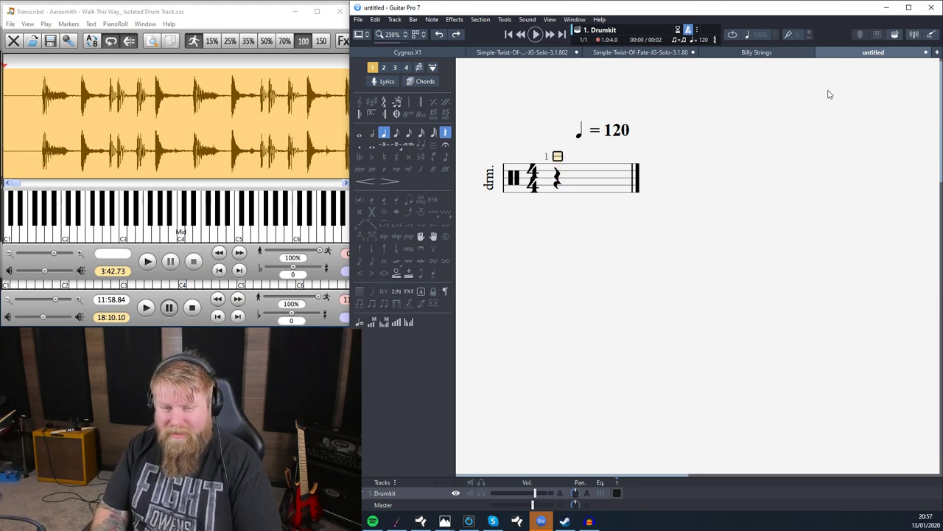
pyautogui.press('0')
pyautogui.press('Down')
pyautogui.press('Up')
pyautogui.press('Up')
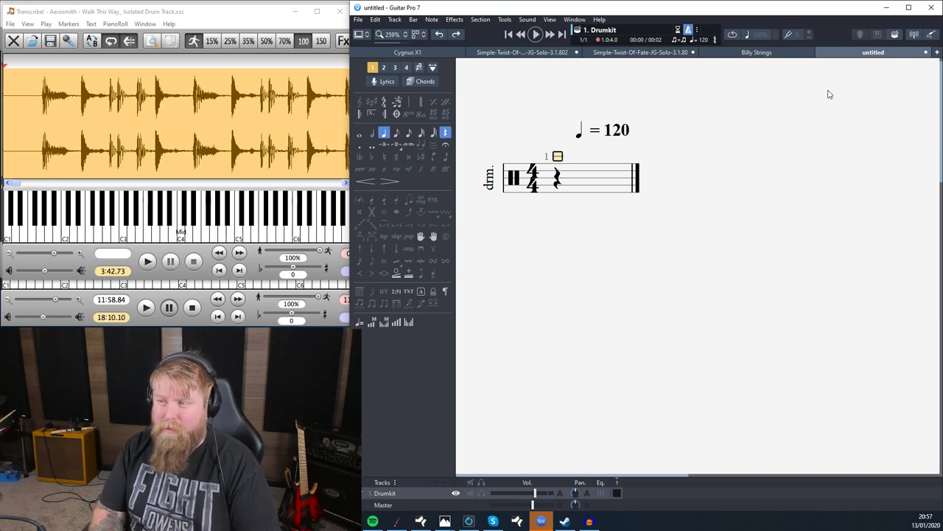
pyautogui.press('Down')
pyautogui.press('Down')
pyautogui.press('Down')
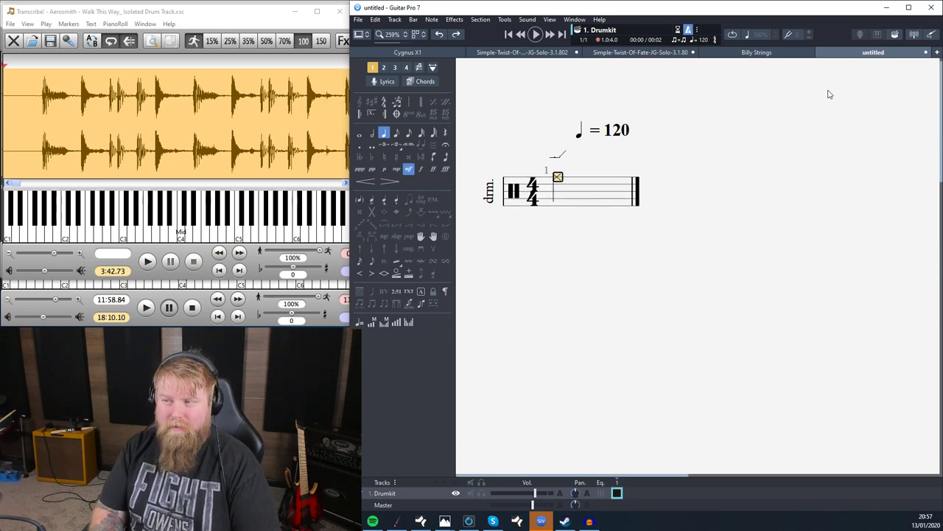
# Clear the ride note and try the staff positions downward one by one, leaving bar 1 empty
pyautogui.press('r')
pyautogui.press('Down')
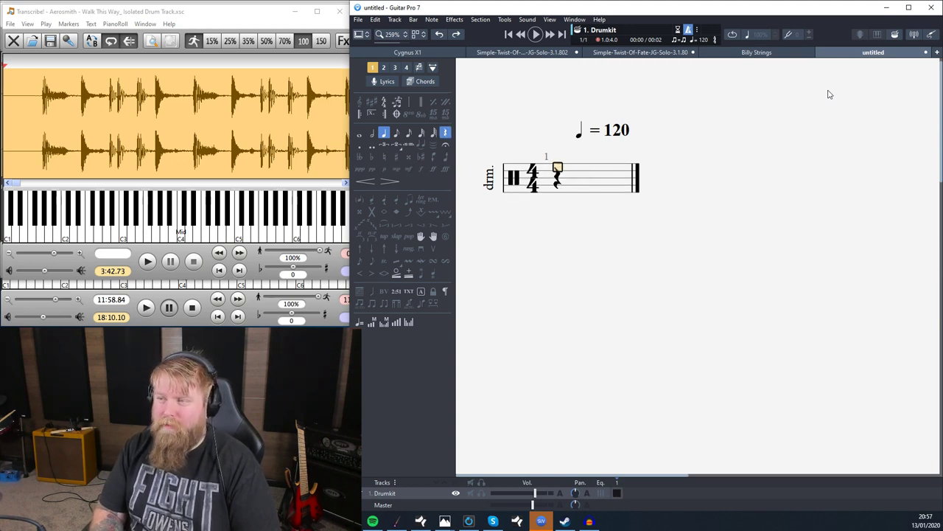
pyautogui.press('Delete')
pyautogui.press('r')
pyautogui.press('Down')
pyautogui.press('Delete')
pyautogui.press('r')
pyautogui.press('Down')
pyautogui.press('Delete')
pyautogui.press('r')
pyautogui.press('Down')
pyautogui.press('Delete')
pyautogui.press('r')
pyautogui.press('Down')
pyautogui.press('Delete')
pyautogui.press('r')
pyautogui.press('Down')
pyautogui.press('Delete')
pyautogui.press('r')
pyautogui.press('Down')
pyautogui.press('Delete')
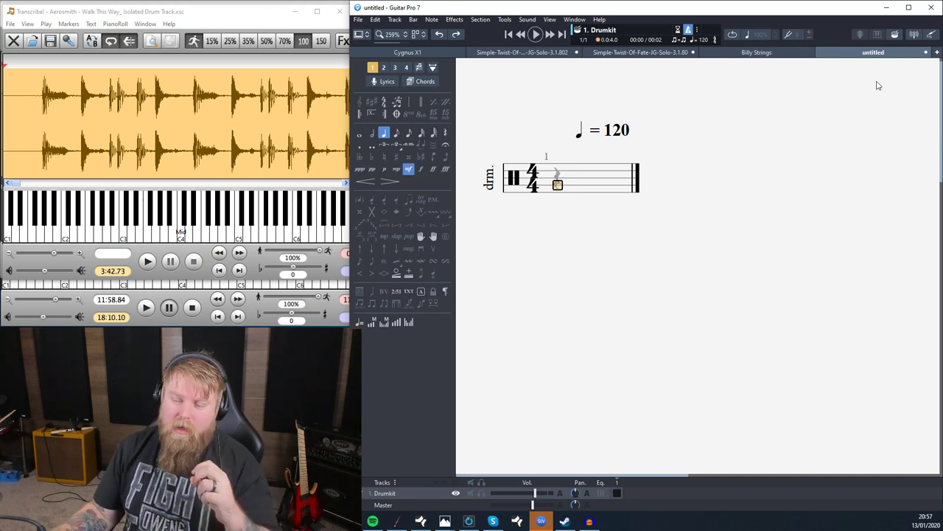
# Show the Virtual Drumkit and place it over the Transcribe! window, clear of the score
pyautogui.click(897, 33)
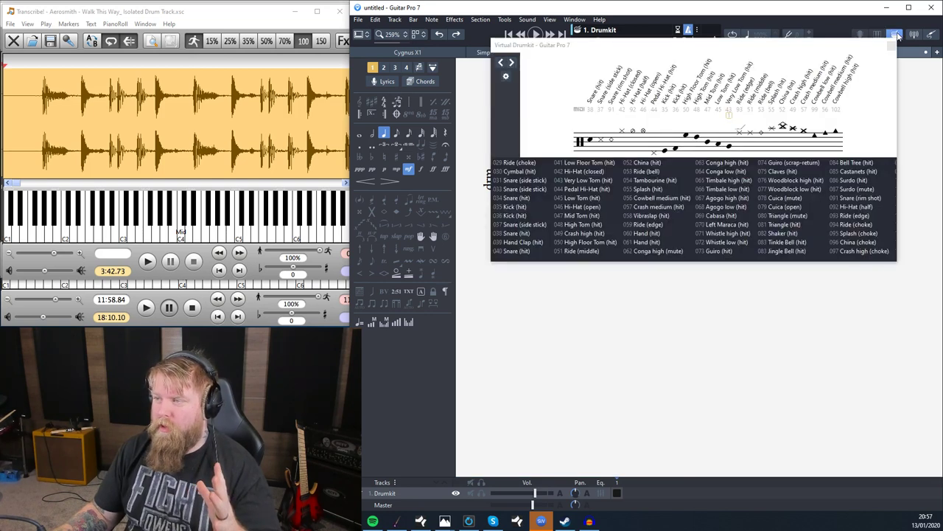
pyautogui.moveTo(690, 42); pyautogui.dragTo(532, 32)
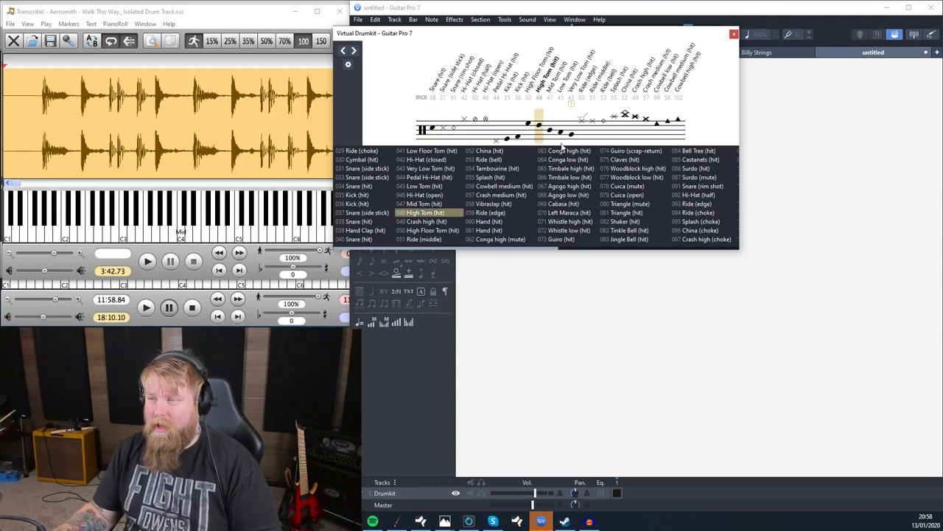
pyautogui.moveTo(605, 36); pyautogui.dragTo(276, 48)
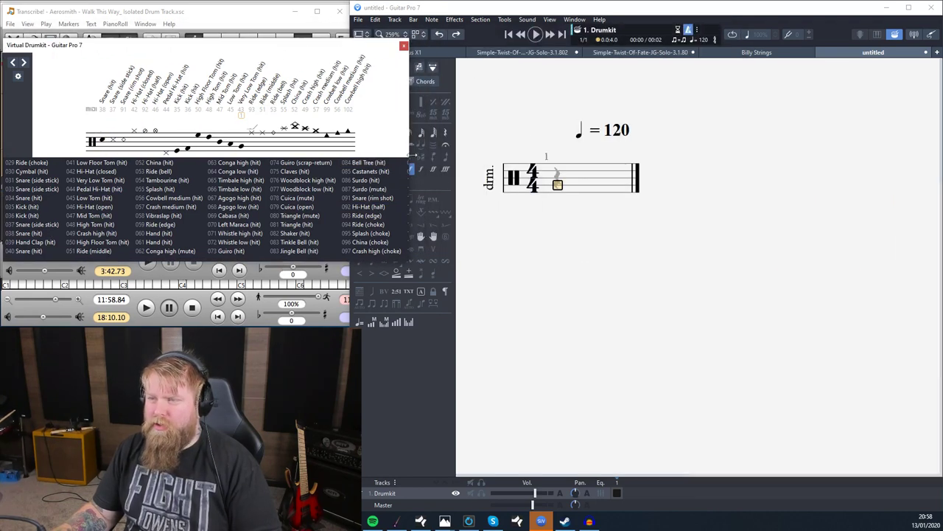
# Try the Bell Tree (hit) sound in bar 1, clear it, and reselect the second line from the bottom
pyautogui.click(376, 164)
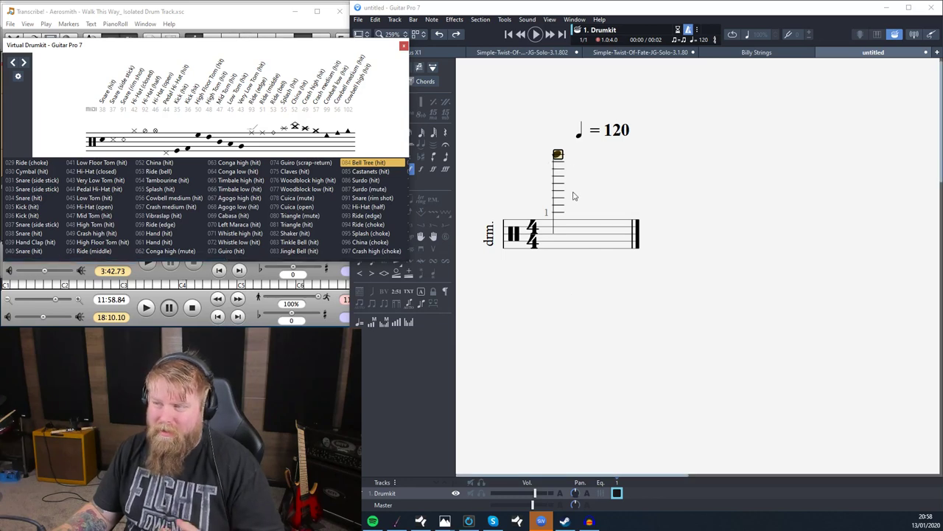
pyautogui.press('r')
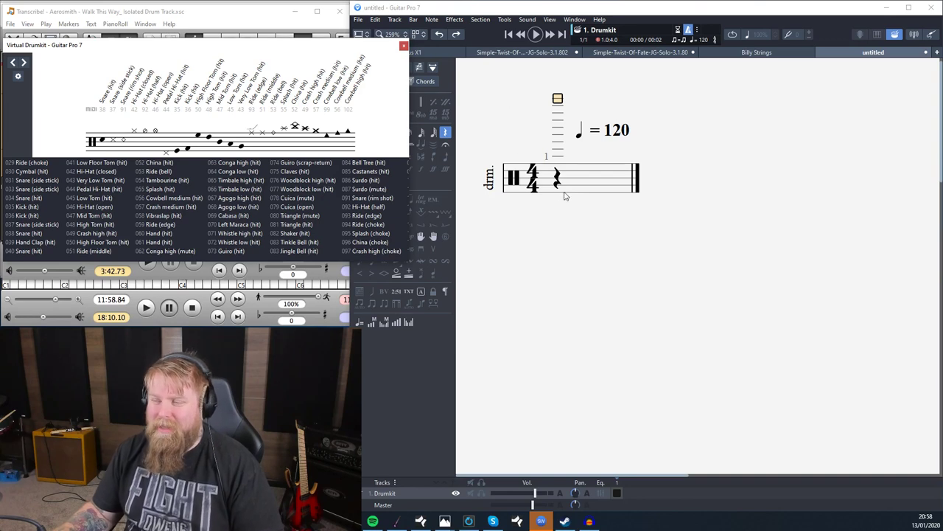
pyautogui.click(558, 185)
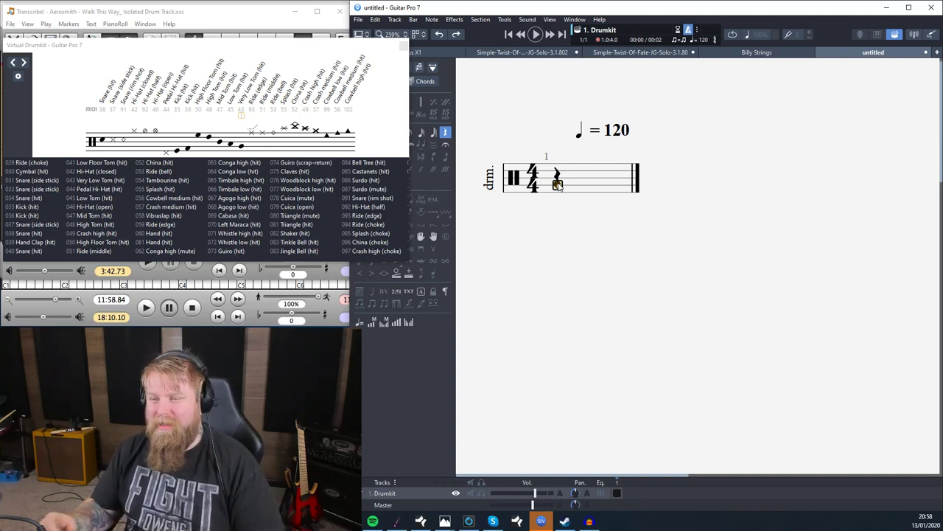
# Enter a Snare (hit) note from the Virtual Drumkit staff in the third space of bar 1 and delete it
pyautogui.click(560, 178)
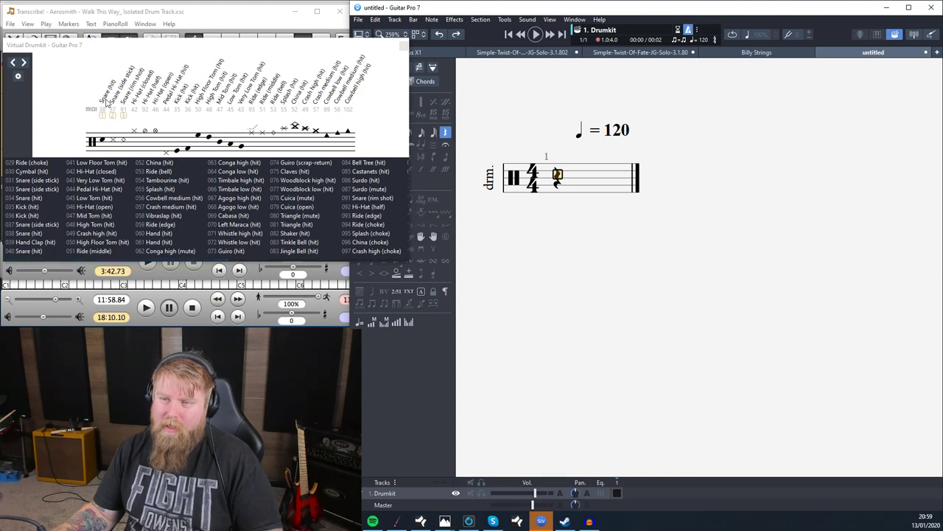
pyautogui.click(104, 143)
pyautogui.click(559, 180)
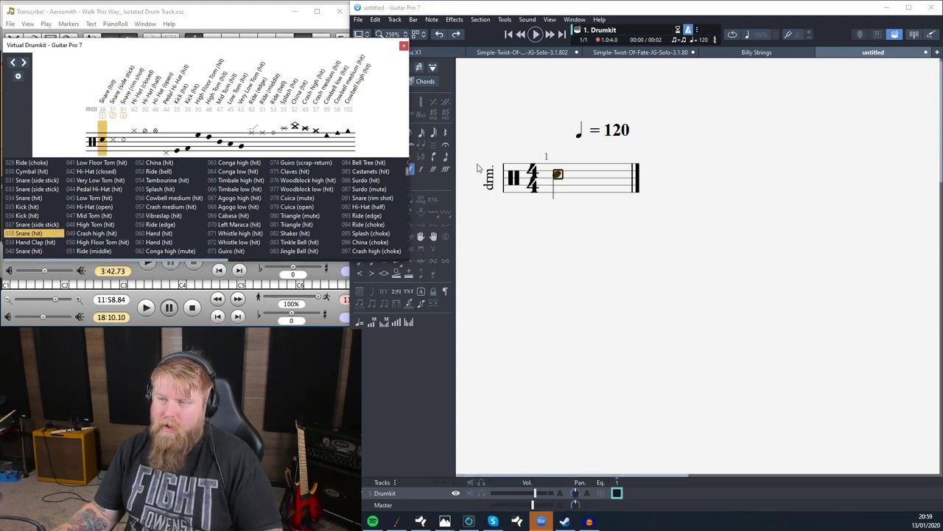
pyautogui.press('Delete')
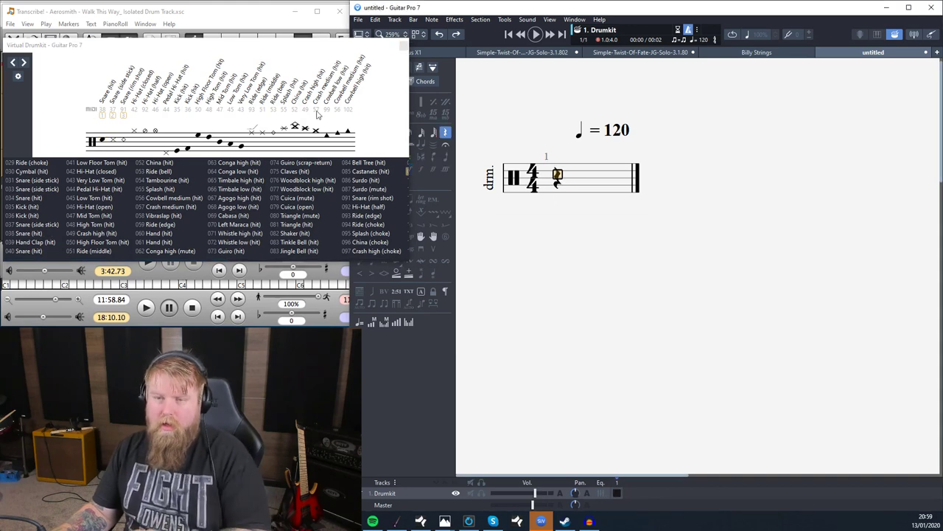
# Try the Snare (hit) and Snare (side stick) sounds from the MIDI sound list on the first beat
pyautogui.click(36, 235)
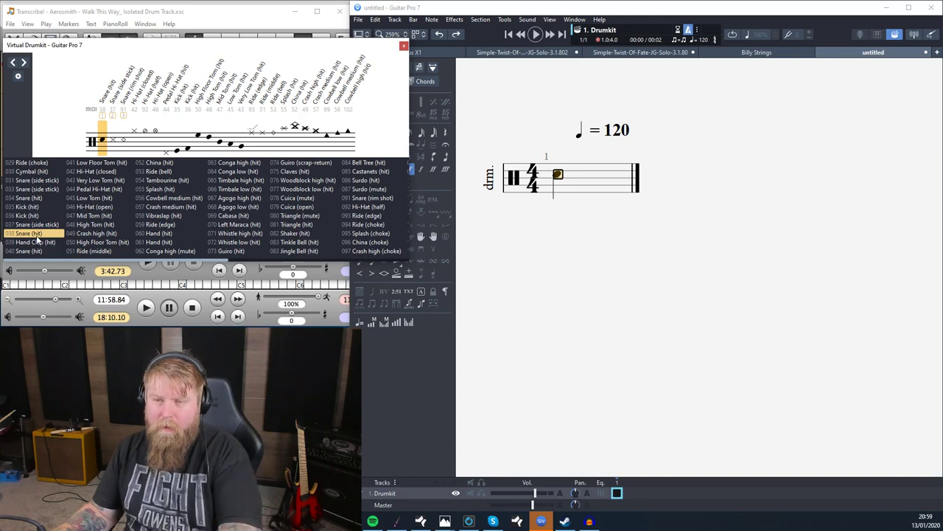
pyautogui.click(39, 225)
pyautogui.click(39, 225)
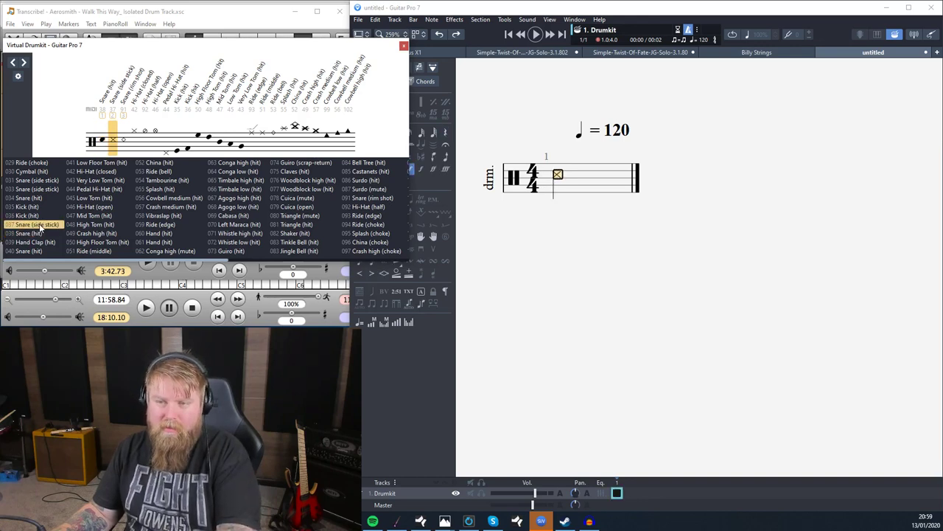
pyautogui.click(39, 234)
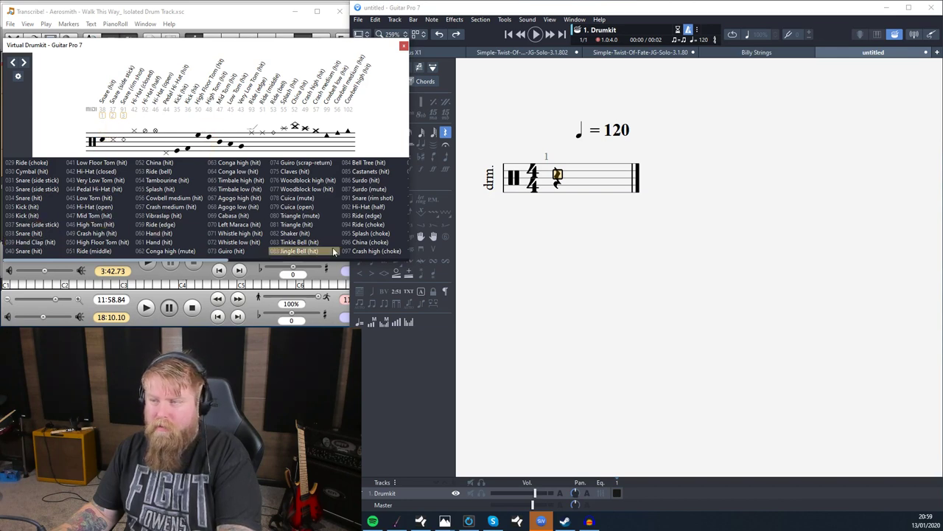
# Compare Snare (rim shot) with Snare (hit) on the first beat and clear the note back to a rest
pyautogui.click(371, 199)
pyautogui.click(371, 199)
pyautogui.click(370, 199)
pyautogui.click(370, 199)
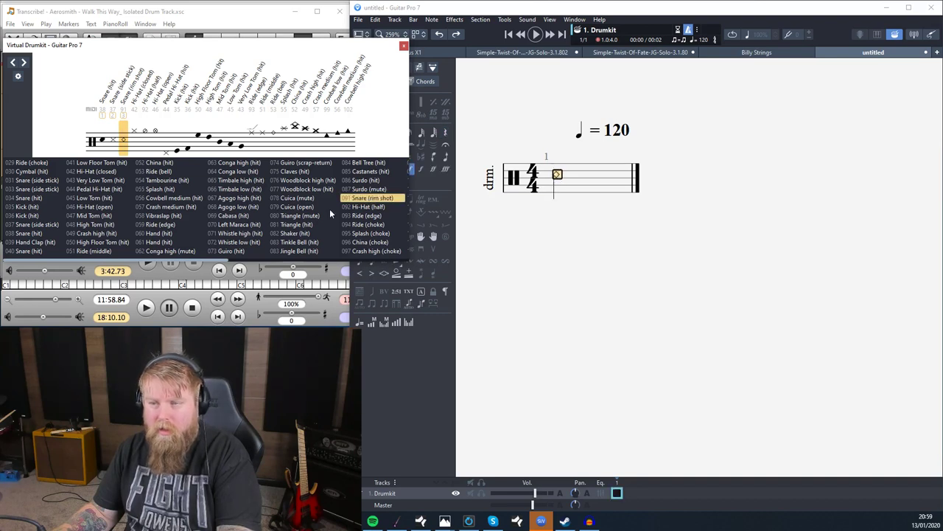
pyautogui.click(42, 237)
pyautogui.click(388, 200)
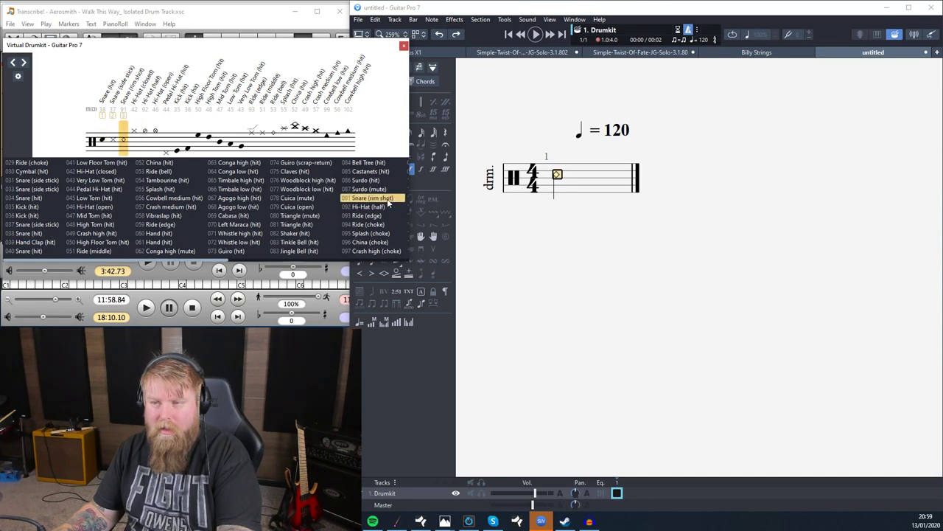
pyautogui.press('r')
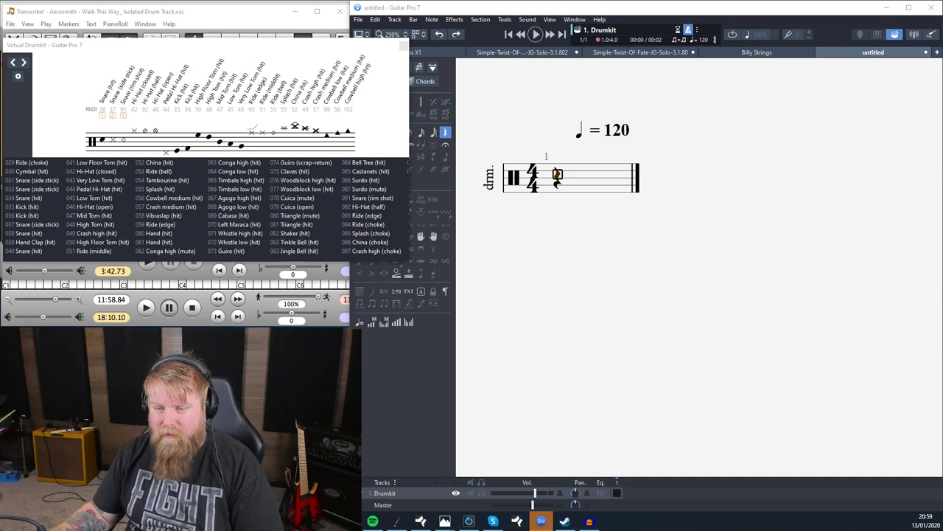
# Launch Superior Drummer 3 and place its window over the Guitar Pro score, beside the Virtual Drumkit
pyautogui.press('super')
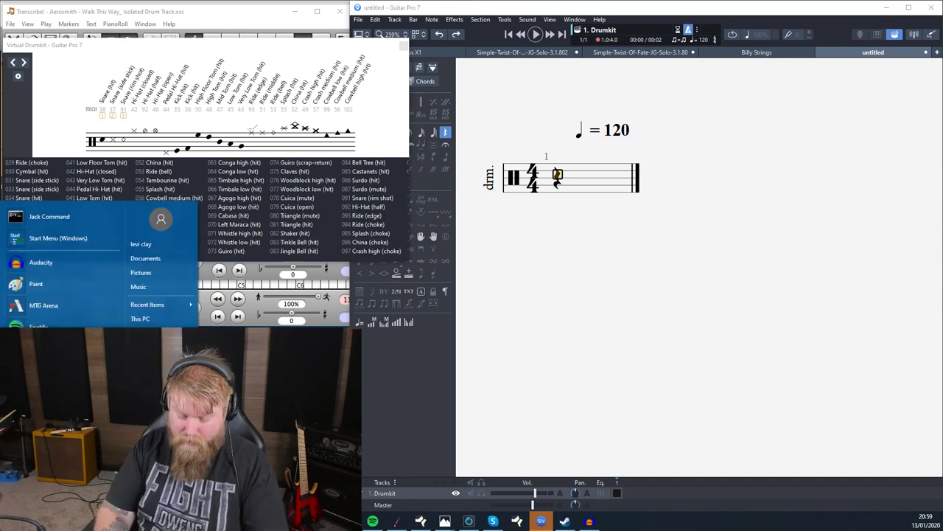
pyautogui.write('superior')
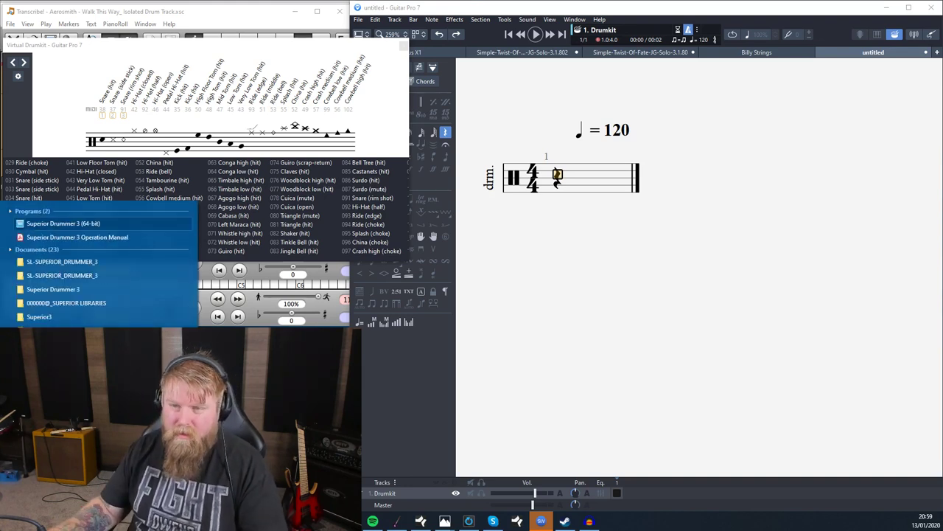
pyautogui.press('Return')
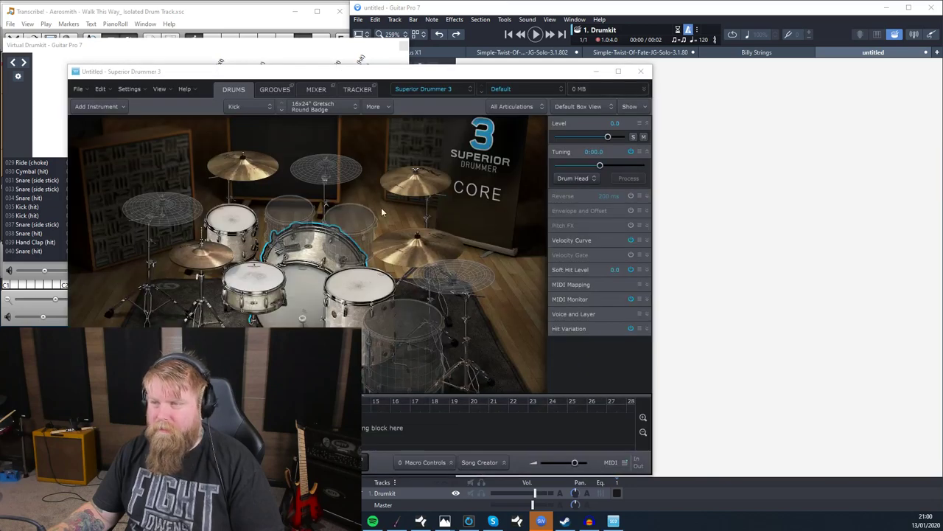
pyautogui.moveTo(392, 76); pyautogui.dragTo(613, 61)
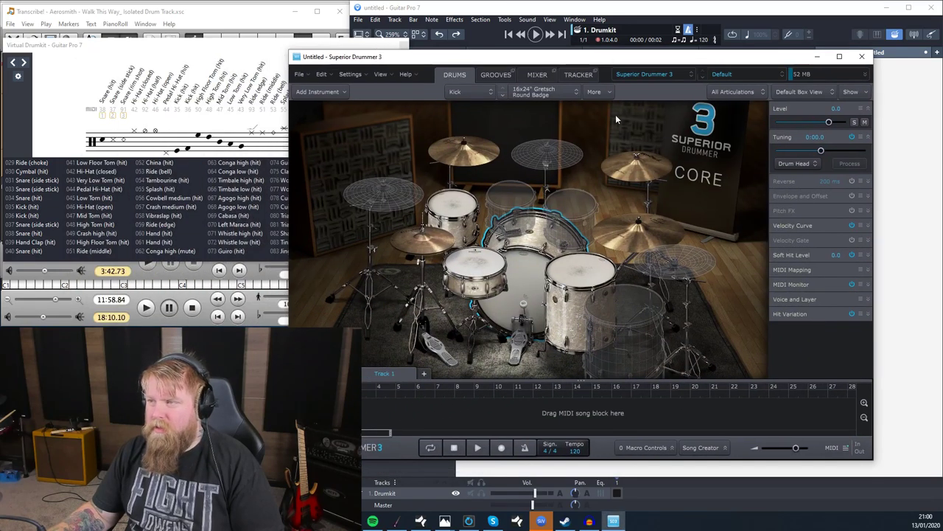
pyautogui.moveTo(490, 62); pyautogui.dragTo(554, 45)
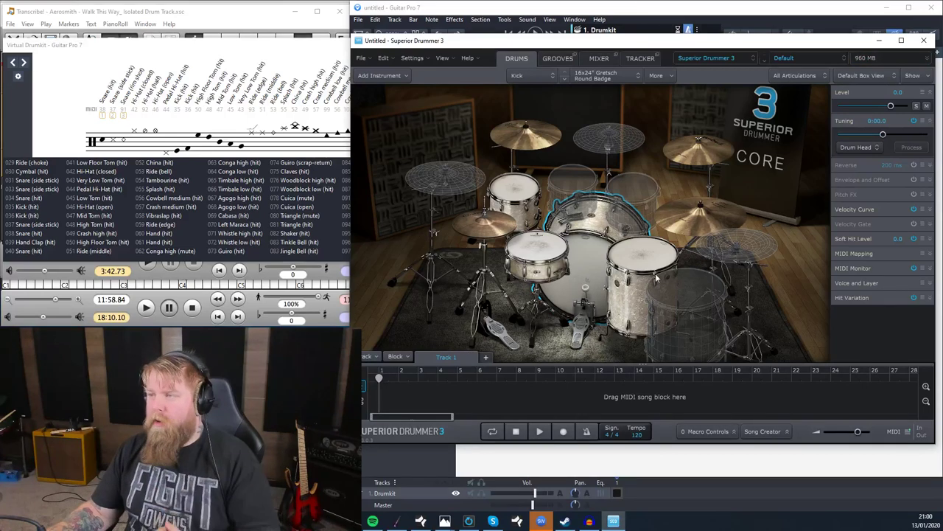
# Load the Hard Rock drums and mixer preset from the Metal/Heavy Rock category
pyautogui.click(814, 63)
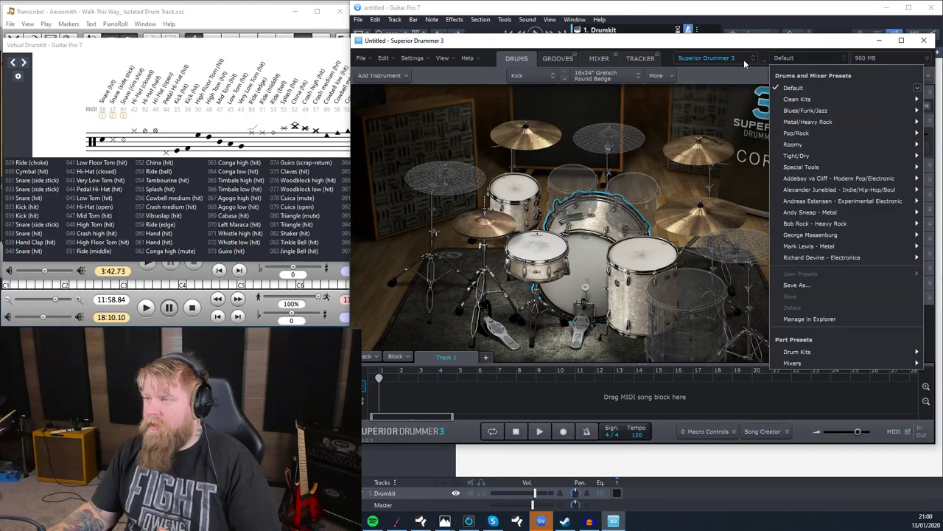
pyautogui.moveTo(813, 122)
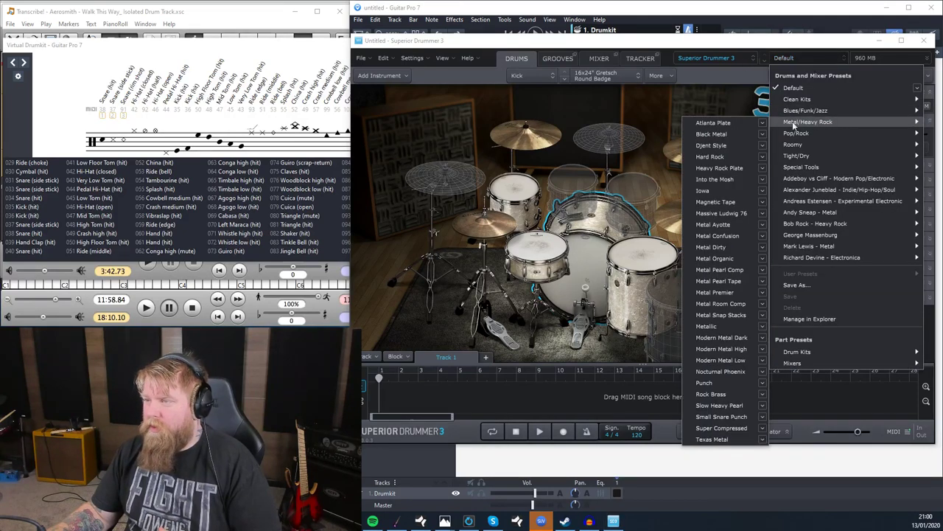
pyautogui.click(729, 157)
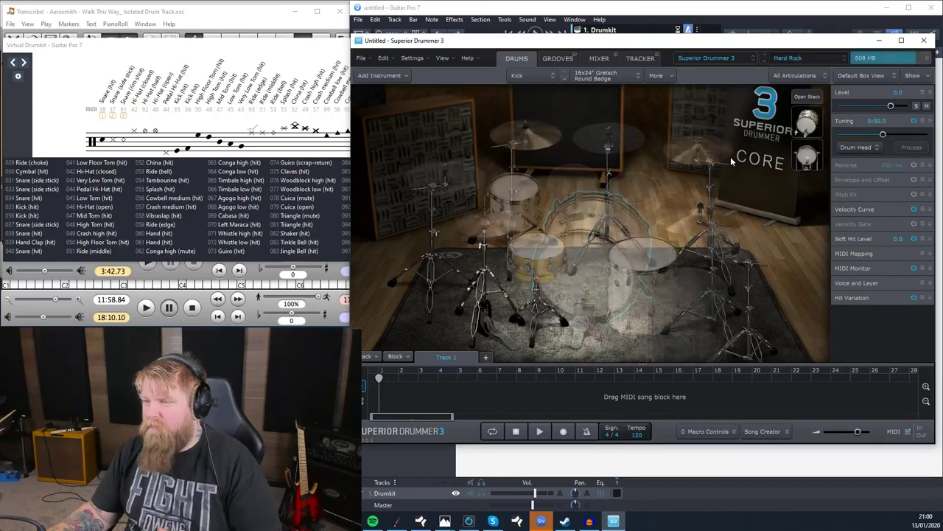
# Load the Djent Style drums and mixer preset from the Metal/Heavy Rock category and shift the Superior Drummer window slightly
pyautogui.click(834, 62)
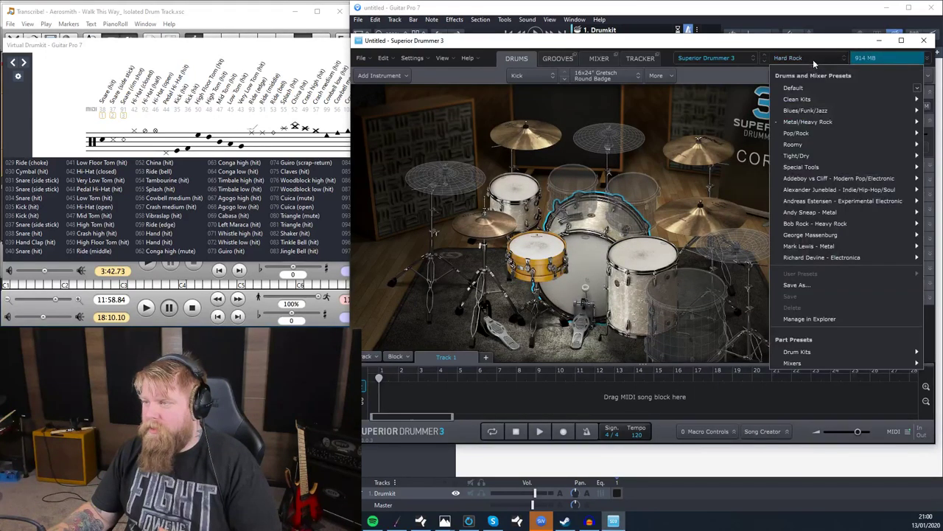
pyautogui.moveTo(810, 121)
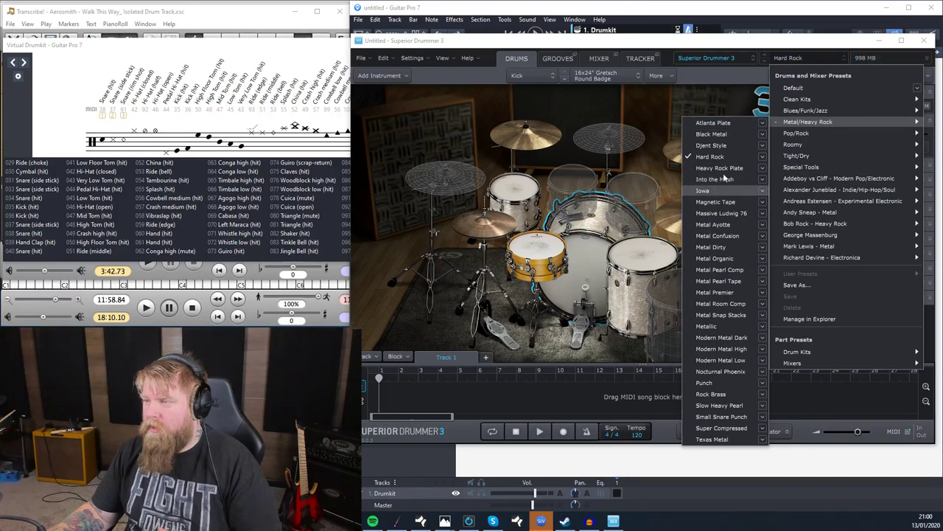
pyautogui.click(732, 149)
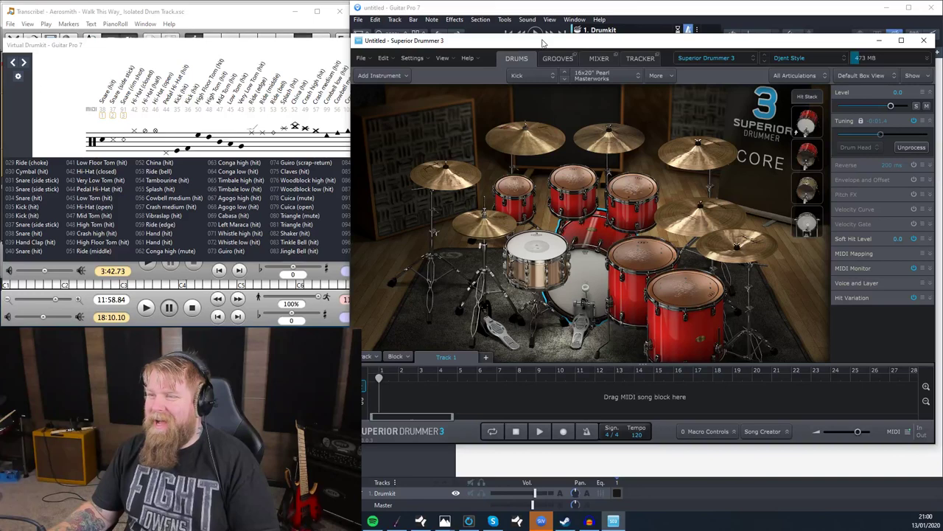
pyautogui.moveTo(568, 44); pyautogui.dragTo(574, 49)
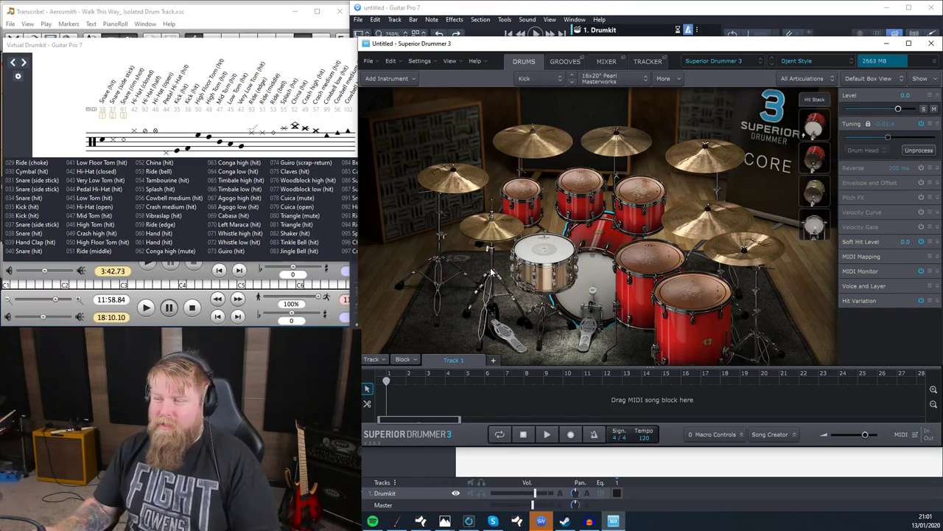
# Audition the snare and kick drums, including the individual layers in the kick's hit stack
pyautogui.click(545, 252)
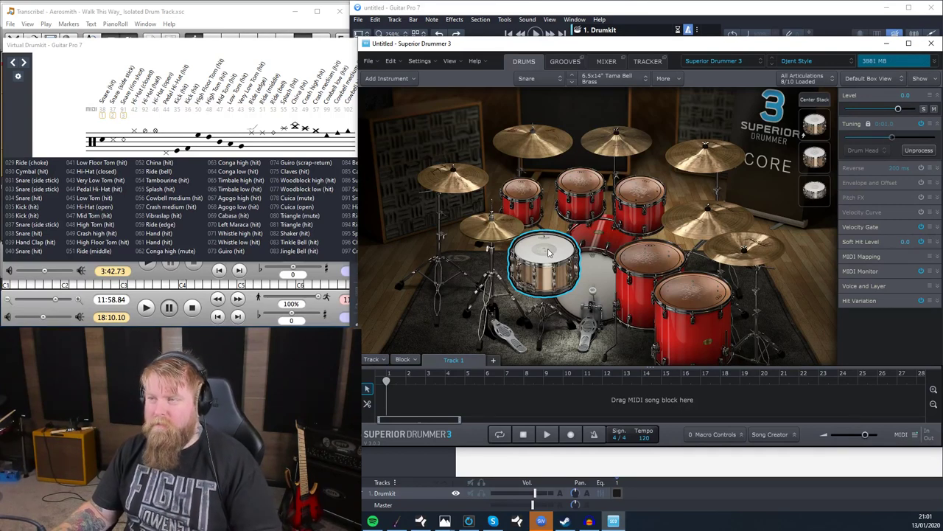
pyautogui.click(603, 287)
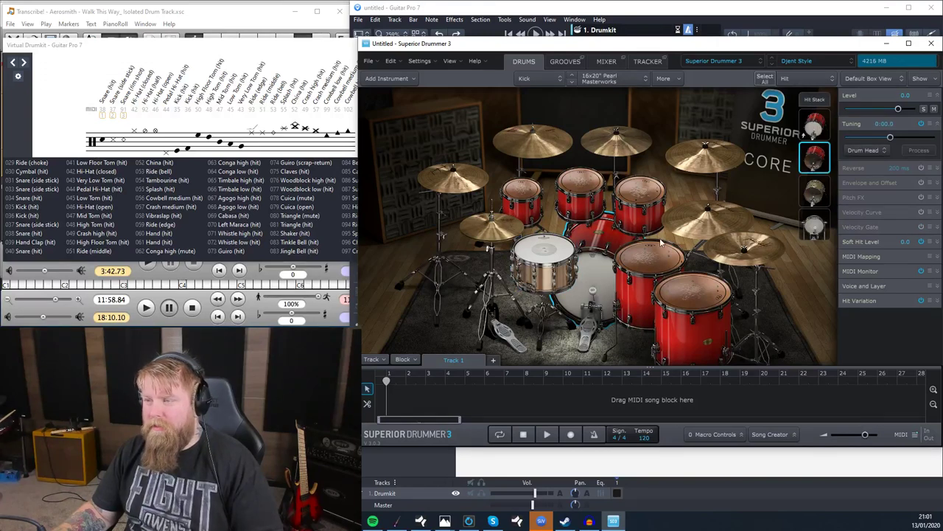
pyautogui.click(814, 190)
pyautogui.click(814, 225)
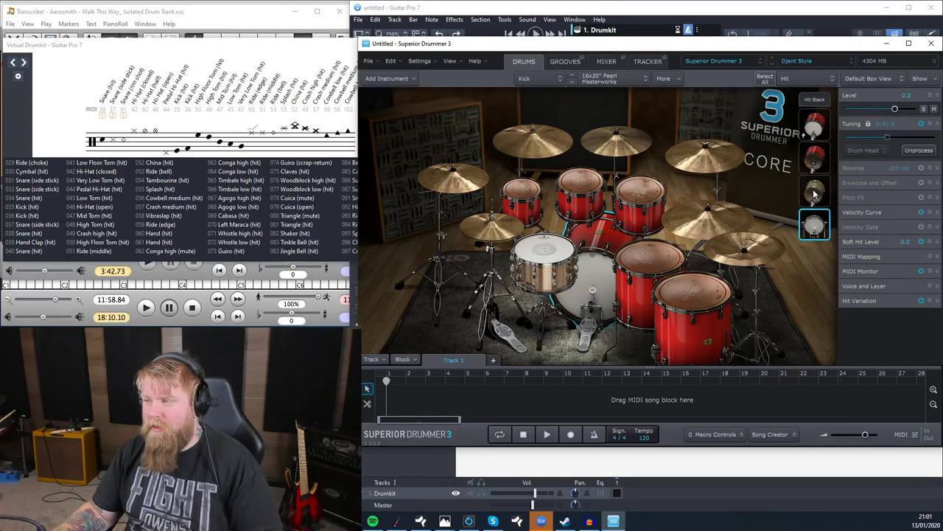
pyautogui.click(814, 128)
pyautogui.click(814, 156)
pyautogui.click(813, 190)
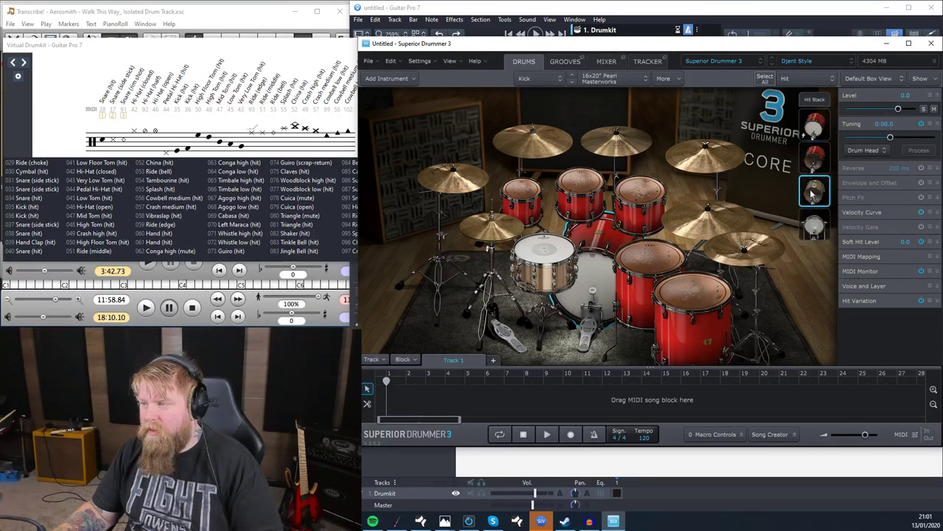
pyautogui.click(596, 282)
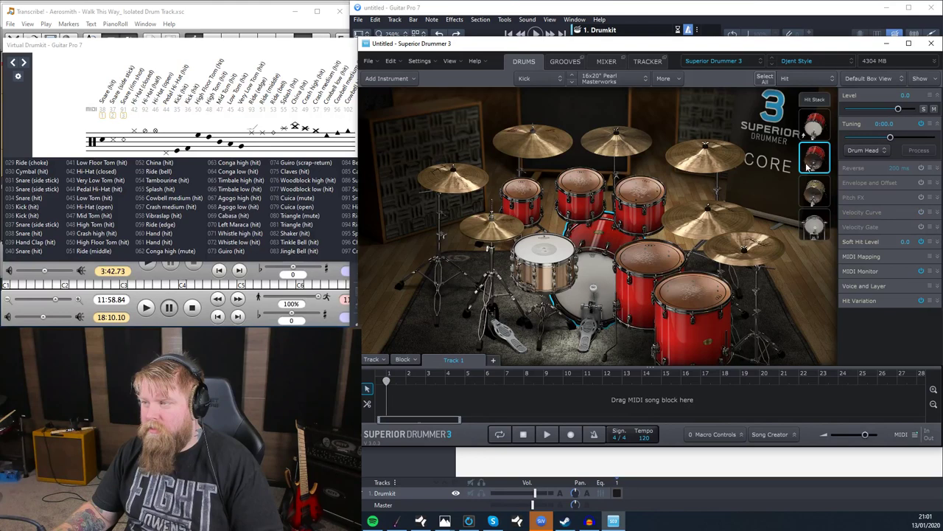
pyautogui.click(556, 258)
pyautogui.click(549, 255)
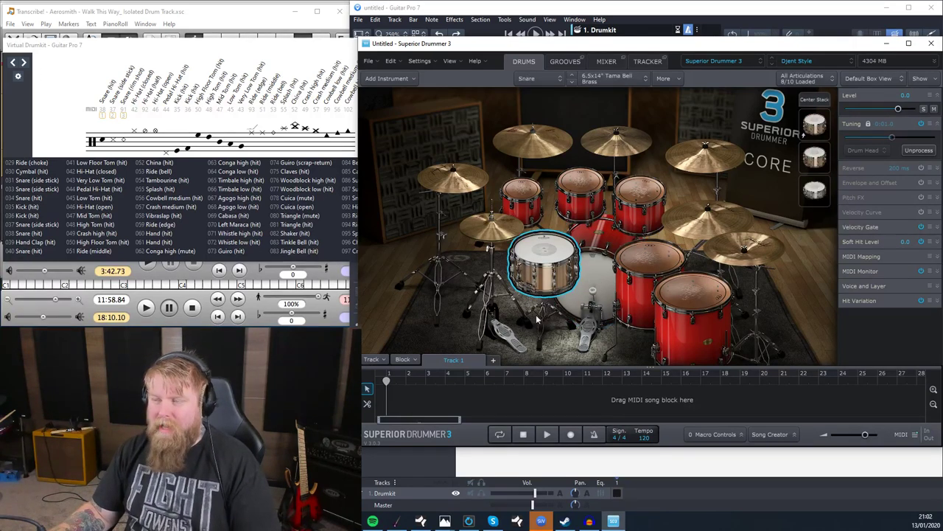
# Audition the kit's hi-hat, and enter a Hi-Hat (closed) note on the first beat of the Guitar Pro score
pyautogui.click(499, 234)
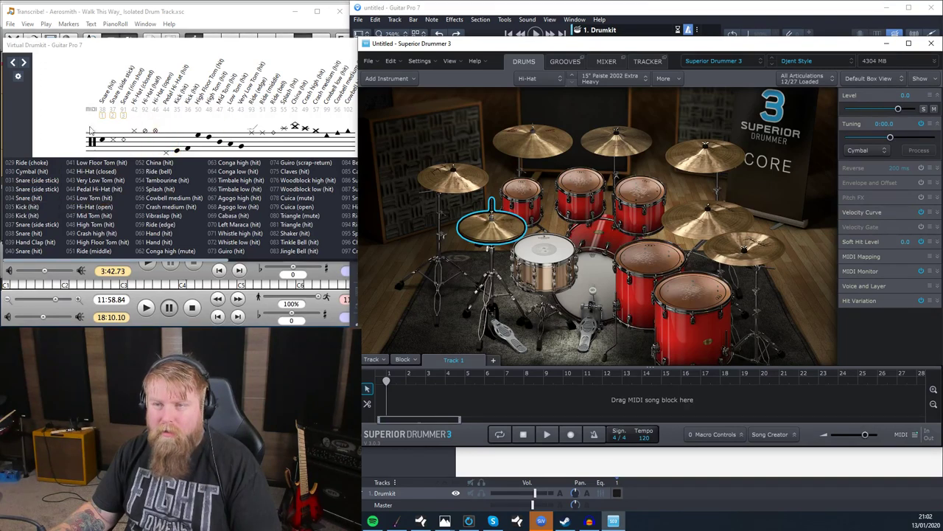
pyautogui.click(137, 126)
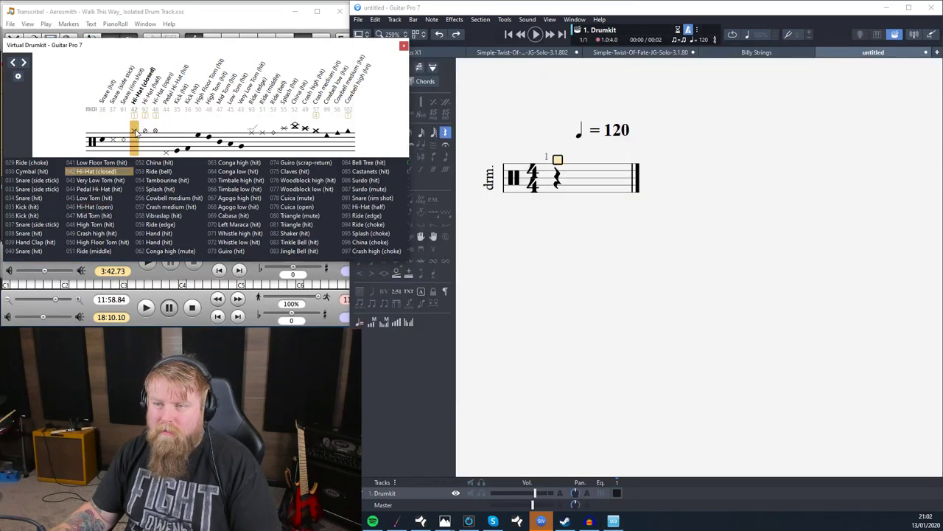
pyautogui.click(136, 131)
pyautogui.click(137, 132)
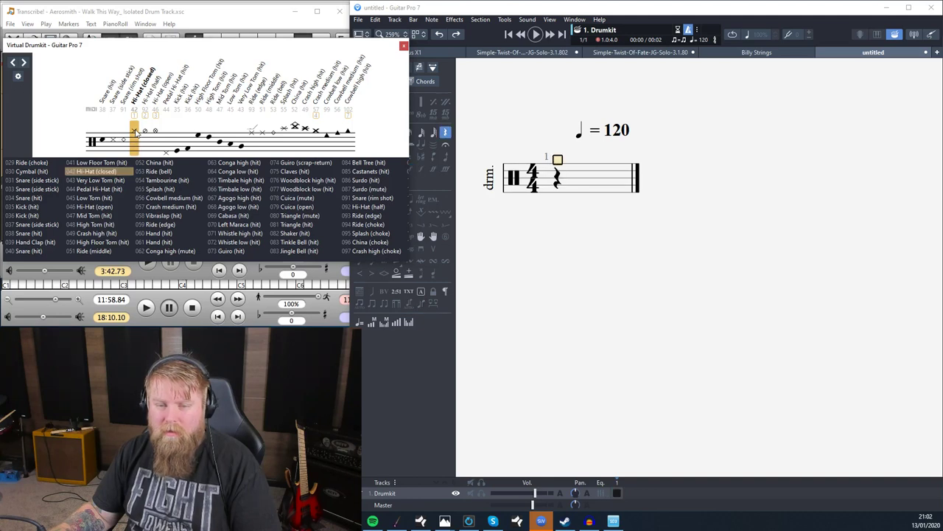
pyautogui.click(137, 131)
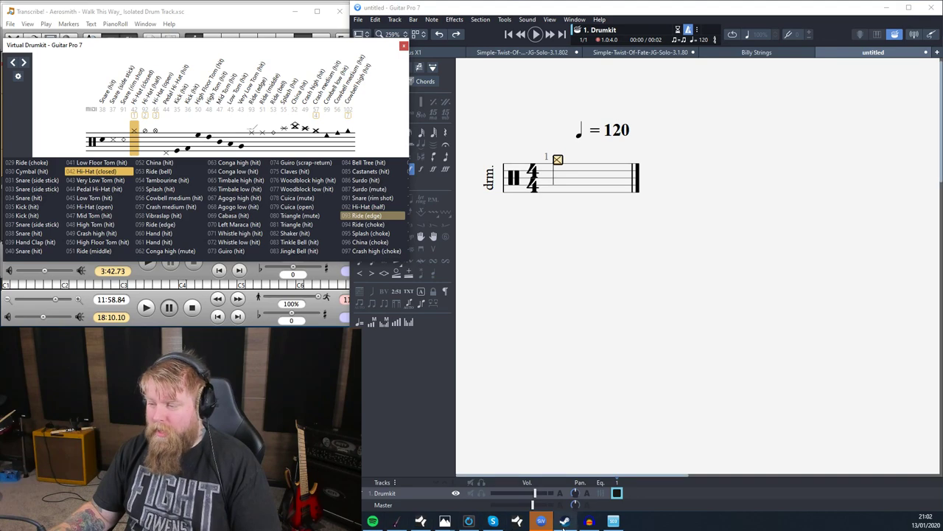
# Switch back to Superior Drummer 3 and examine the groove library and the drum kit's list of selectable instruments
pyautogui.click(613, 521)
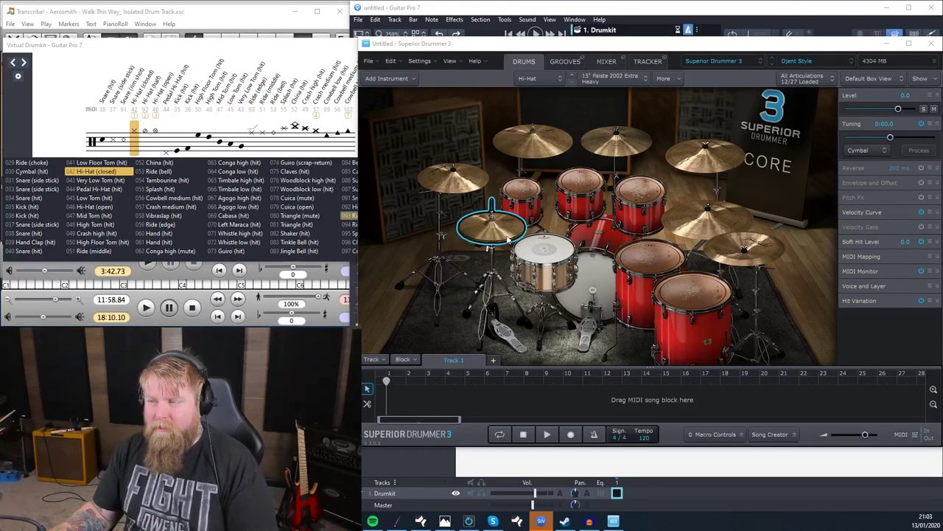
pyautogui.click(564, 61)
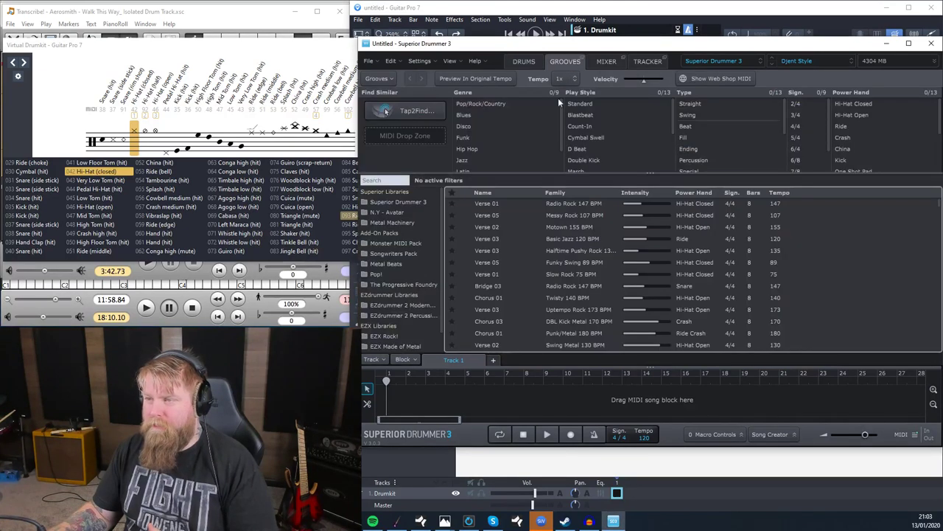
pyautogui.click(464, 204)
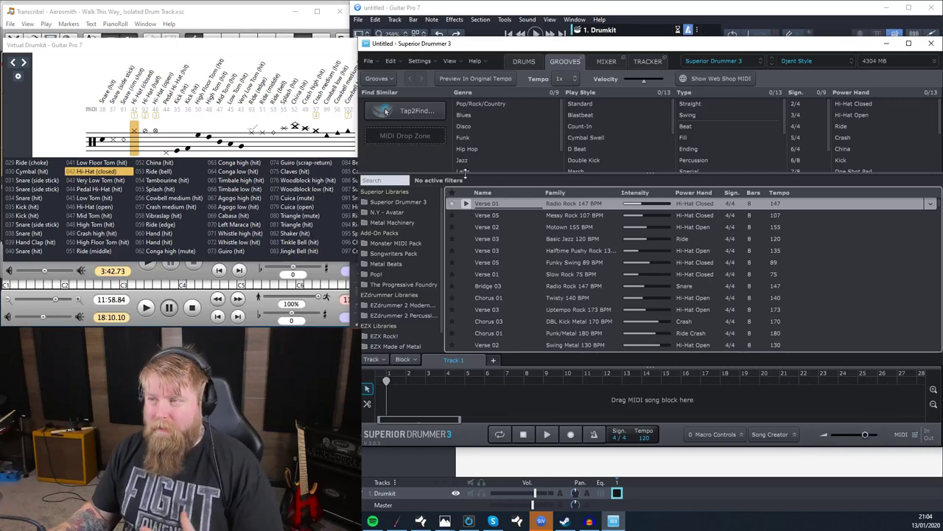
pyautogui.click(524, 61)
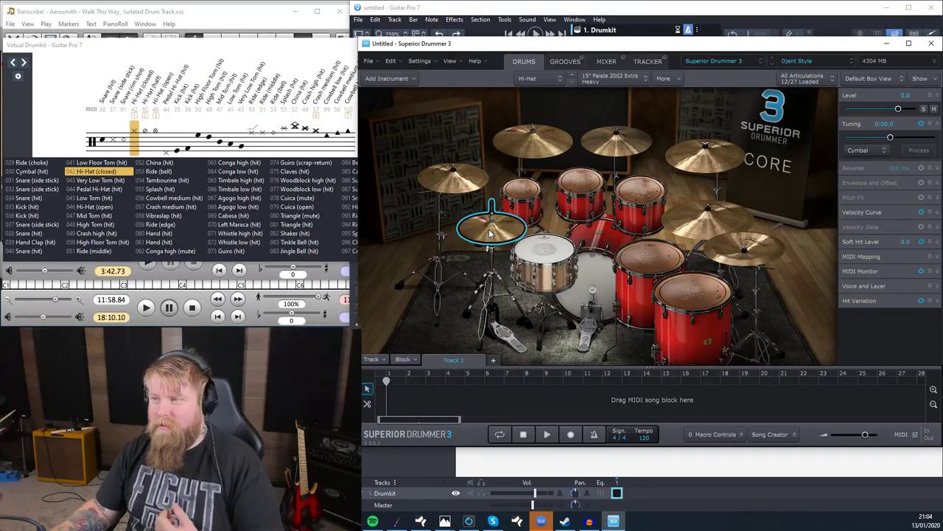
pyautogui.click(549, 78)
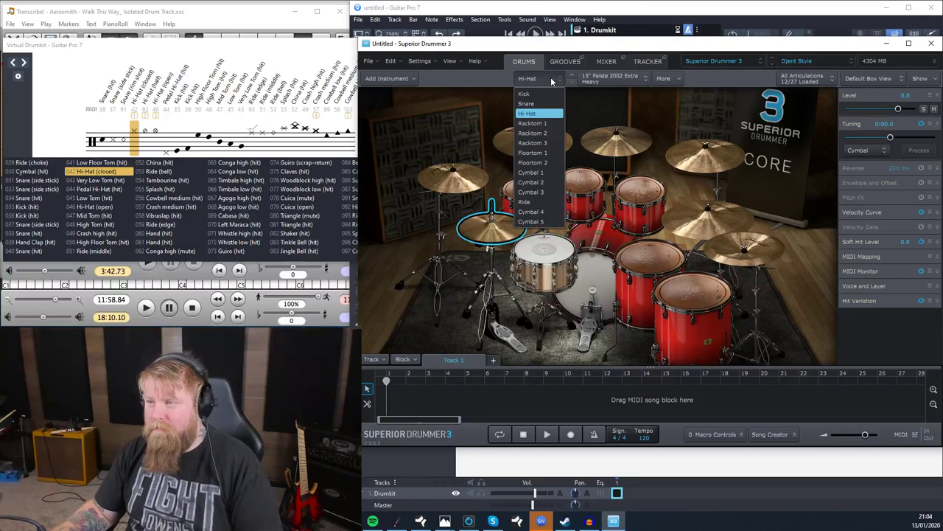
pyautogui.click(551, 81)
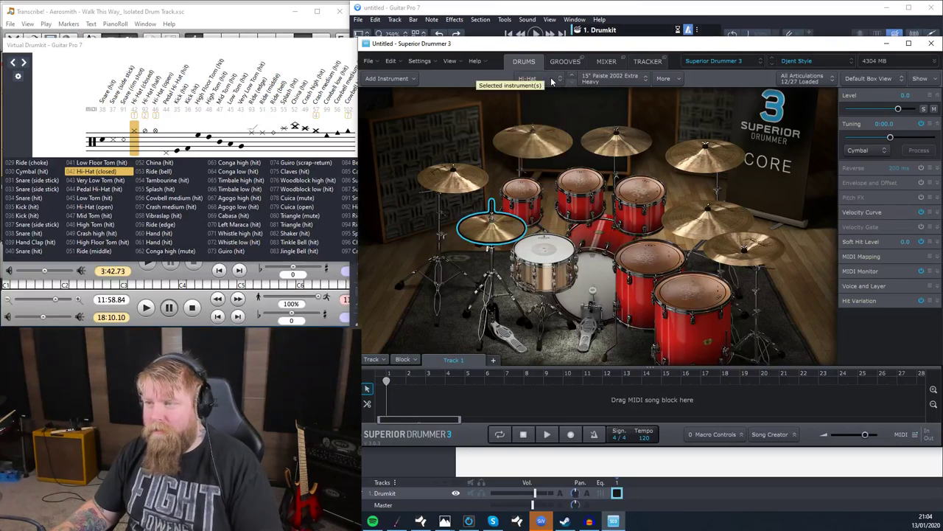
pyautogui.click(666, 79)
pyautogui.click(668, 81)
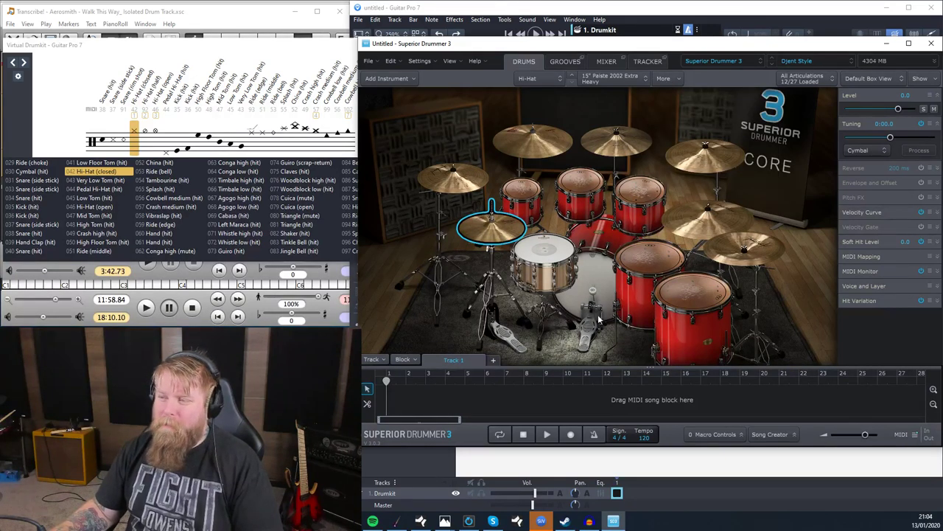
# Audition the Cymbal 2 crash/ride, the three rack toms and the two floor toms
pyautogui.click(553, 154)
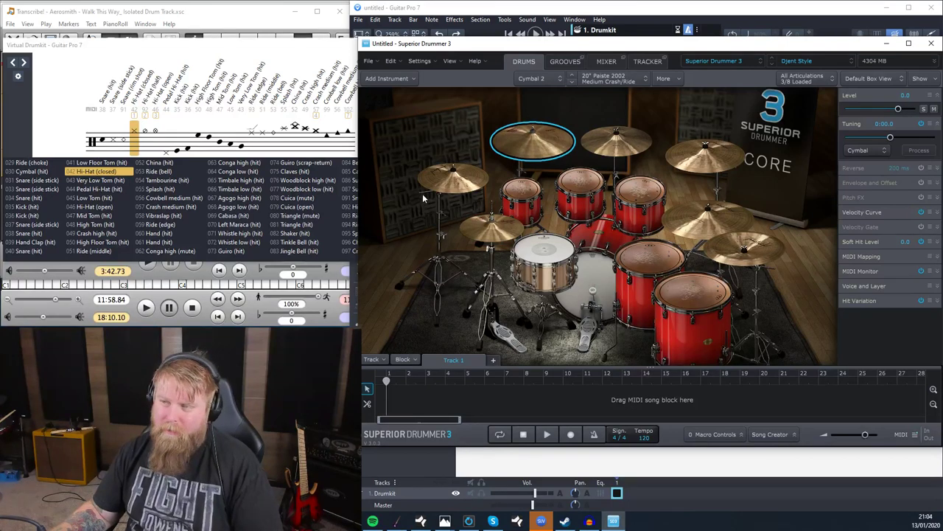
pyautogui.click(535, 151)
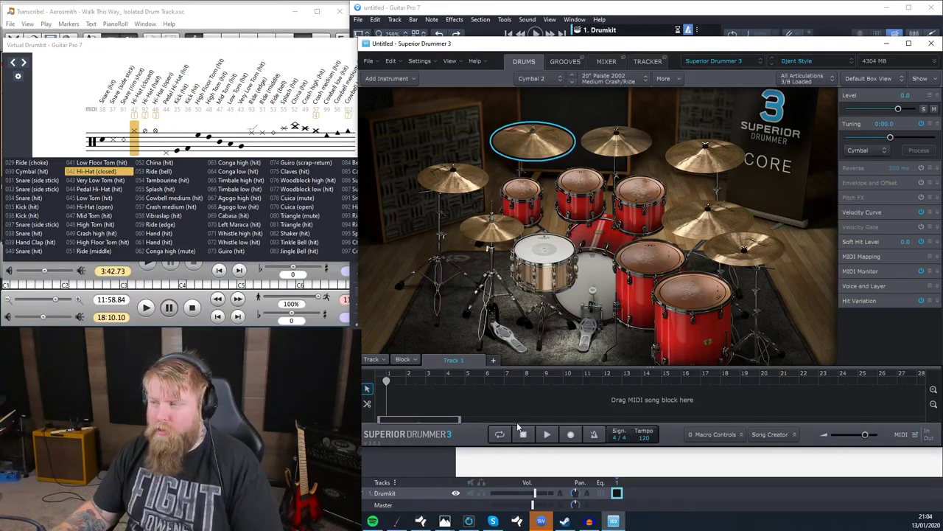
pyautogui.click(527, 195)
pyautogui.click(578, 192)
pyautogui.click(637, 199)
pyautogui.click(649, 265)
pyautogui.click(691, 289)
pyautogui.click(586, 185)
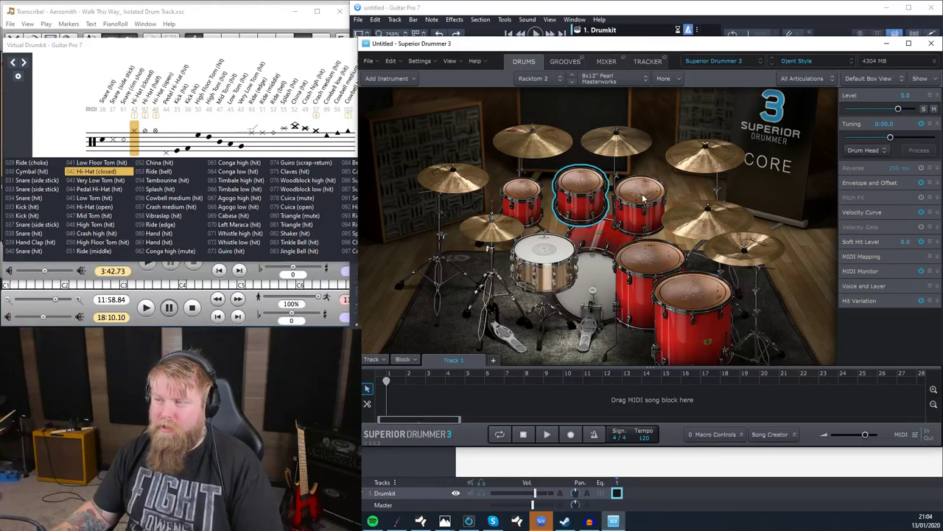
pyautogui.click(640, 193)
pyautogui.click(691, 293)
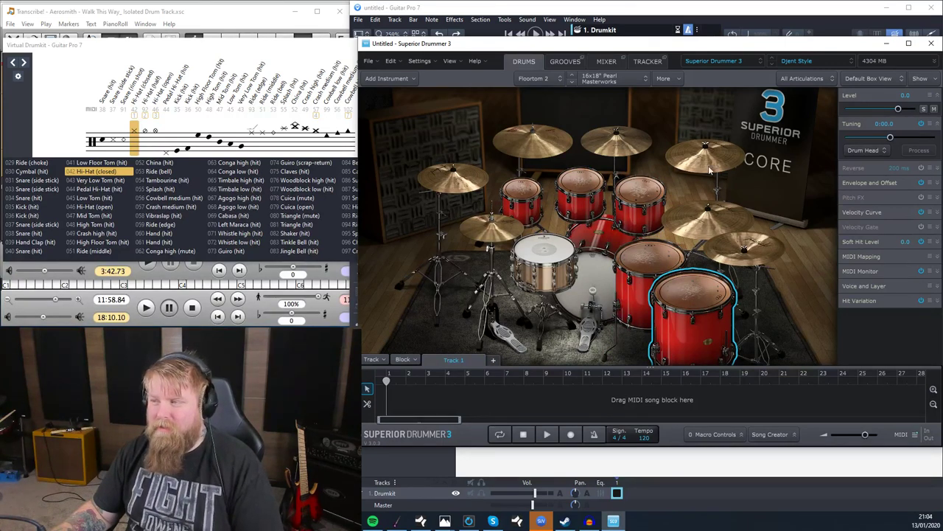
# Audition the crash and ride cymbals around the kit and examine the articulations available for Cymbal 4
pyautogui.click(509, 154)
pyautogui.click(622, 146)
pyautogui.click(679, 177)
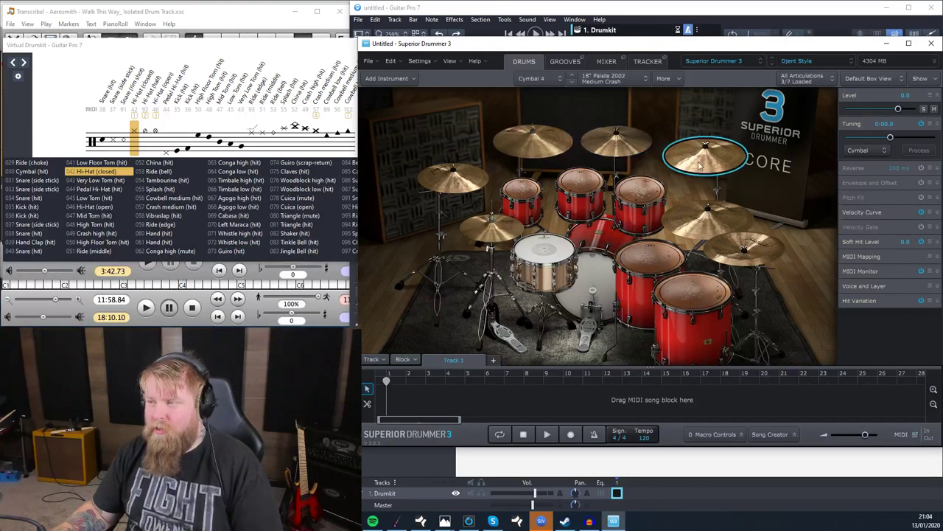
pyautogui.click(707, 221)
pyautogui.click(453, 177)
pyautogui.click(707, 221)
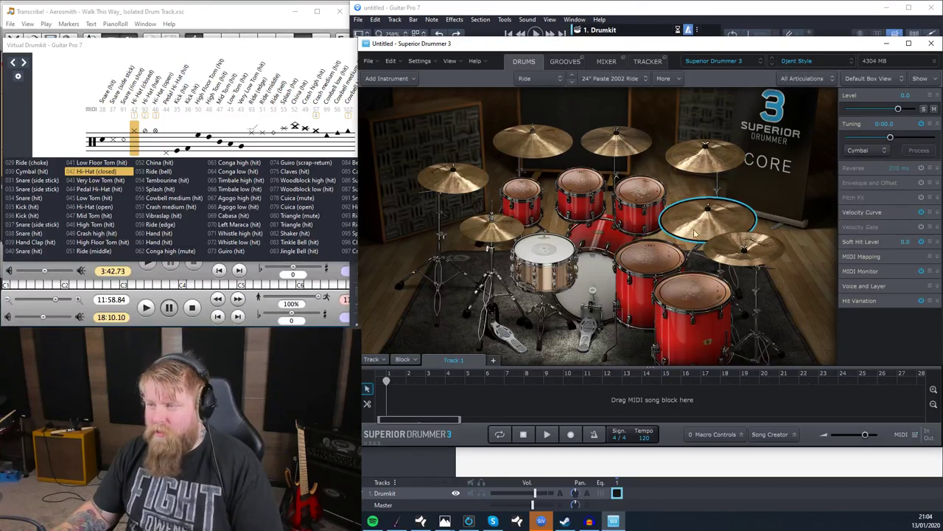
pyautogui.click(700, 156)
pyautogui.click(623, 153)
pyautogui.click(702, 153)
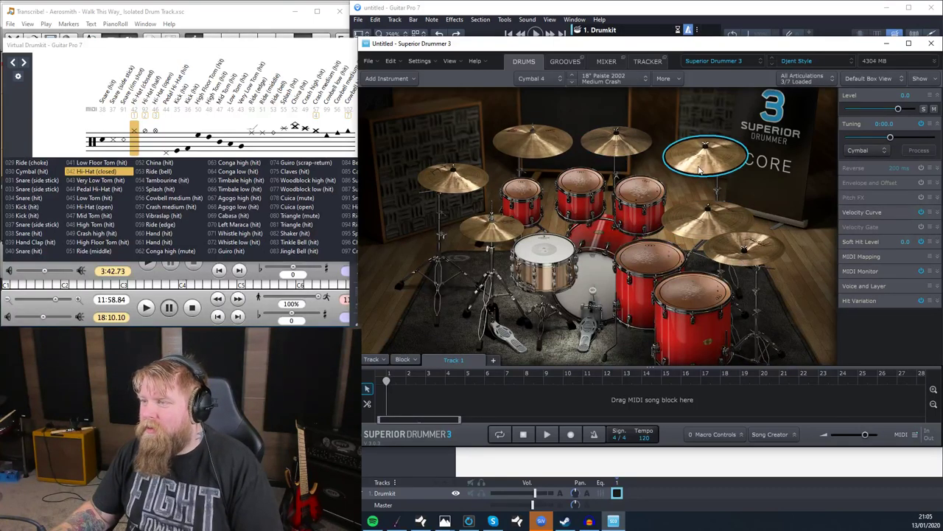
pyautogui.click(811, 78)
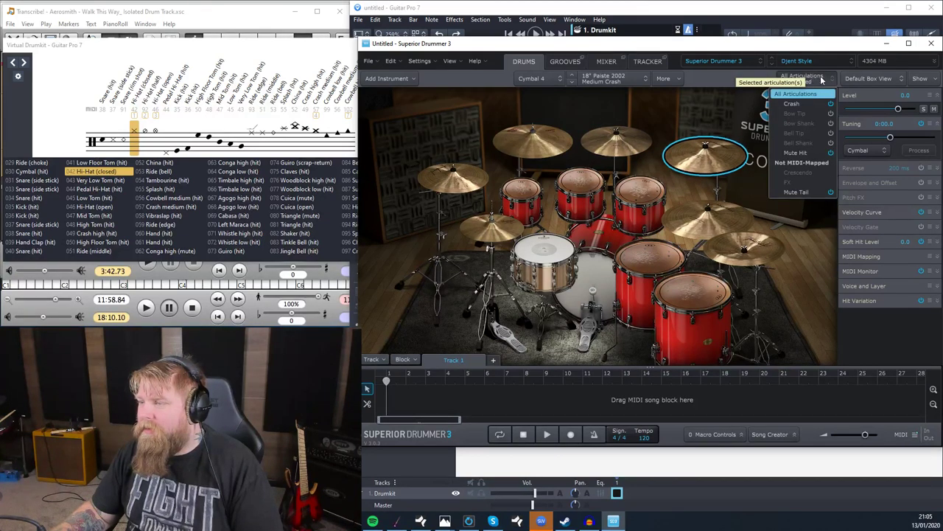
pyautogui.click(804, 78)
# Replace the Cymbal 3 crash with the 10" Zildjian EAK Splash
pyautogui.click(619, 142)
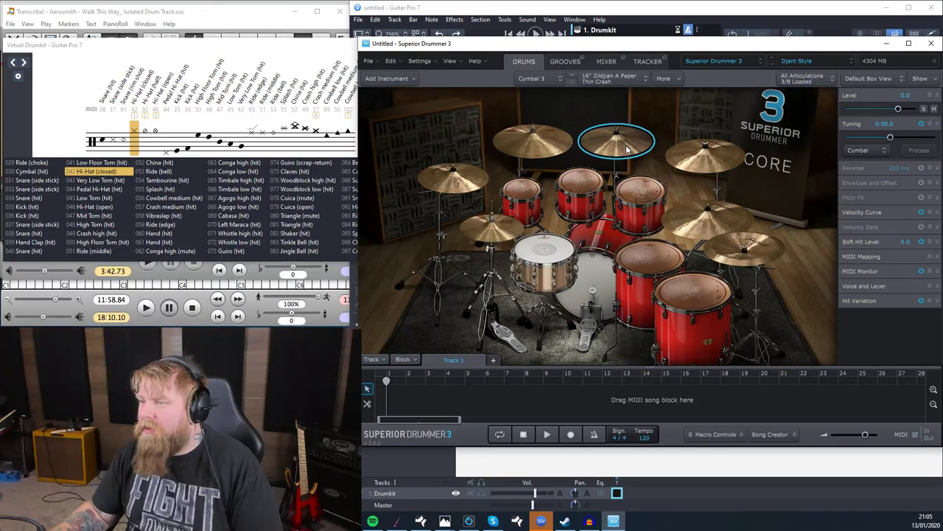
pyautogui.click(611, 79)
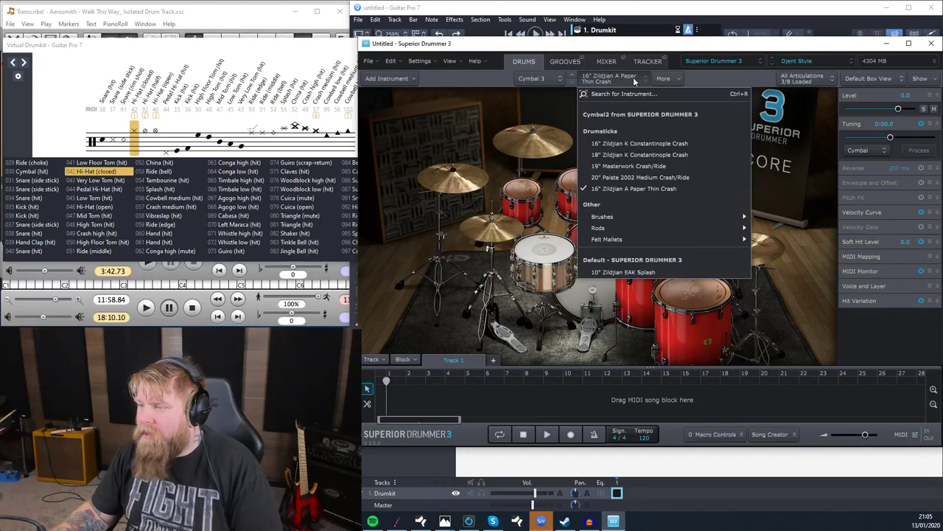
pyautogui.click(638, 271)
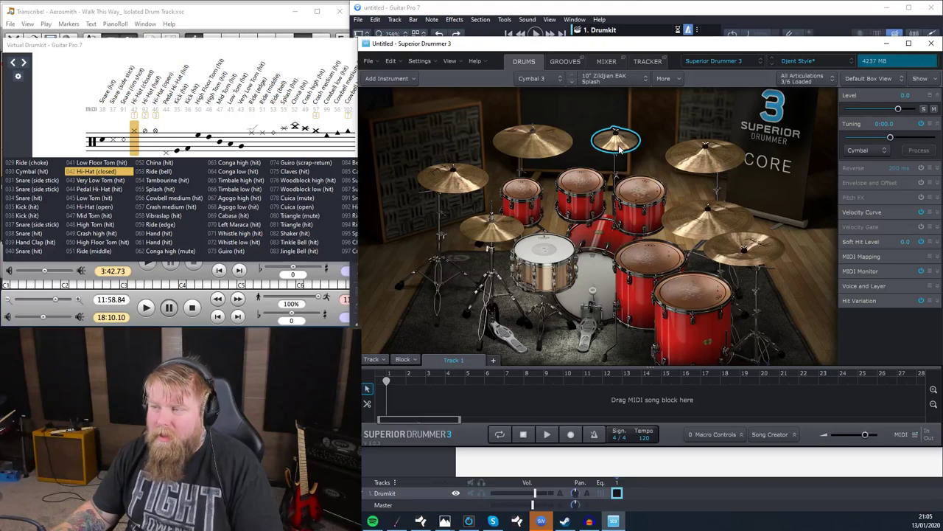
# Replace the Cymbal 5 china with the 20" Masterwork Sehhar China
pyautogui.click(730, 259)
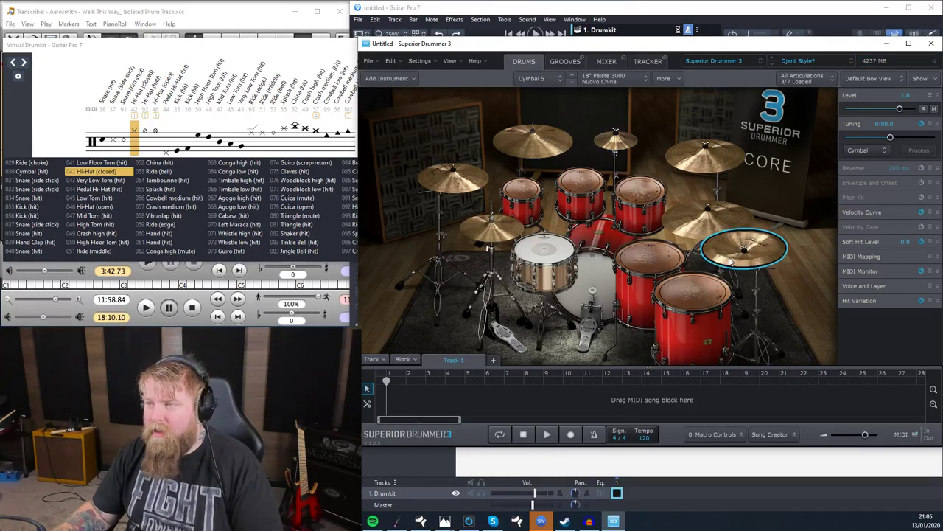
pyautogui.click(631, 78)
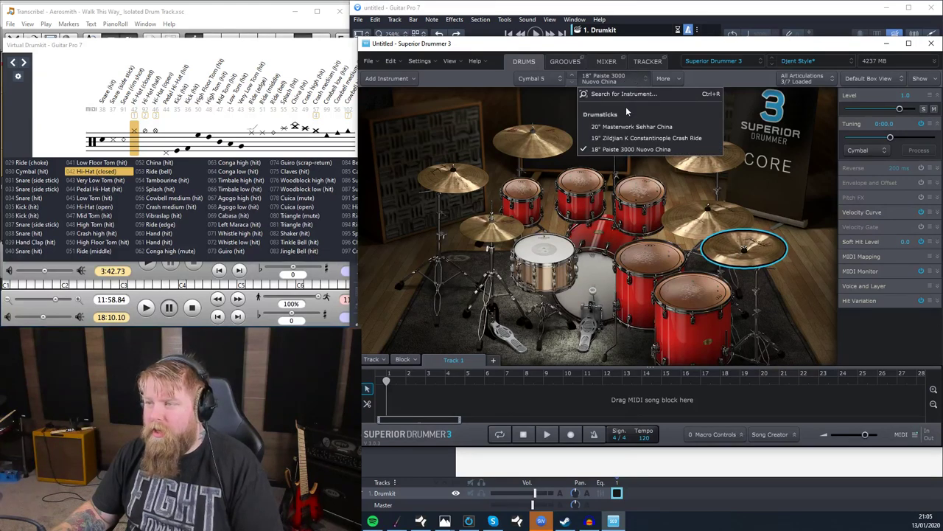
pyautogui.click(632, 133)
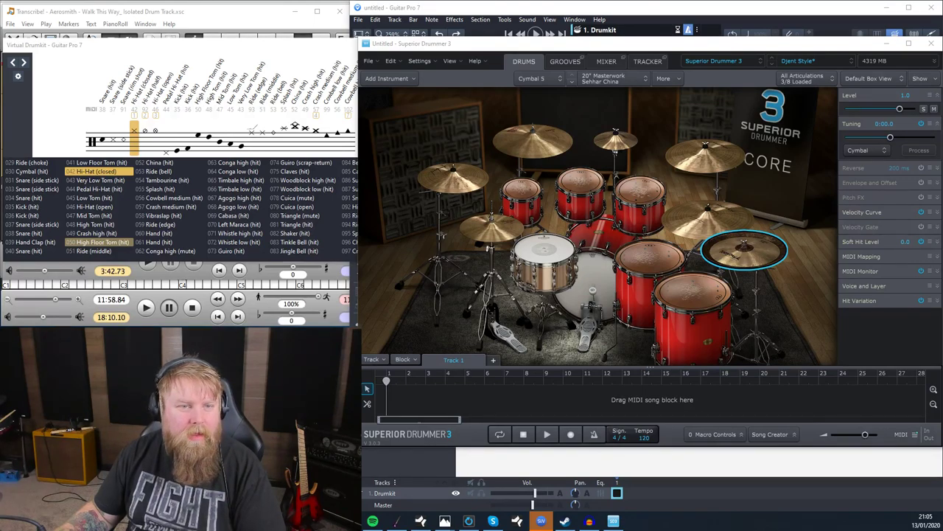
# Switch to the browser and open the Drummerworld source page of the Neil Peart image to examine the overhead photo of his kit
pyautogui.hotkey('alt', 'Tab')
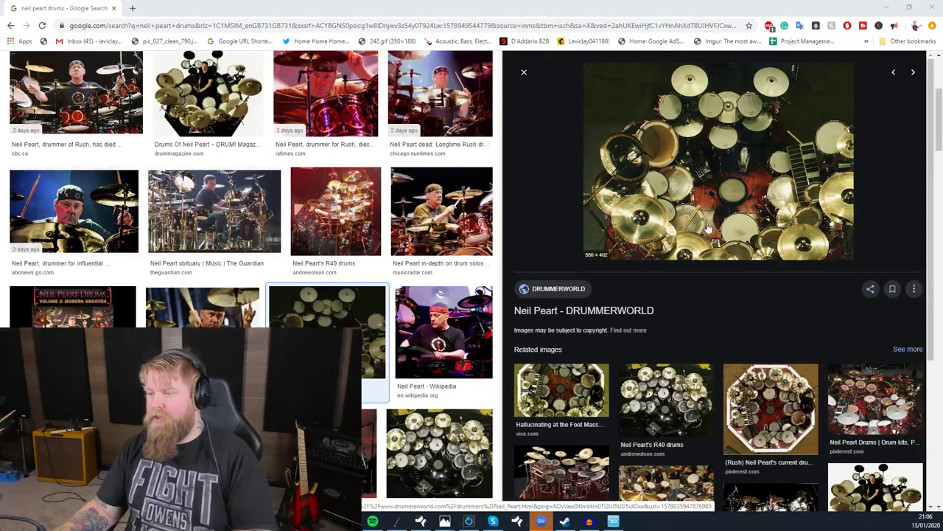
pyautogui.click(696, 211)
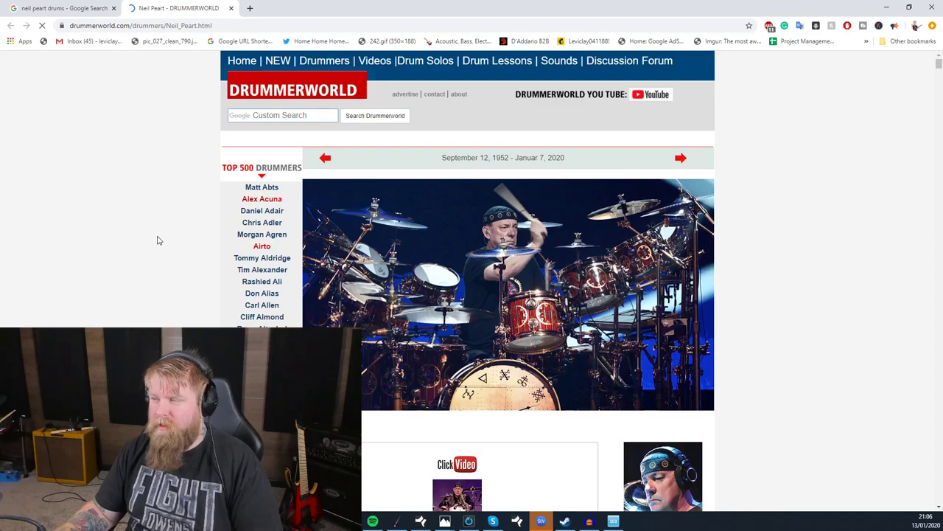
pyautogui.scroll(-9, 447, 179)
pyautogui.scroll(8, 678, 241)
pyautogui.scroll(-15, 679, 240)
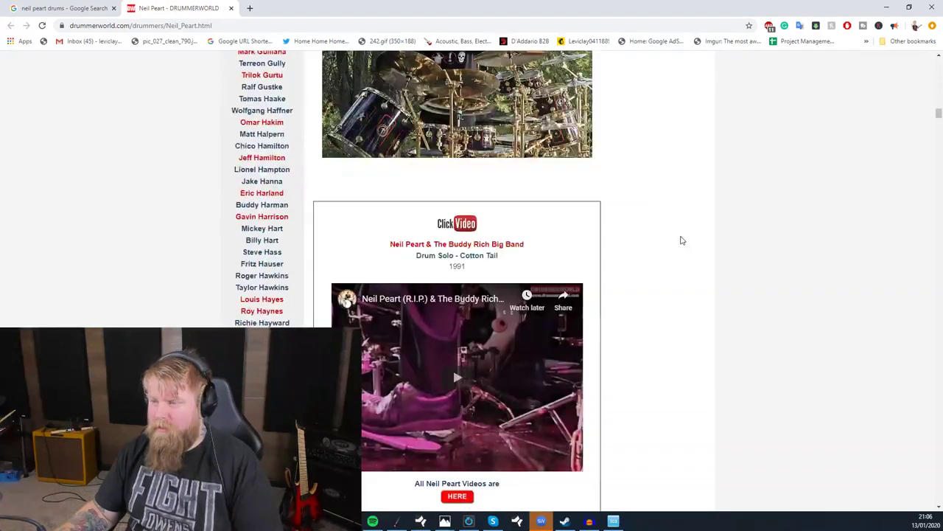
pyautogui.scroll(-8, 680, 238)
pyautogui.scroll(4, 680, 238)
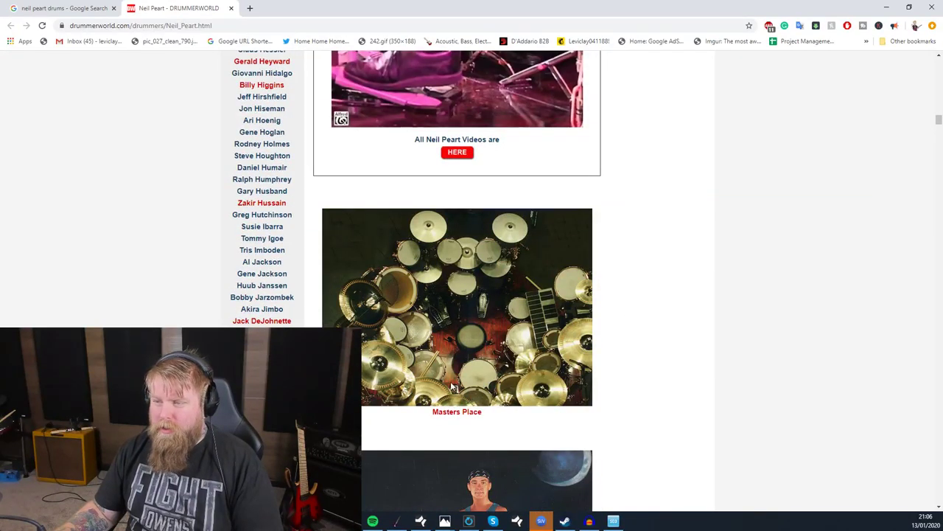
pyautogui.scroll(-1, 578, 296)
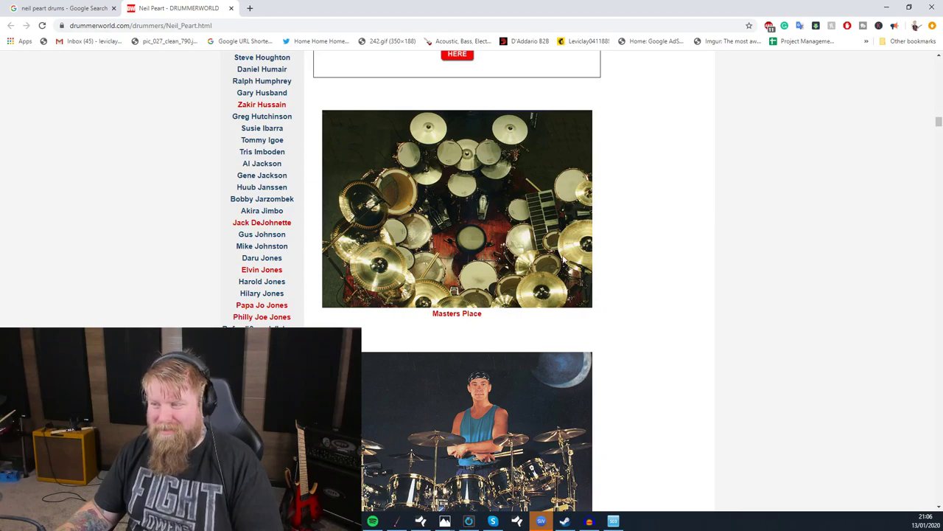
# Look through the remaining Neil Peart kit photos on the page, and return to Guitar Pro's Virtual Drumkit
pyautogui.scroll(-12, 552, 266)
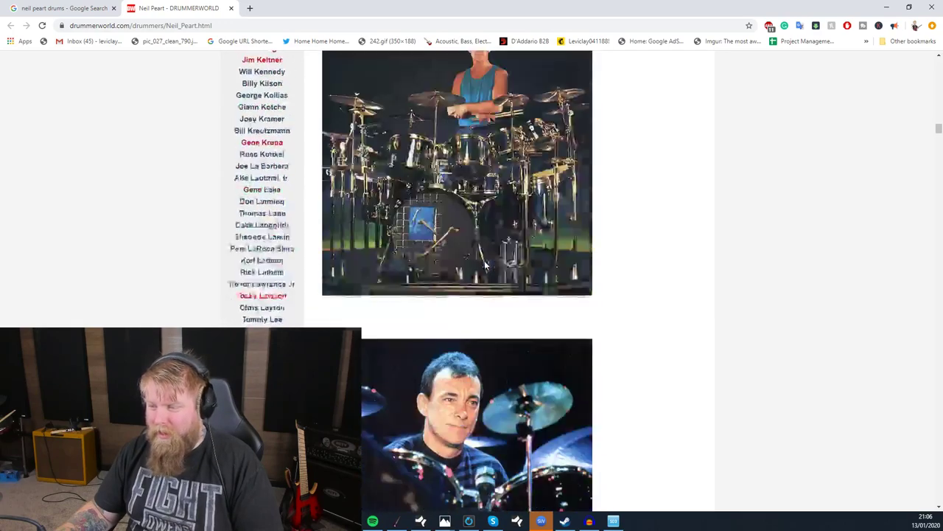
pyautogui.scroll(-5, 484, 261)
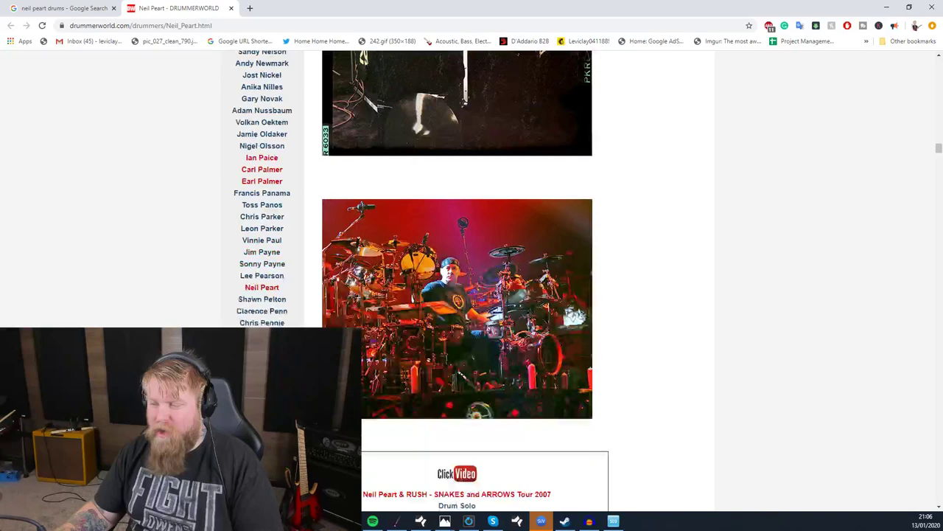
pyautogui.scroll(-10, 440, 291)
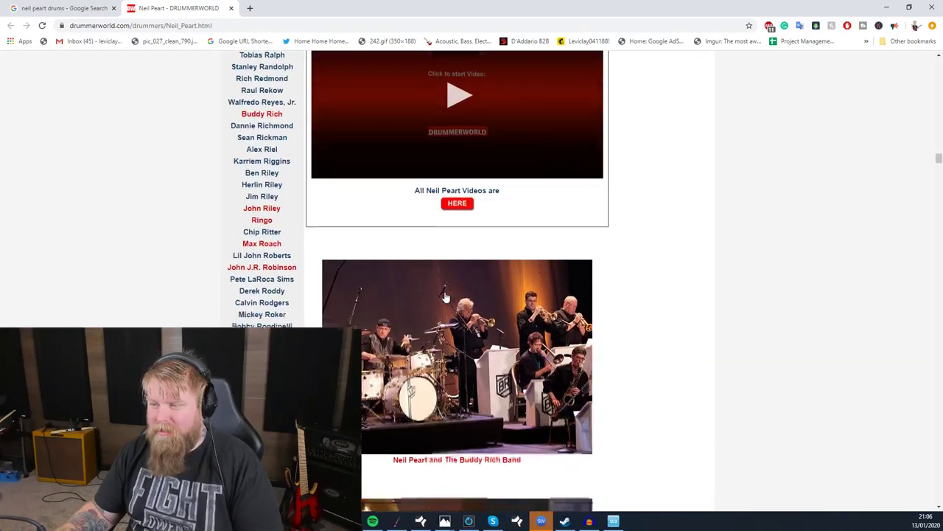
pyautogui.scroll(-3, 451, 288)
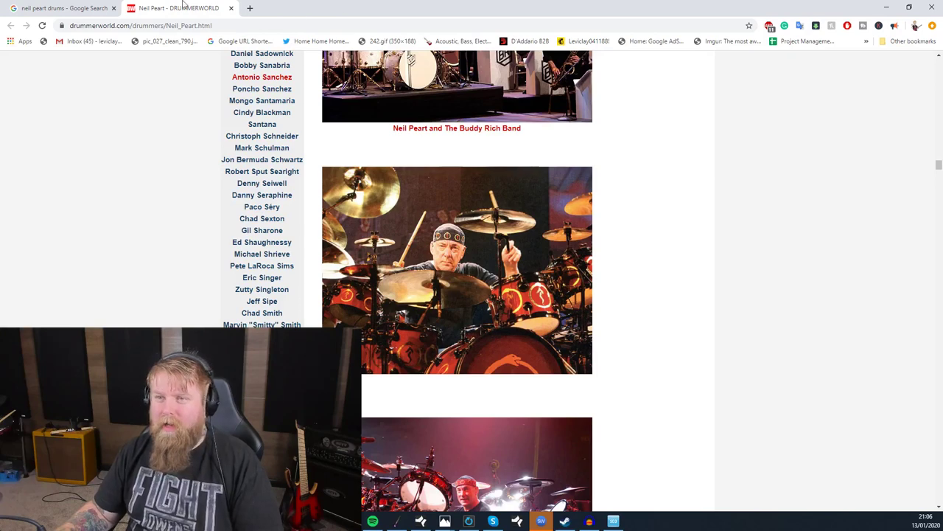
pyautogui.click(886, 7)
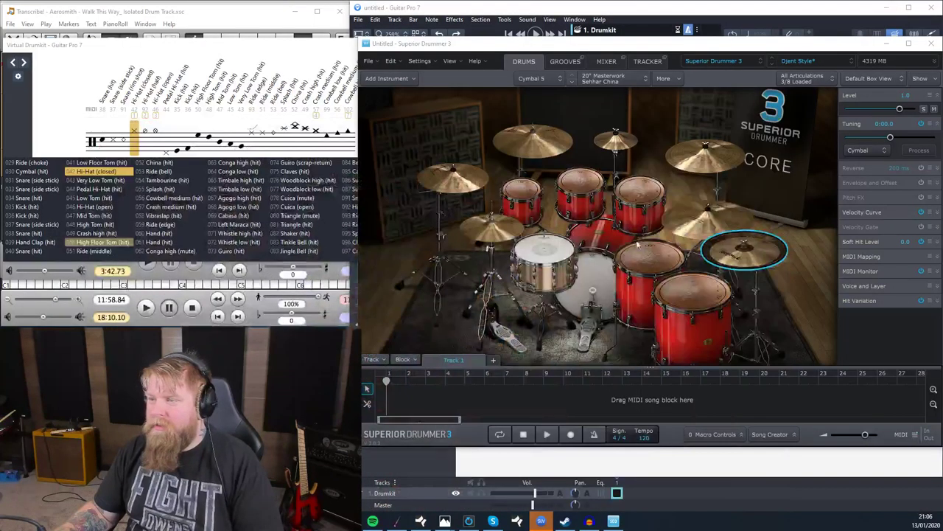
pyautogui.click(191, 49)
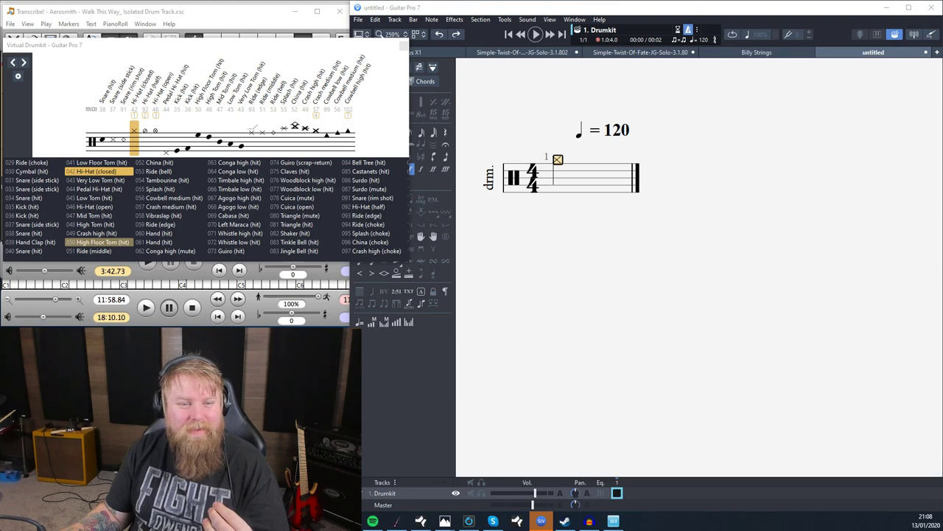
# Switch to the browser's pitched drums image results and examine the Pinterest page for the two-octave tom kit, closing it again
pyautogui.hotkey('alt', 'Tab')
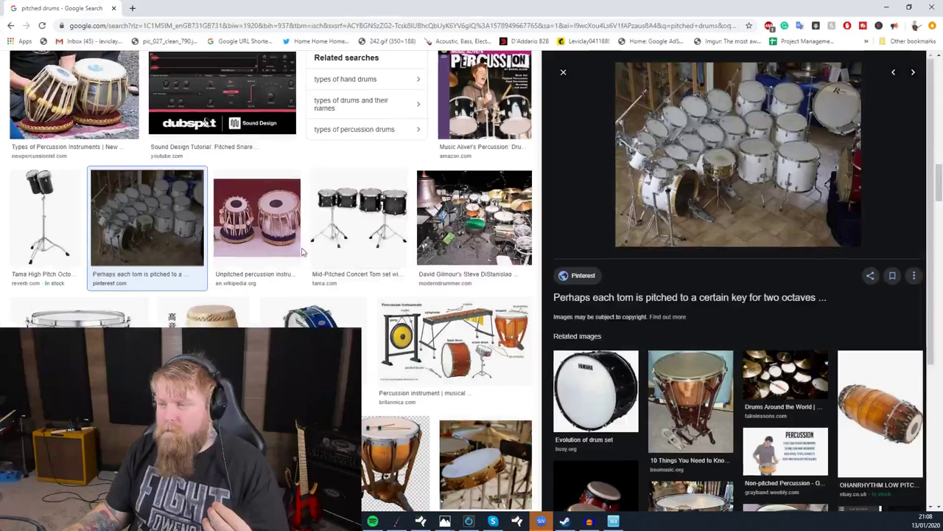
pyautogui.click(719, 192)
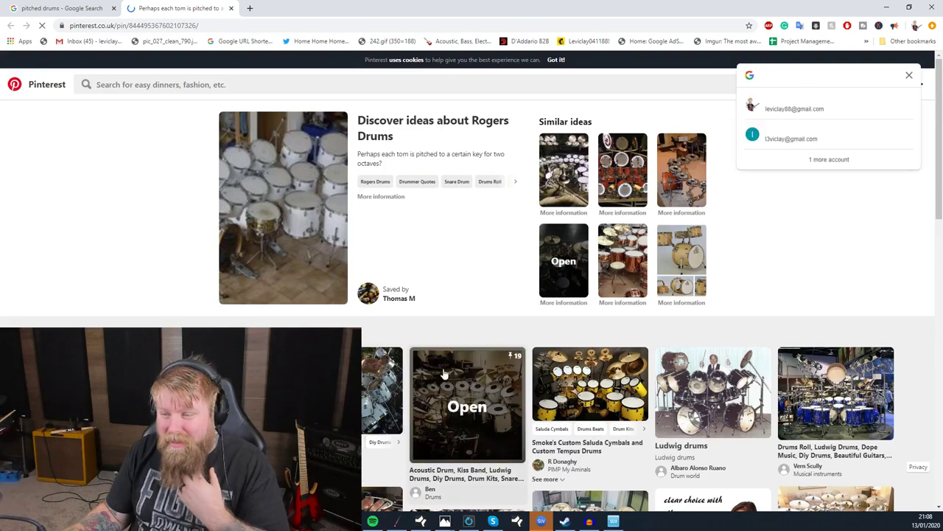
pyautogui.scroll(-1, 284, 251)
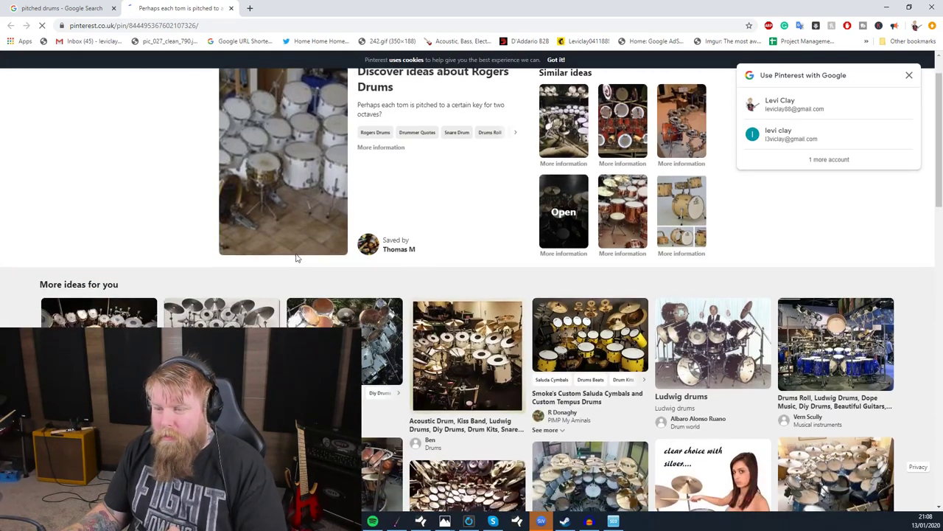
pyautogui.click(563, 212)
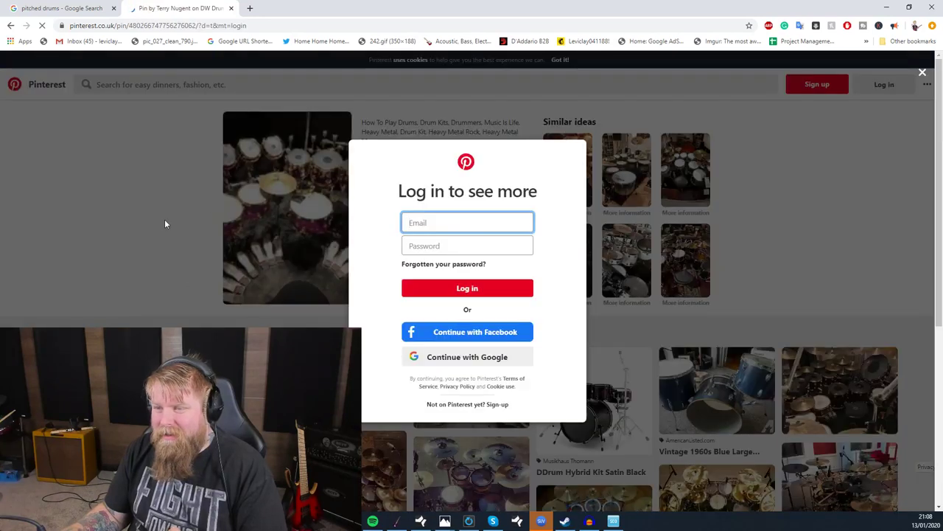
pyautogui.click(11, 26)
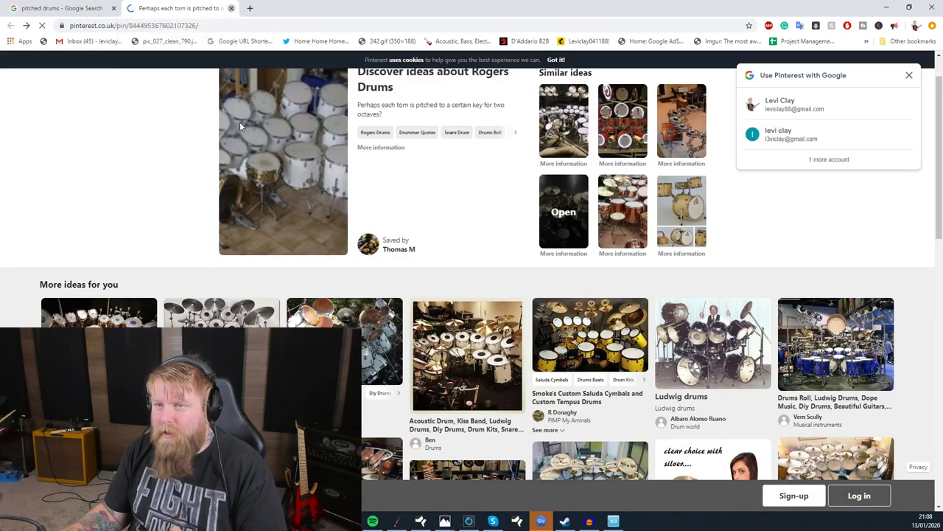
pyautogui.hotkey('ctrl', 'w')
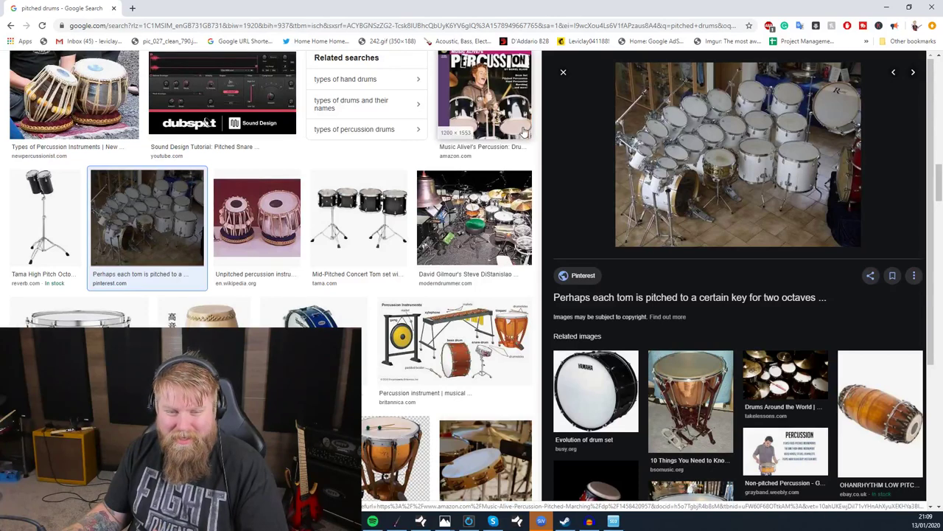
# Search Google Images for "terry bozio kit" and open the picture of the drum set seen from behind the throne
pyautogui.click(241, 24)
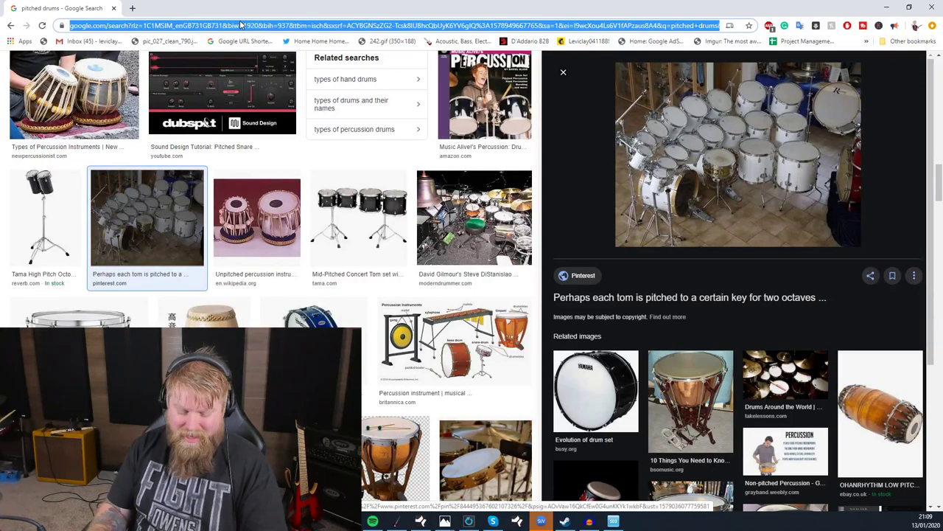
pyautogui.write('terry bozio kit')
pyautogui.press('Return')
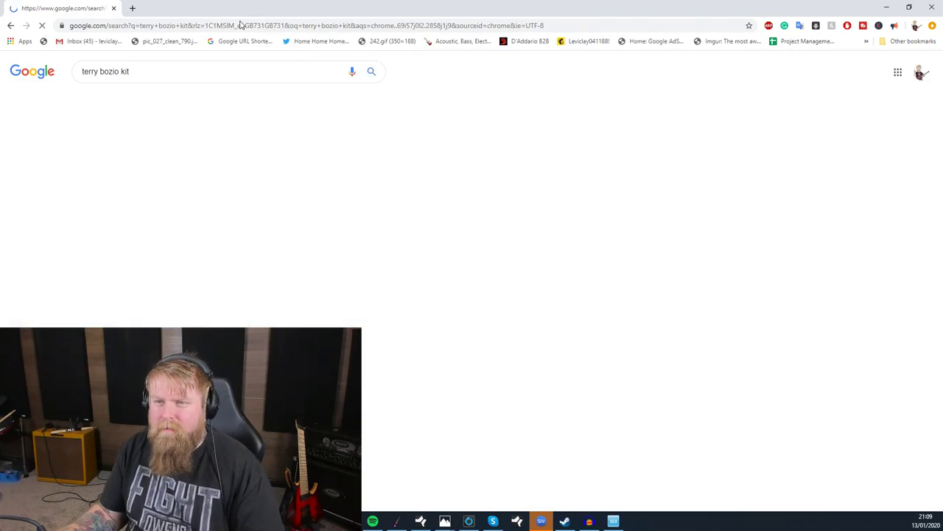
pyautogui.click(132, 101)
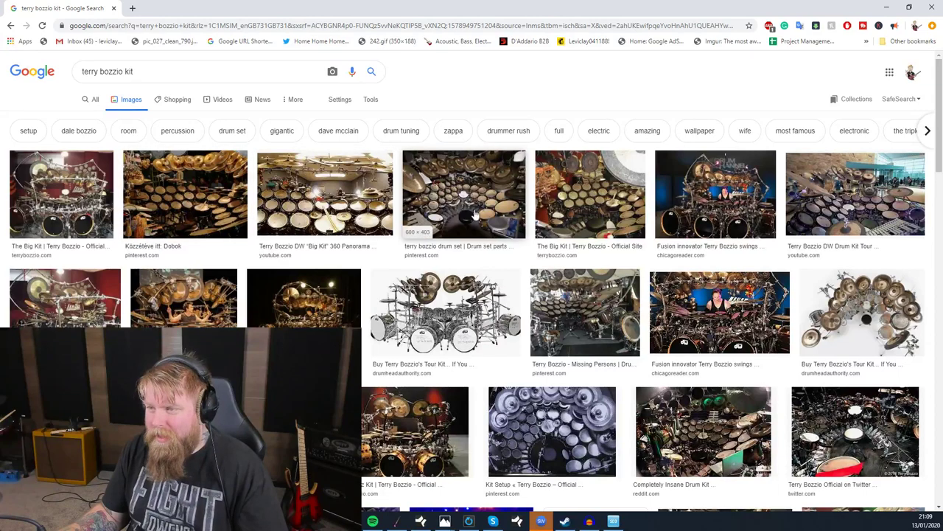
pyautogui.click(469, 204)
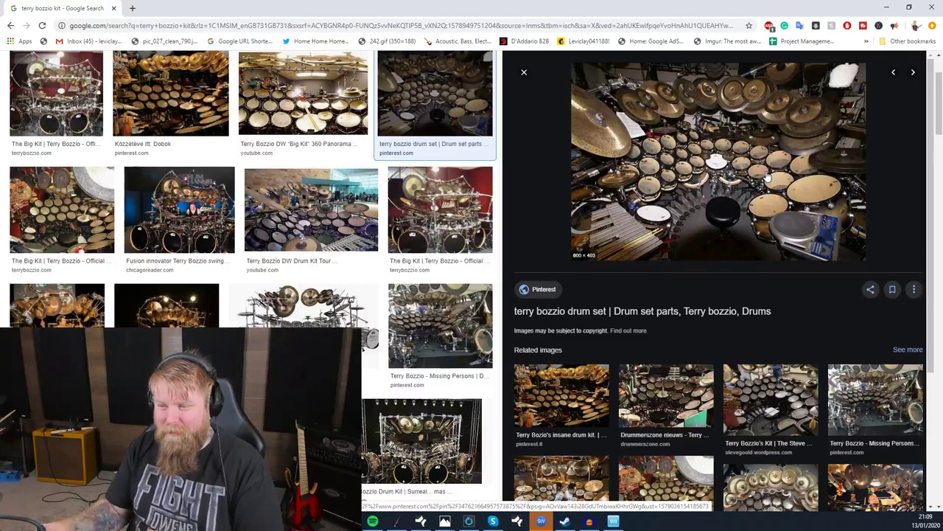
# Examine further Terry Bozzio kit pictures, including the white-background tour kit and the overhead view, and close the browser
pyautogui.click(321, 315)
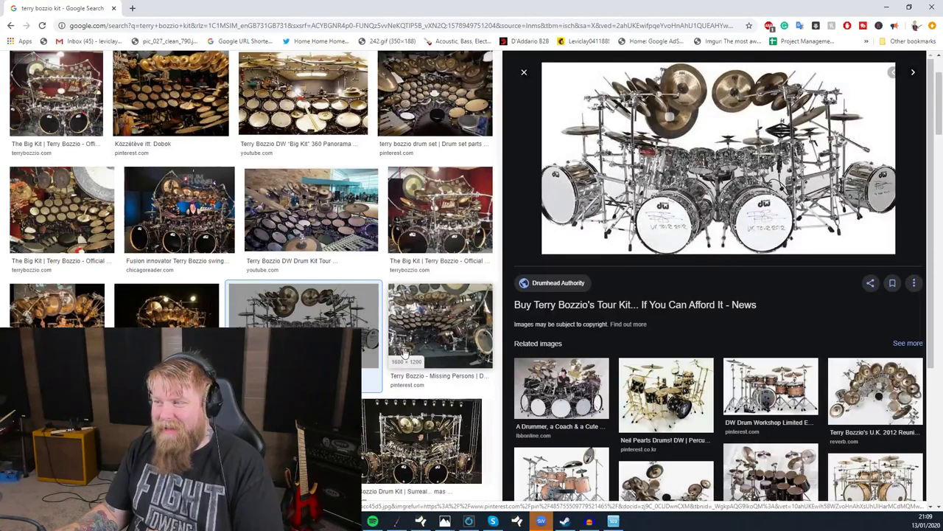
pyautogui.scroll(-2, 412, 353)
pyautogui.click(94, 313)
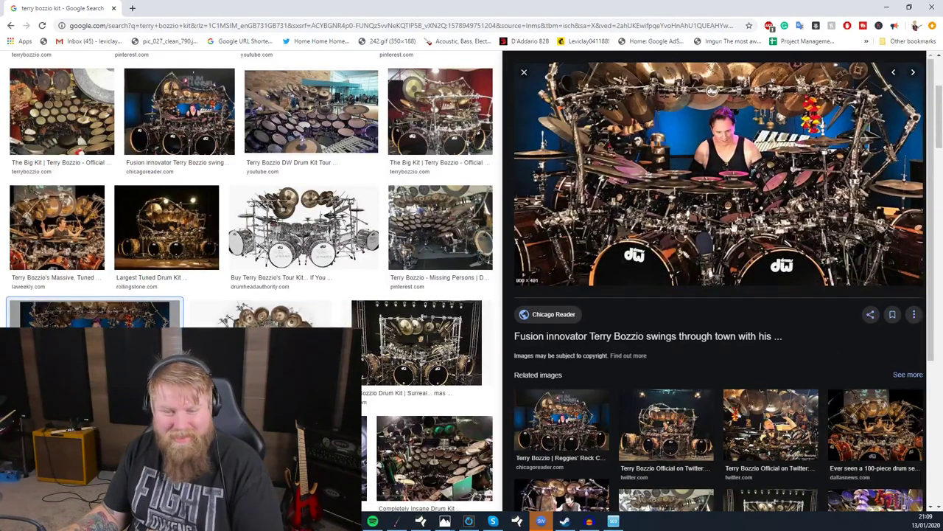
pyautogui.scroll(-2, 755, 217)
pyautogui.press('Right')
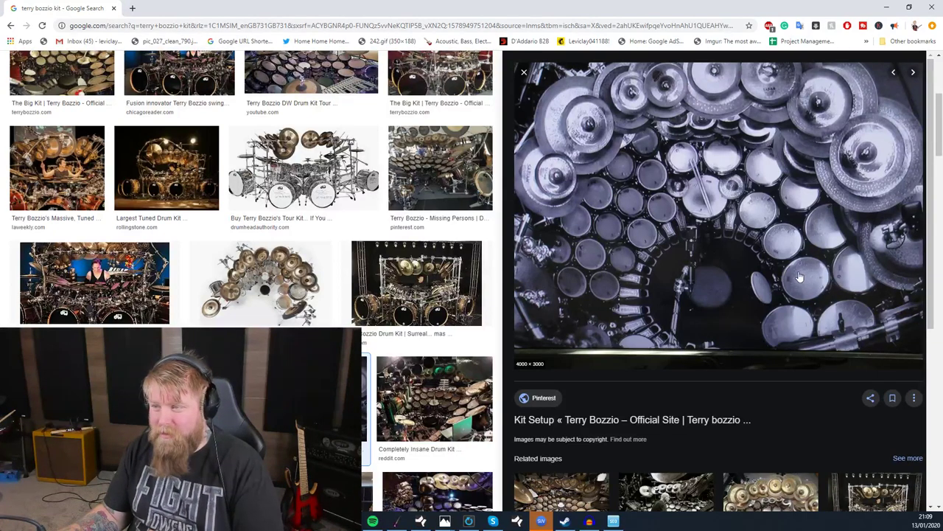
pyautogui.click(113, 8)
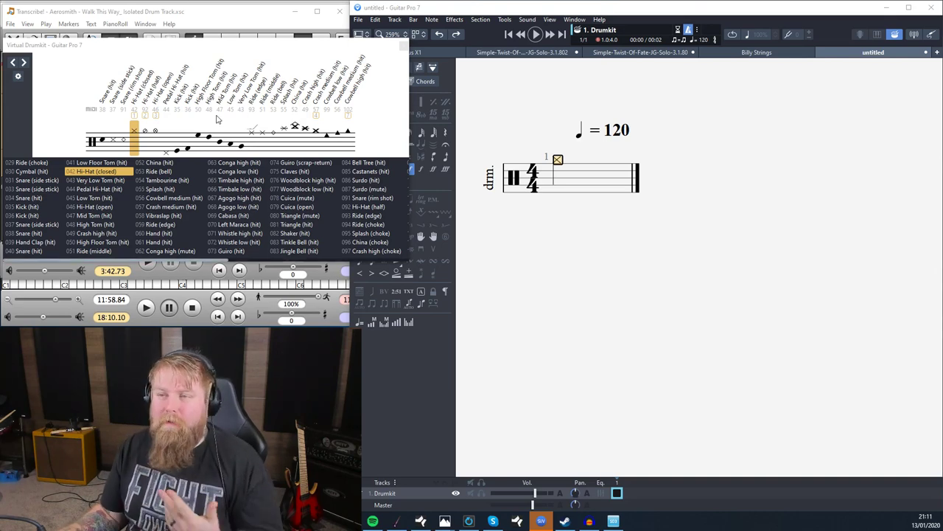
# Move the Virtual Drumkit window below the score so both the staff and the Transcribe! waveform are uncovered, and switch to Transcribe!
pyautogui.moveTo(217, 46); pyautogui.dragTo(648, 67)
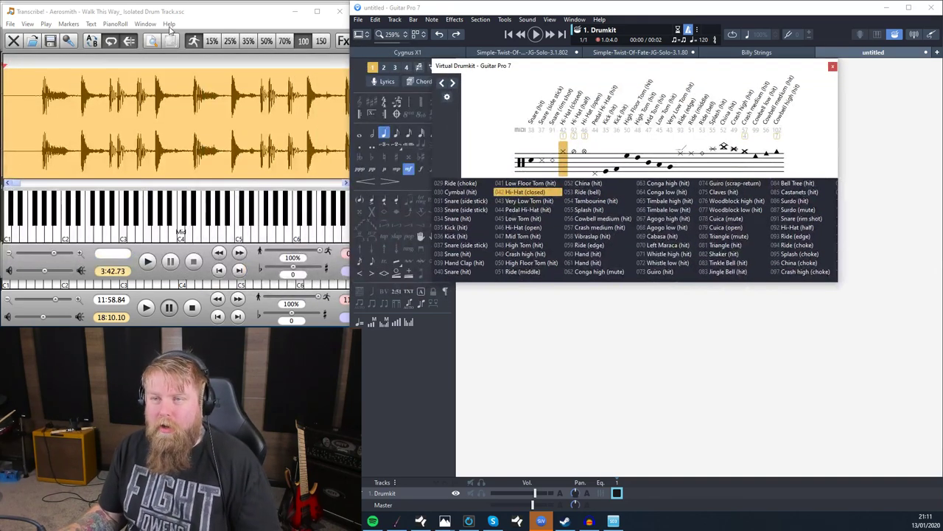
pyautogui.click(183, 21)
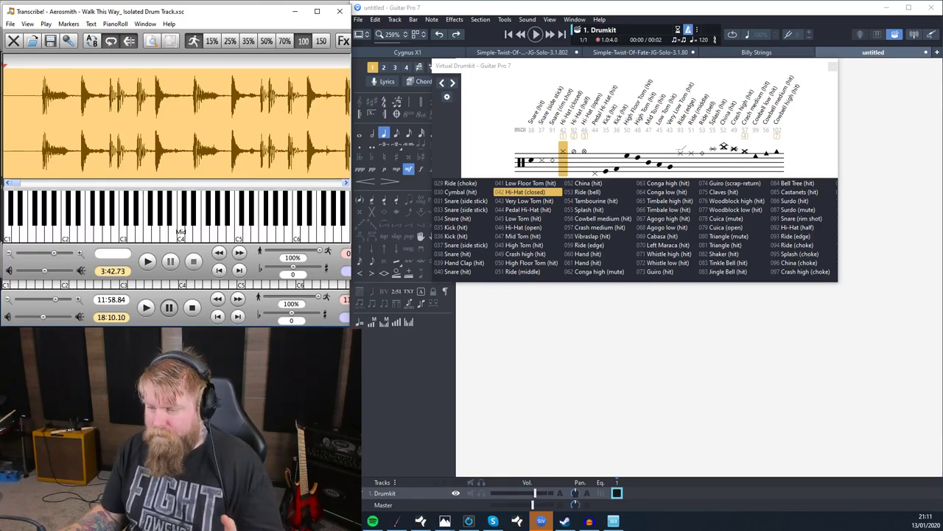
pyautogui.hotkey('alt', 'Tab')
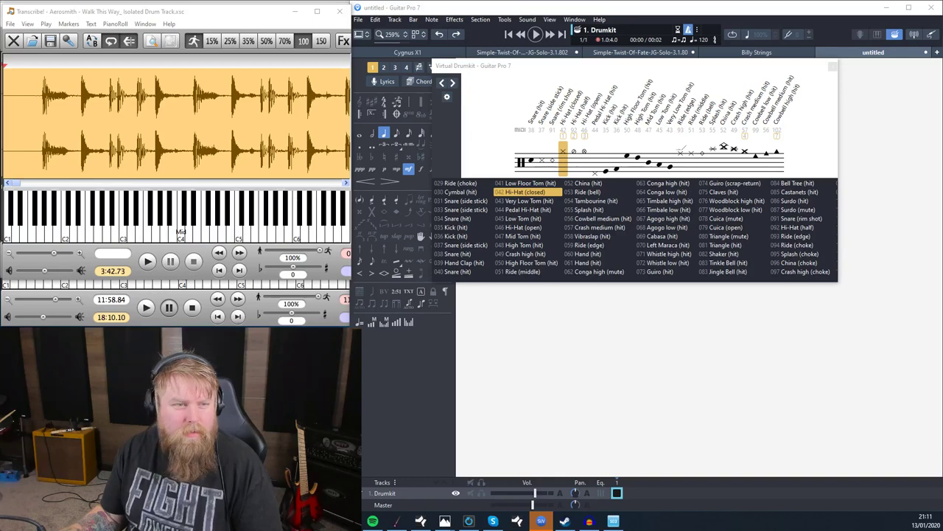
pyautogui.moveTo(621, 71); pyautogui.dragTo(485, 315)
pyautogui.click(191, 13)
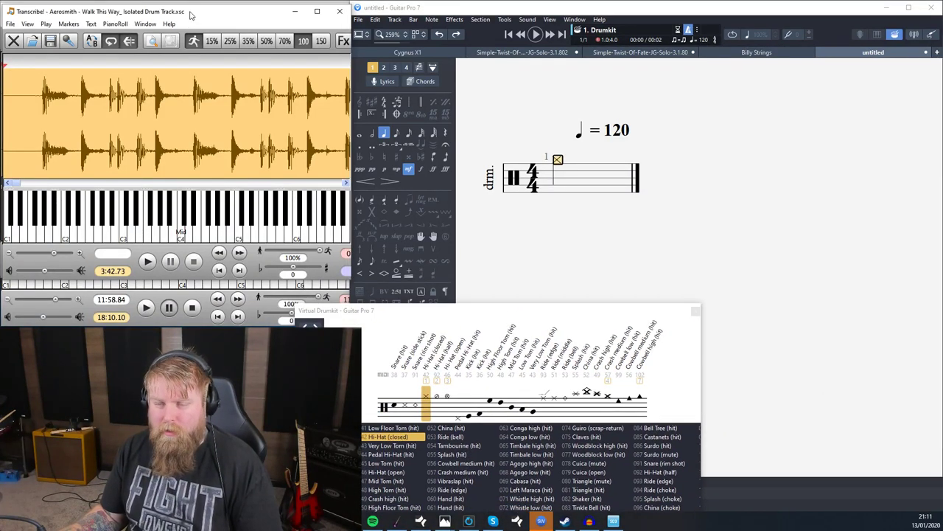
# Set the drum track's playback speed to 70% and audition its opening, looping the first bar of the groove
pyautogui.click(290, 42)
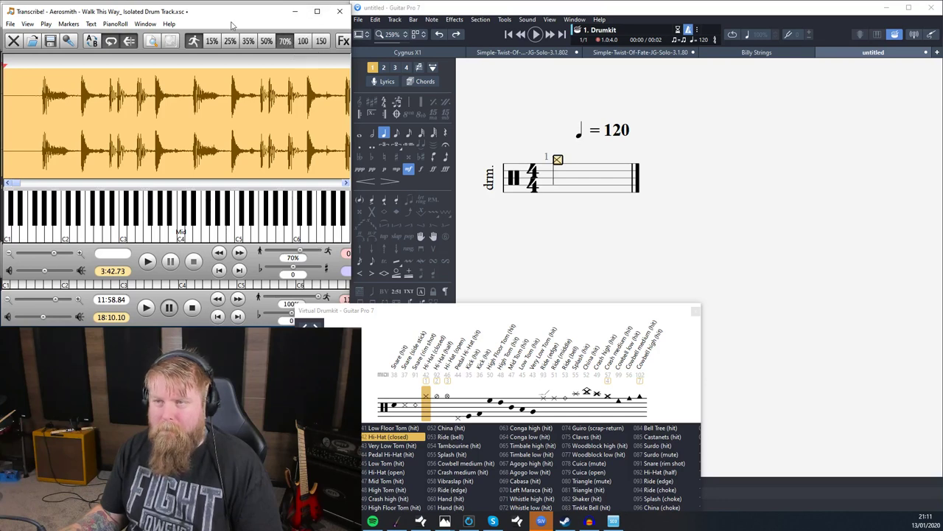
pyautogui.press('space')
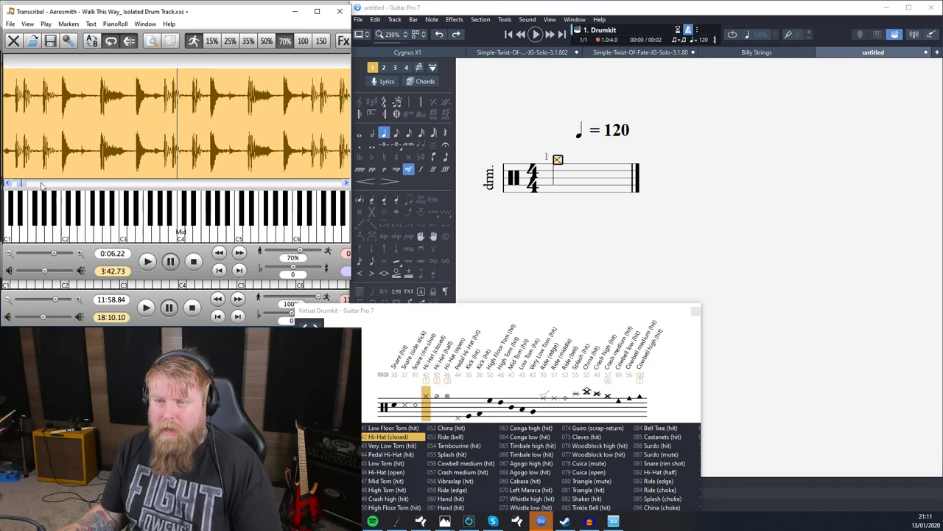
pyautogui.click(9, 183)
pyautogui.click(53, 128)
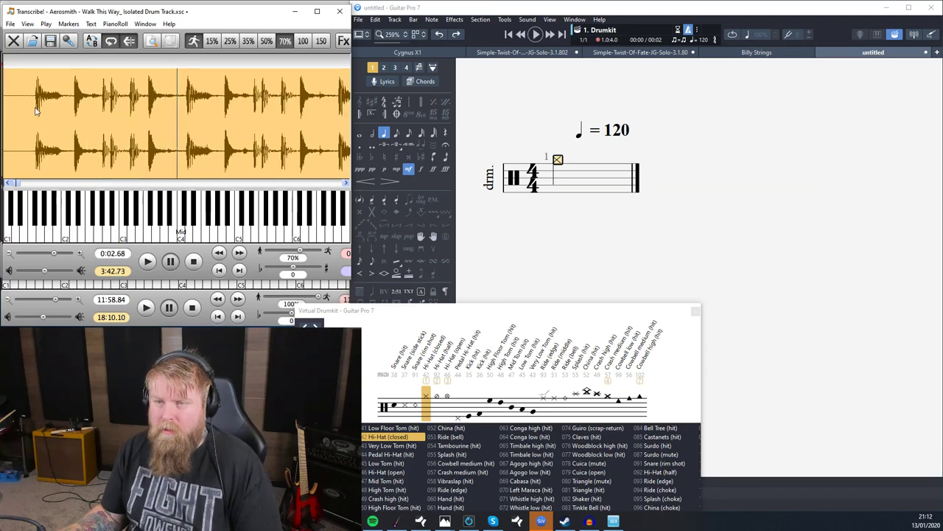
pyautogui.moveTo(37, 108); pyautogui.dragTo(188, 105)
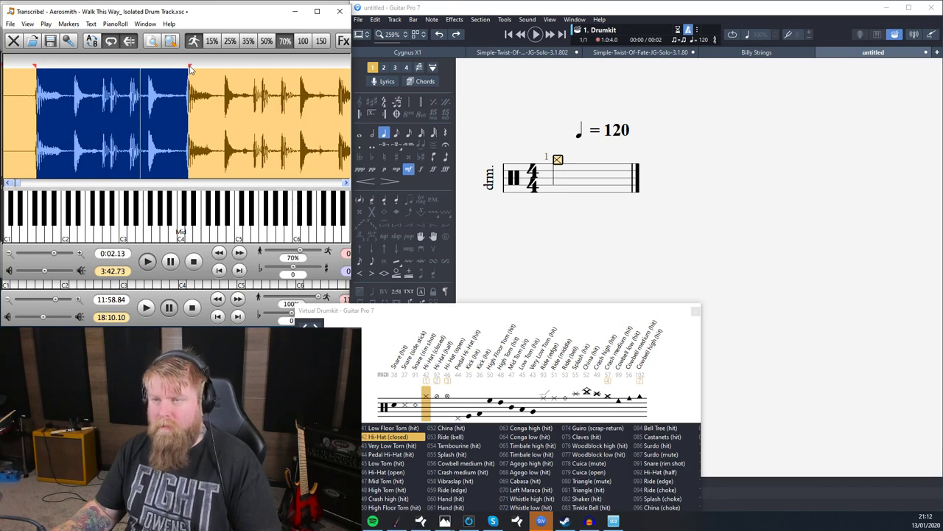
# Add measure markers at the downbeats of the first two bars in the waveform, and loop-play the audio between them
pyautogui.click(14, 107)
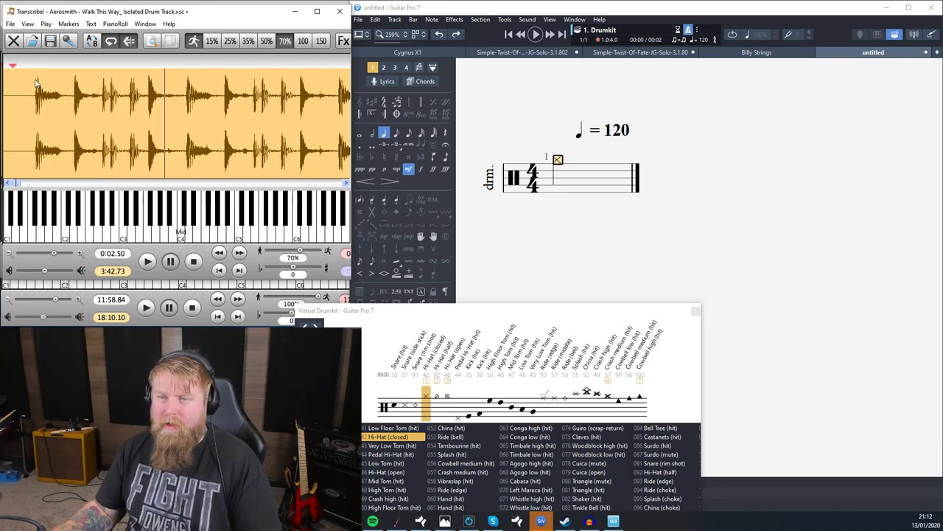
pyautogui.rightClick(37, 83)
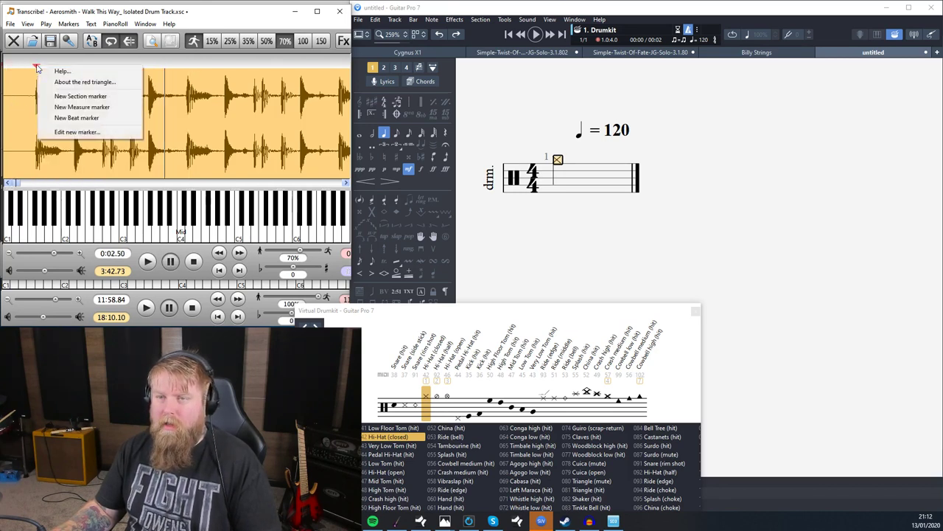
pyautogui.click(64, 106)
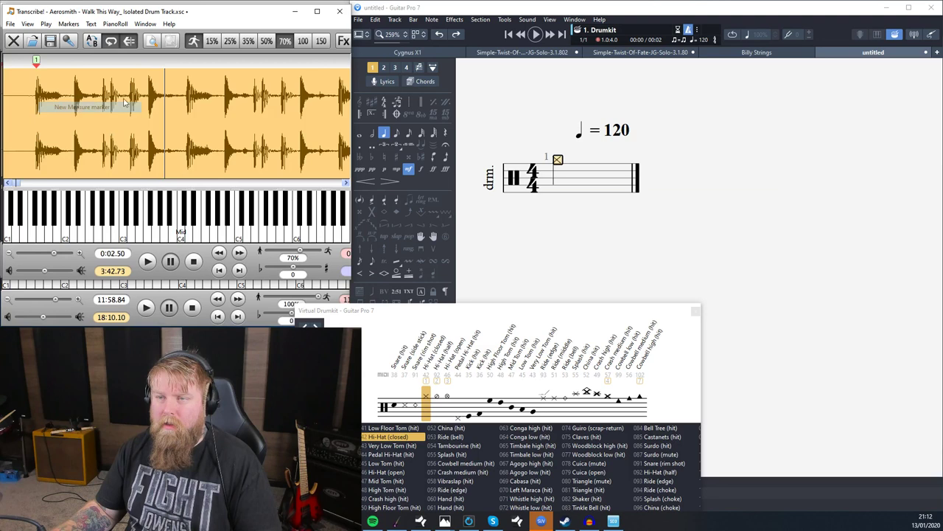
pyautogui.rightClick(187, 87)
pyautogui.click(221, 110)
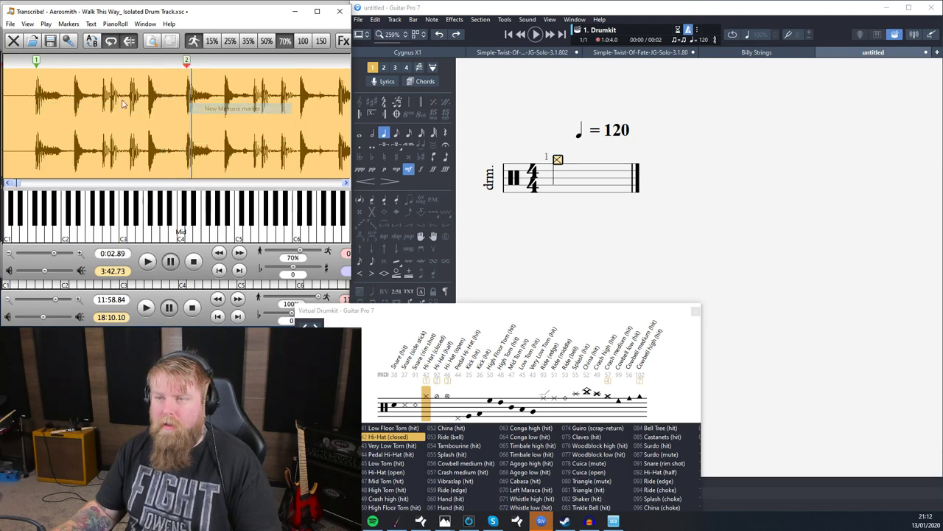
pyautogui.moveTo(35, 109); pyautogui.dragTo(187, 108)
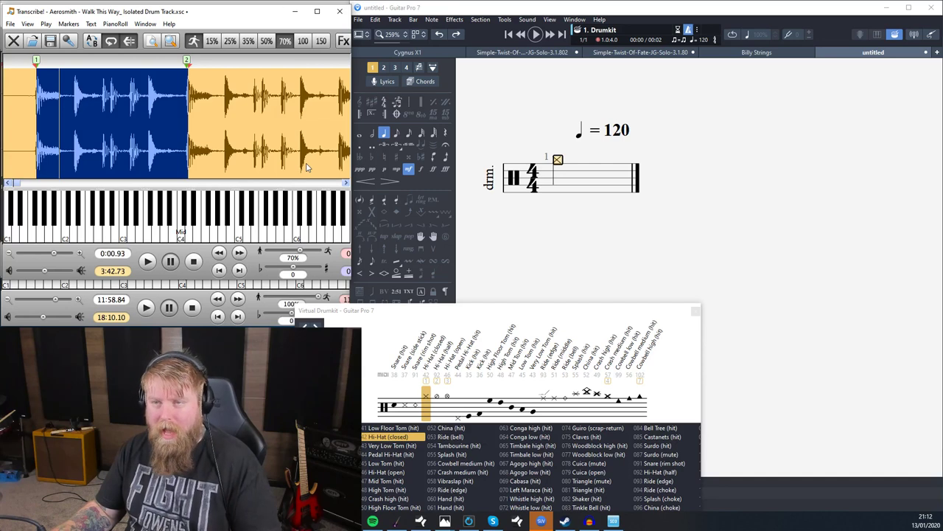
pyautogui.press('space')
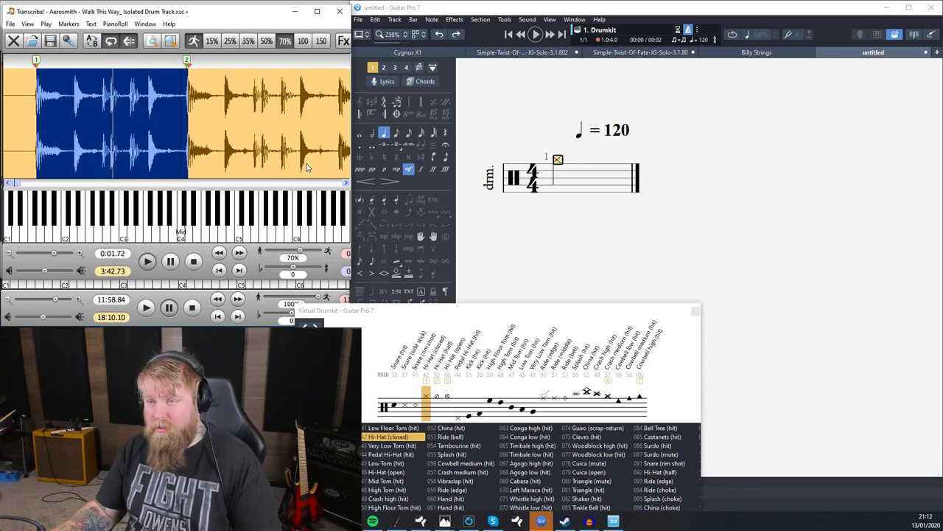
# Switch to Guitar Pro, delete the hi-hat note from bar 1, and hide the Virtual Drumkit window
pyautogui.click(560, 164)
pyautogui.press('Delete')
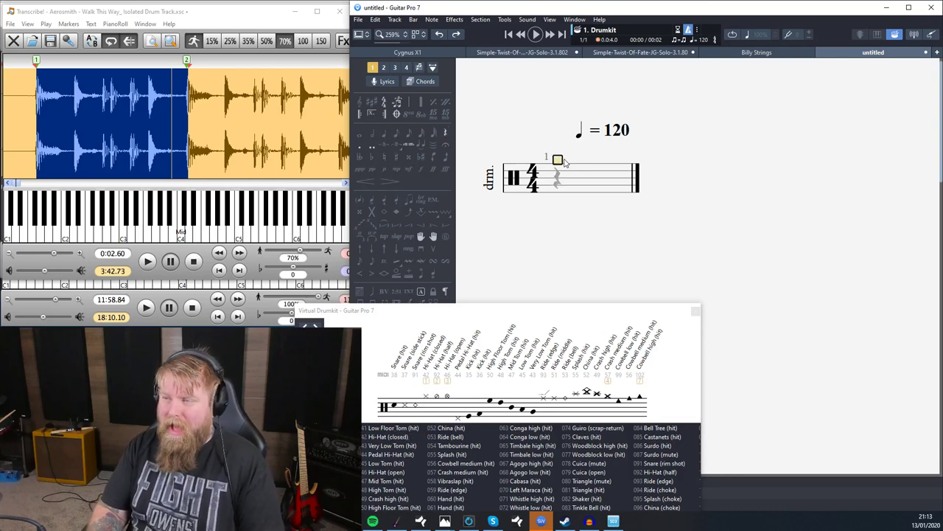
pyautogui.moveTo(577, 312); pyautogui.dragTo(640, 288)
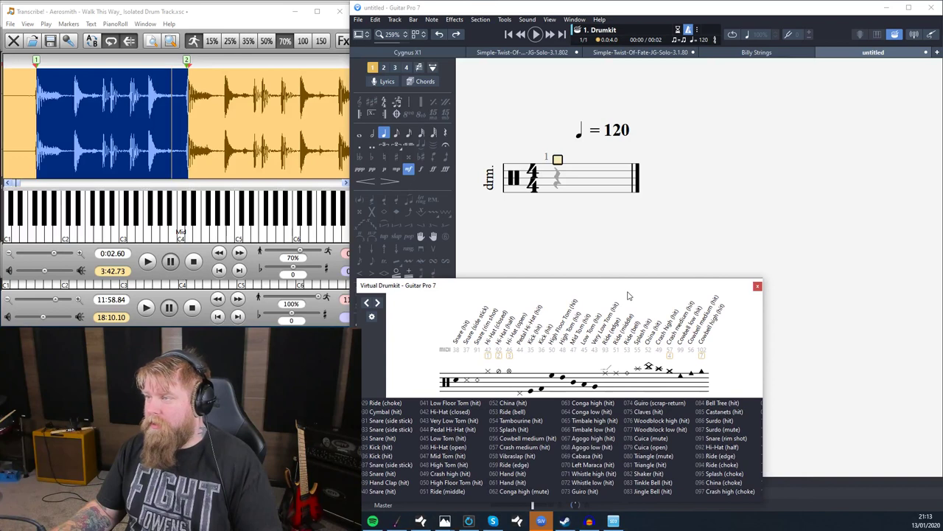
pyautogui.click(896, 36)
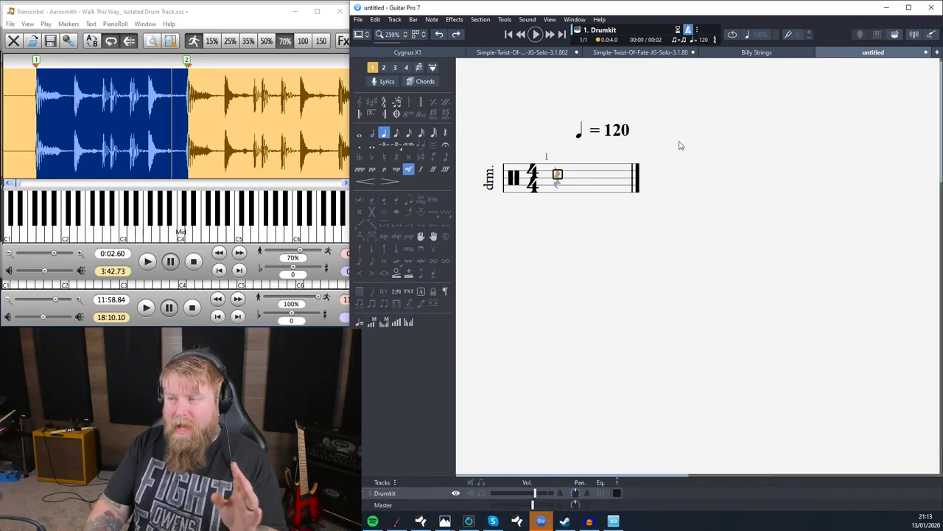
# Enter a quarter-note kick (36) on beat one, and a dotted-eighth snare (38) plus sixteenth kick (36) on beat two
pyautogui.press('3')
pyautogui.press('6')
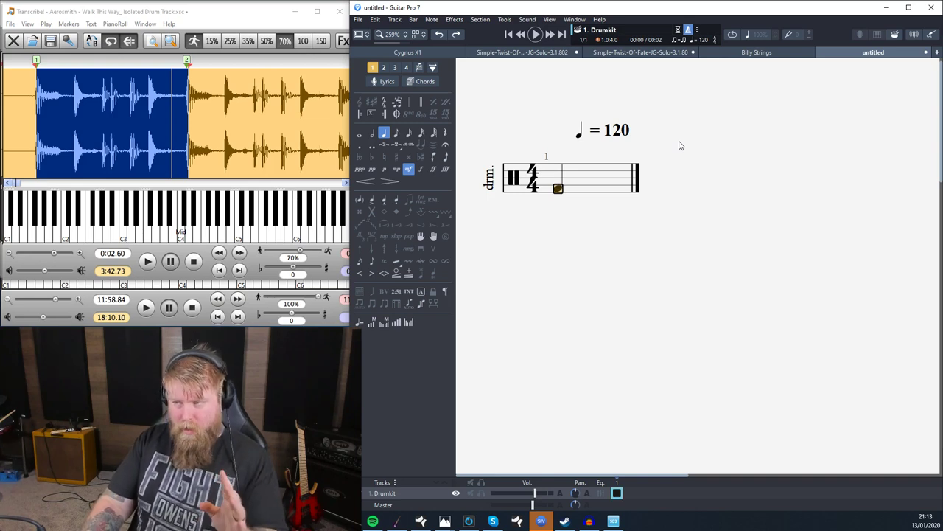
pyautogui.press('Right')
pyautogui.press('3')
pyautogui.press('8')
pyautogui.press('-')
pyautogui.press('.')
pyautogui.press('Right')
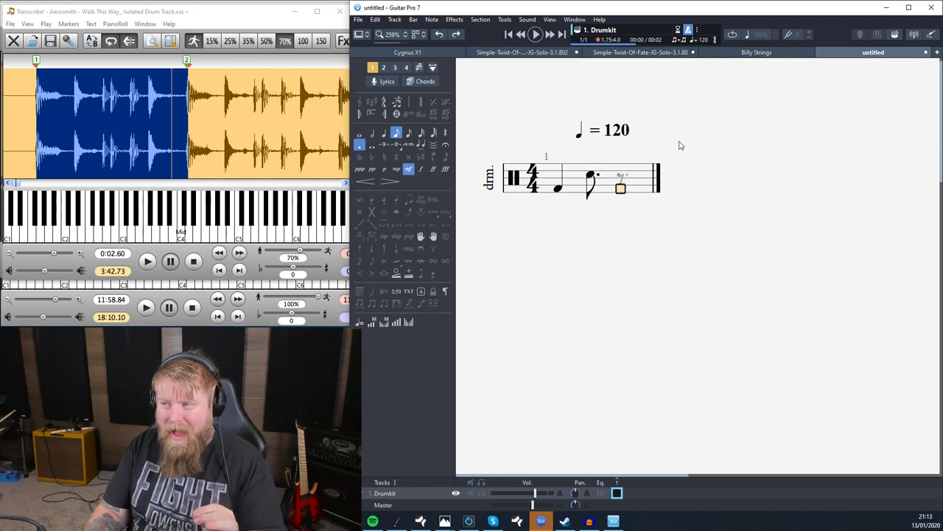
pyautogui.press('3')
pyautogui.press('6')
pyautogui.press('-')
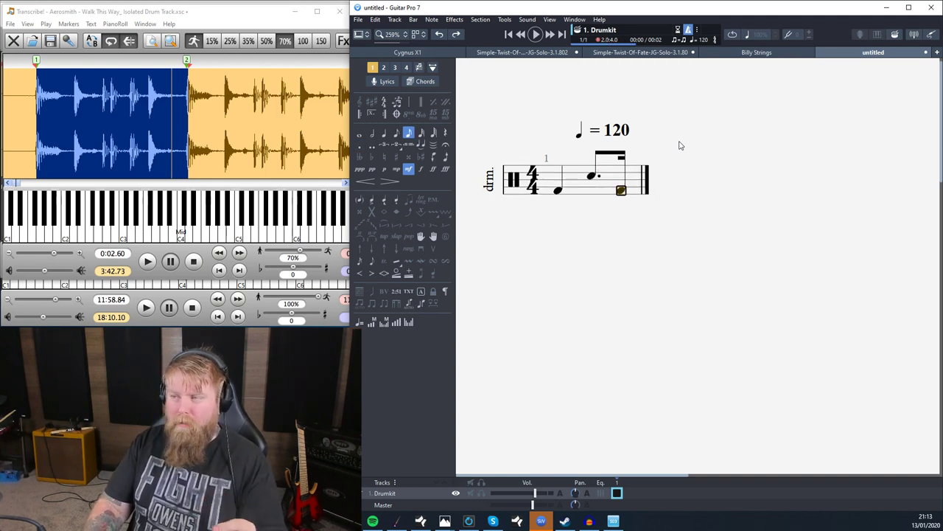
# Fill beat three with two eighth-note kicks (36) and beat four with a quarter-note snare (38)
pyautogui.press('Right')
pyautogui.press('3')
pyautogui.press('6')
pyautogui.press('+')
pyautogui.press('Right')
pyautogui.press('3')
pyautogui.press('6')
pyautogui.press('Right')
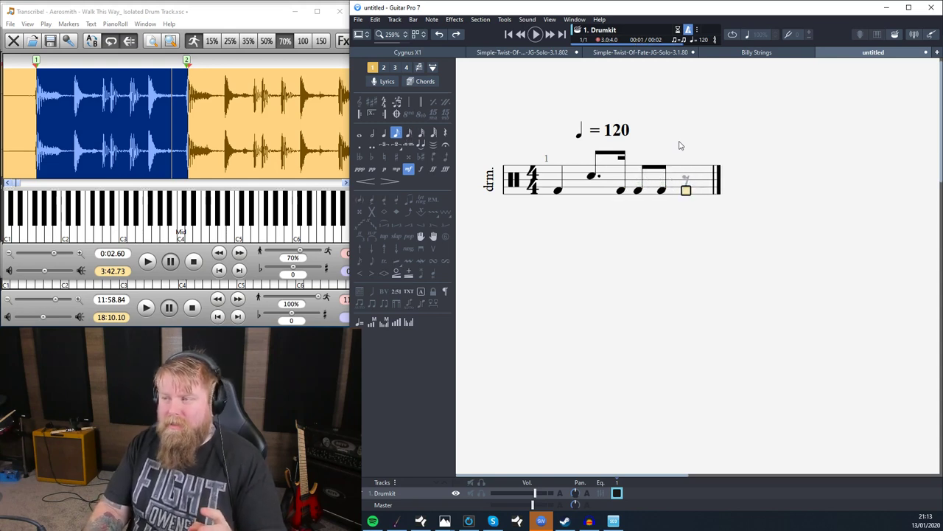
pyautogui.press('3')
pyautogui.press('8')
pyautogui.press('+')
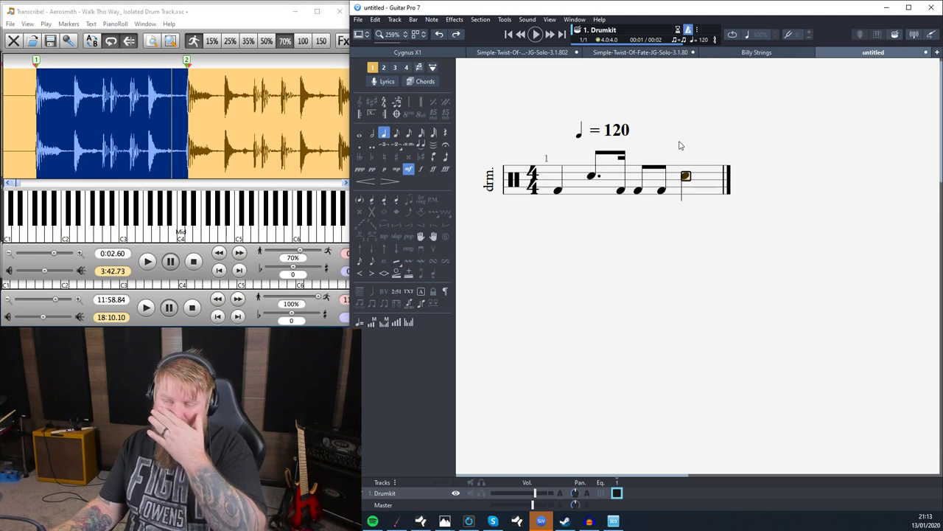
# Set the score's tempo to 80
pyautogui.click(557, 186)
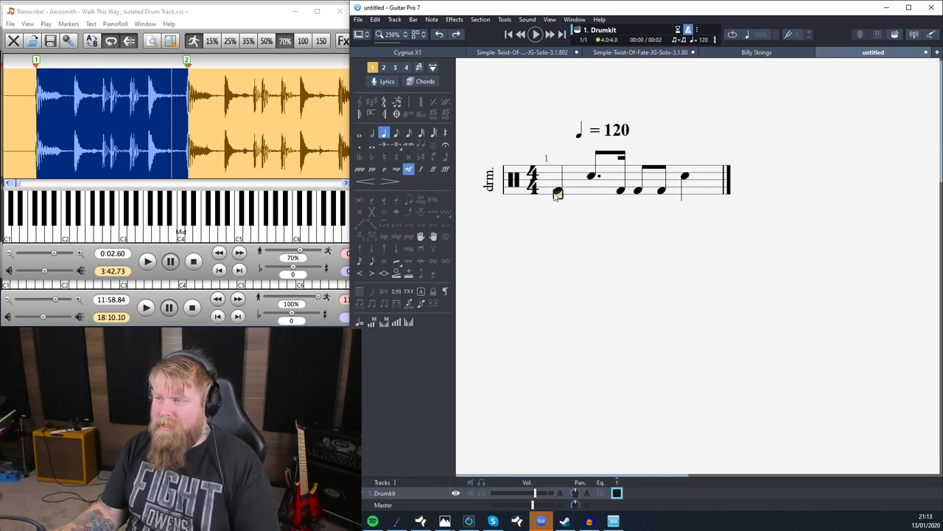
pyautogui.moveTo(557, 193); pyautogui.dragTo(707, 186)
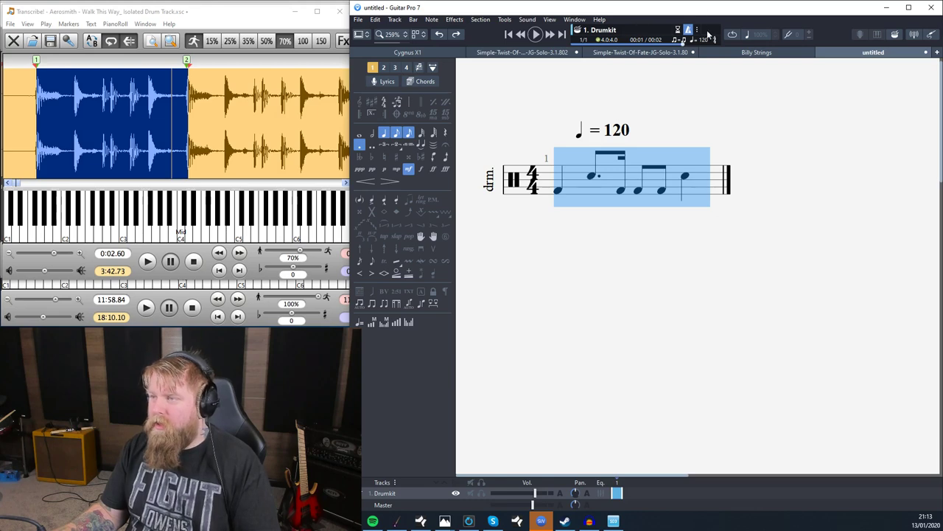
pyautogui.click(360, 322)
pyautogui.write('80')
pyautogui.press('Return')
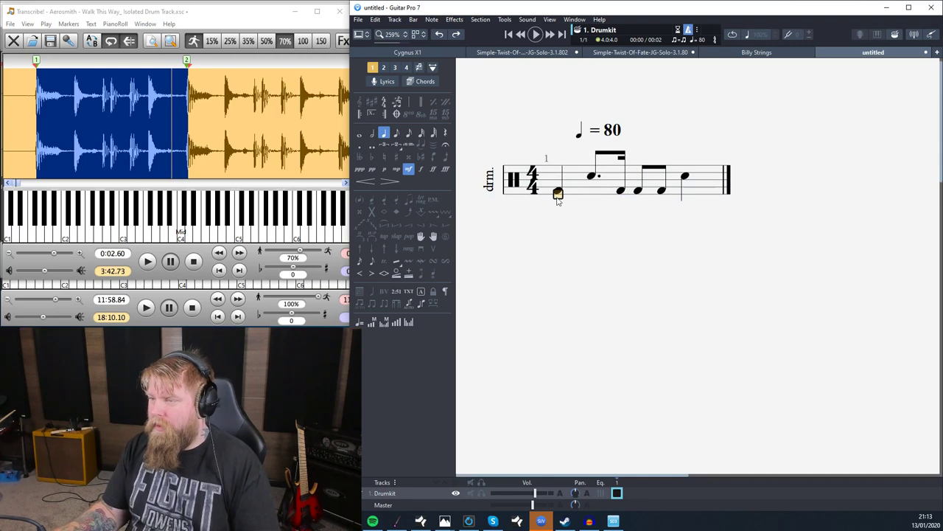
# Select all the notes of bar 1 and play them back as a loop
pyautogui.moveTo(557, 196); pyautogui.dragTo(722, 190)
pyautogui.click(732, 33)
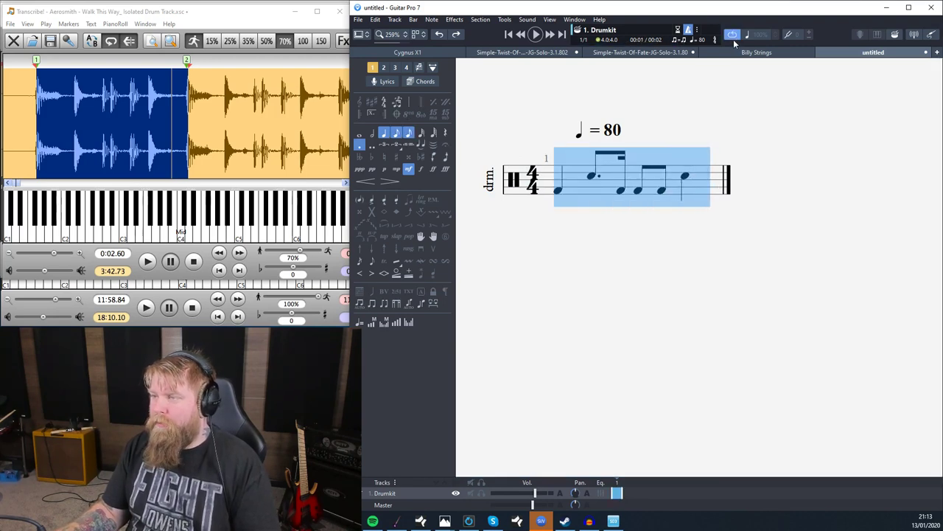
pyautogui.press('space')
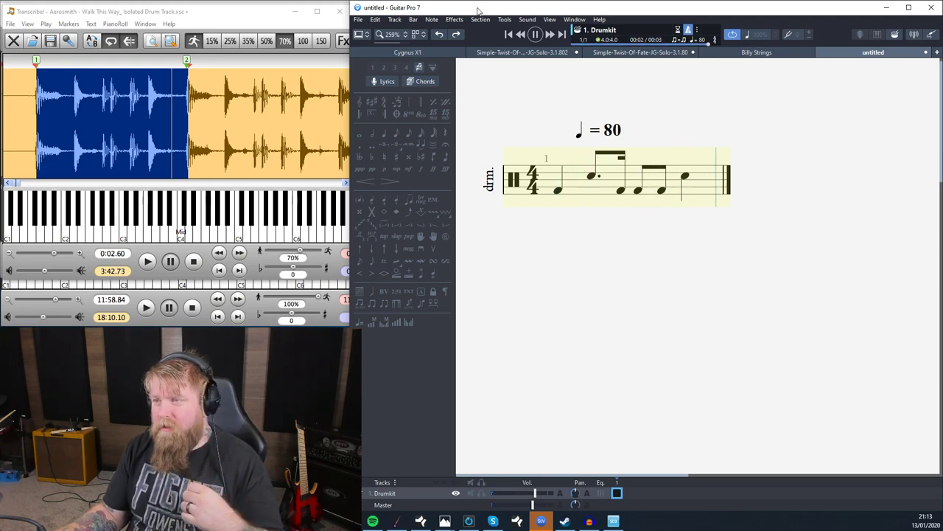
# Show the Inspector and change the drum track's sound to the Rock kit
pyautogui.click(360, 35)
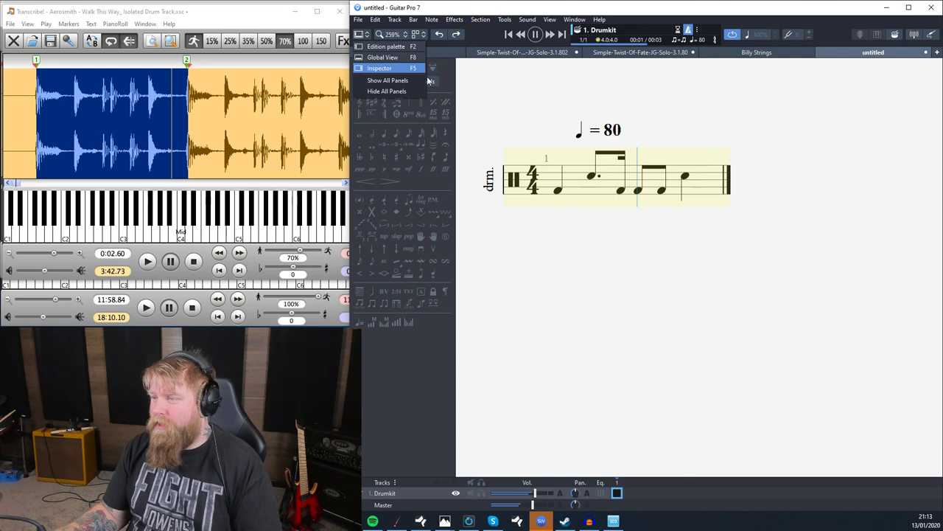
pyautogui.click(379, 69)
pyautogui.click(864, 171)
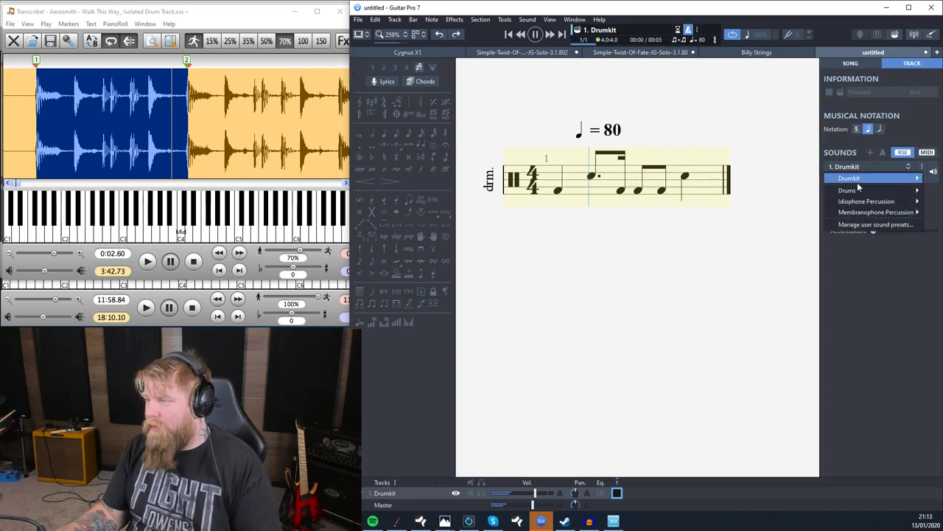
pyautogui.moveTo(855, 190)
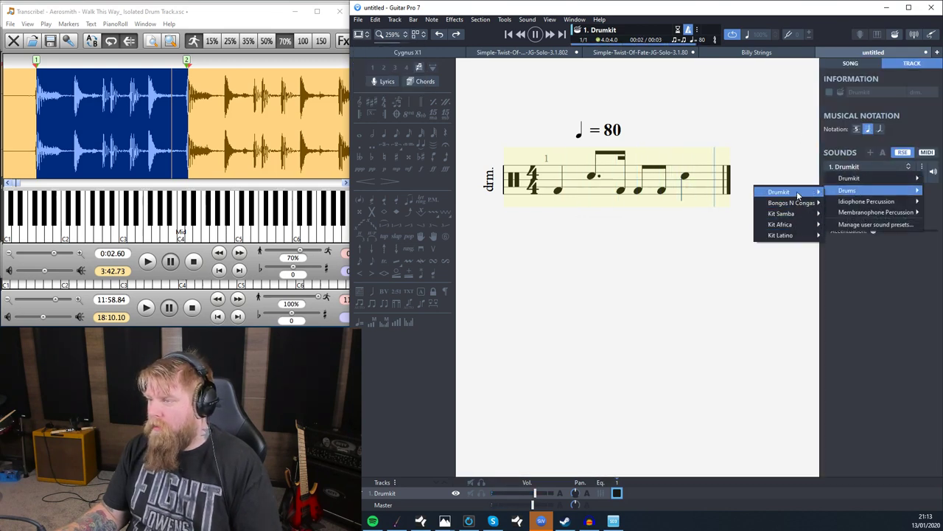
pyautogui.moveTo(781, 191)
pyautogui.click(846, 269)
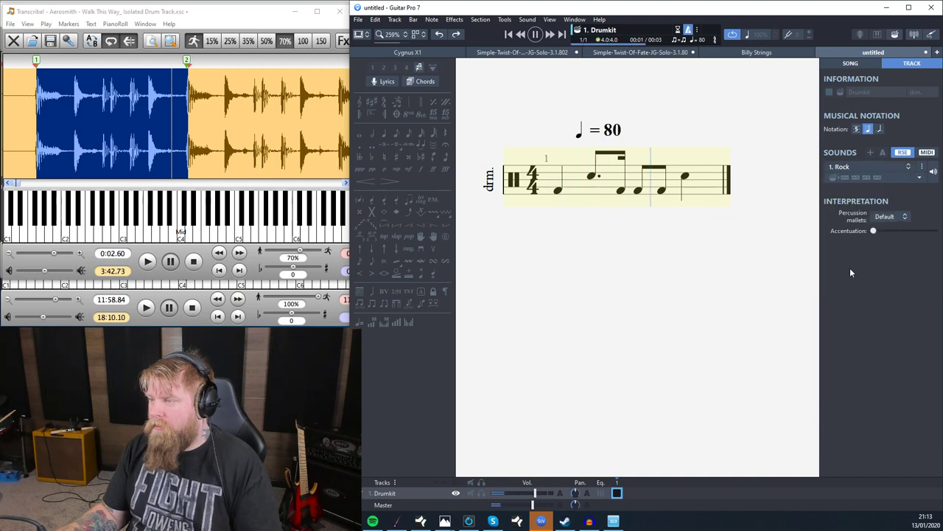
# Audition the looped groove with the Metal drumkit sound
pyautogui.click(856, 166)
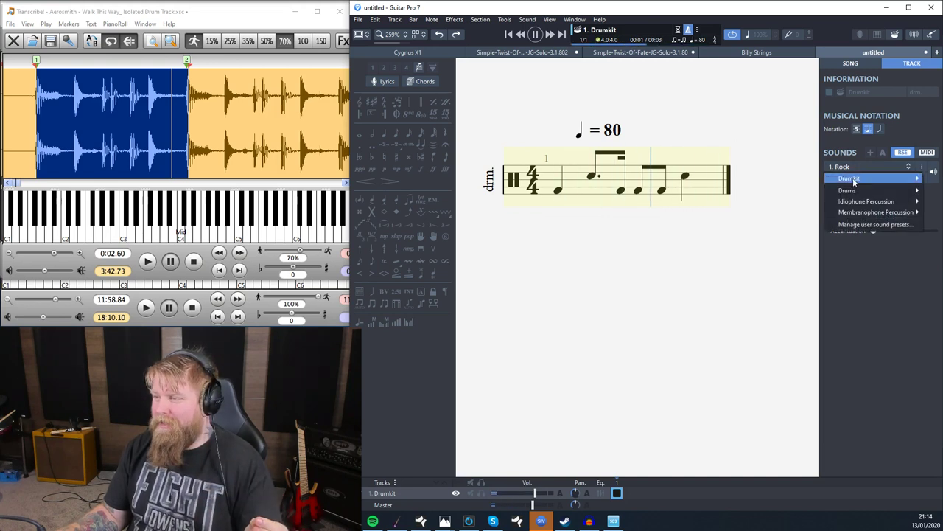
pyautogui.moveTo(852, 178)
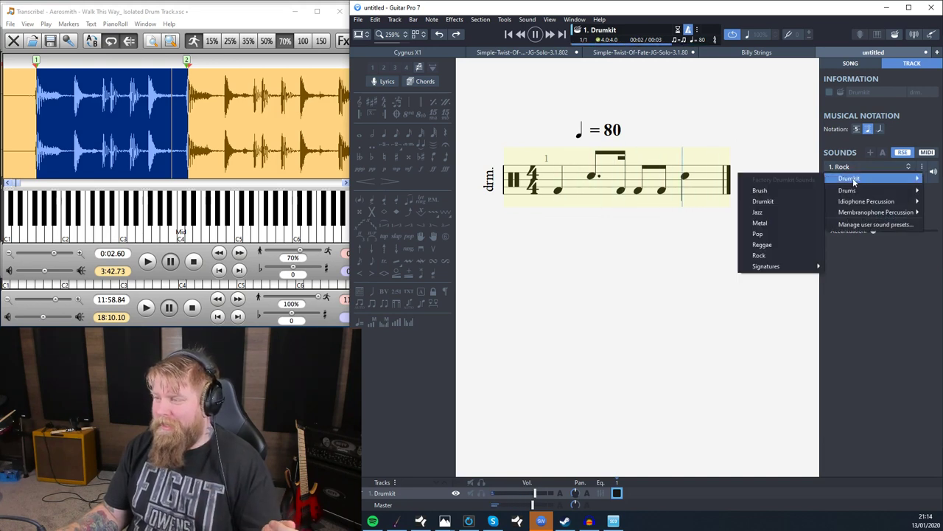
pyautogui.click(767, 223)
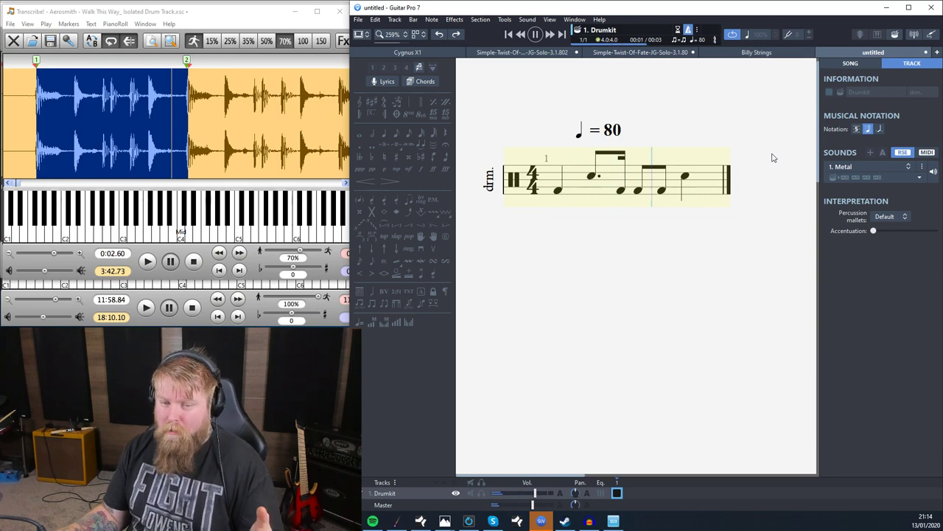
# Audition the looped groove with the Theater signature kit and the Pop kit
pyautogui.click(870, 168)
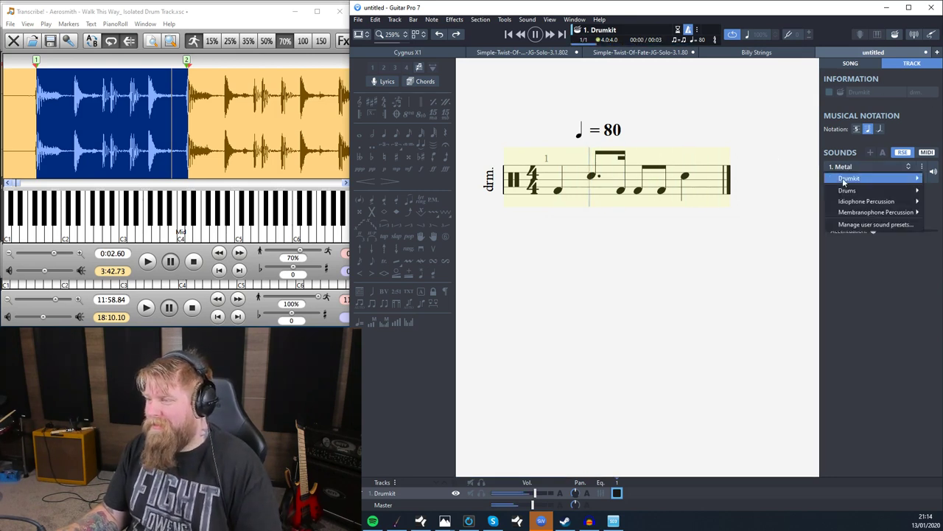
pyautogui.moveTo(847, 190)
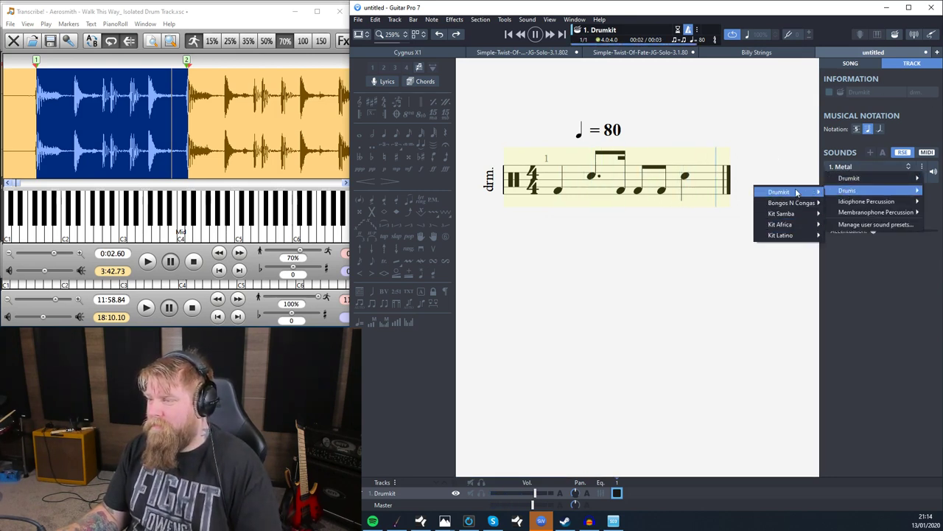
pyautogui.moveTo(796, 193)
pyautogui.moveTo(842, 278)
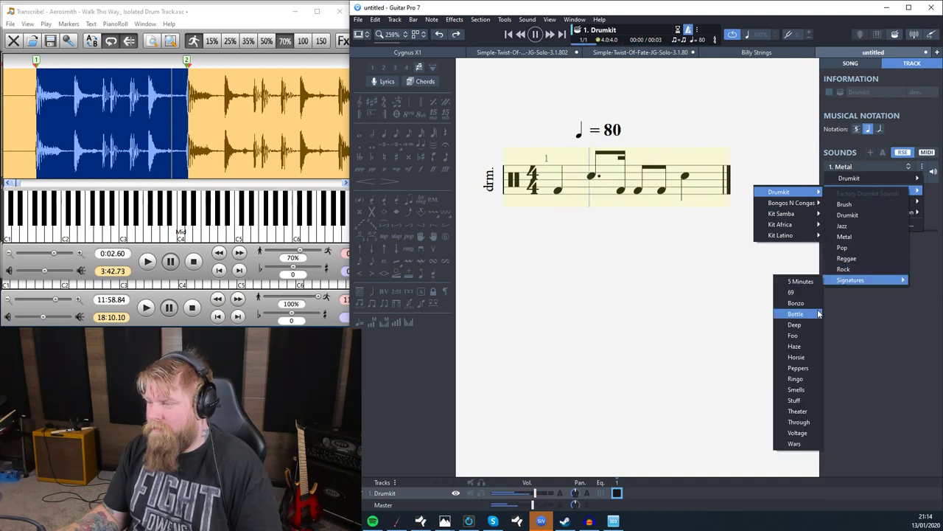
pyautogui.click(800, 412)
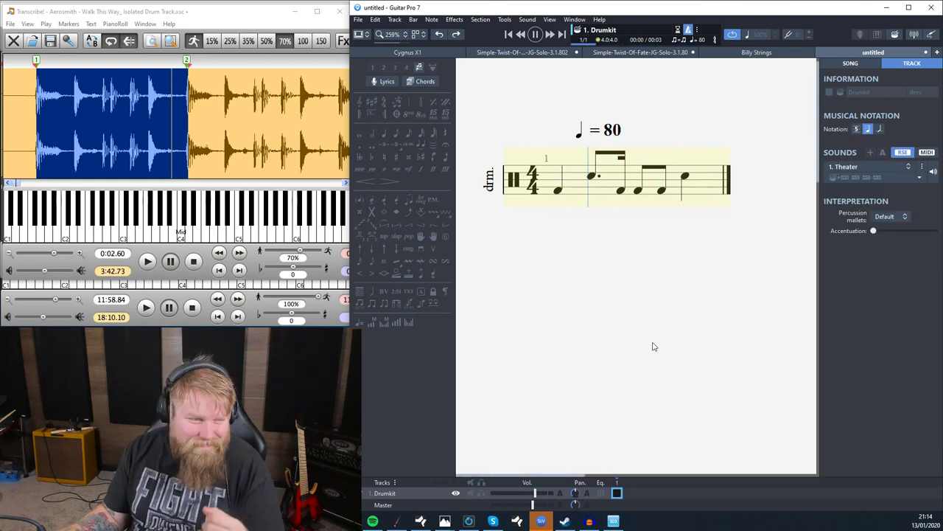
pyautogui.click(866, 168)
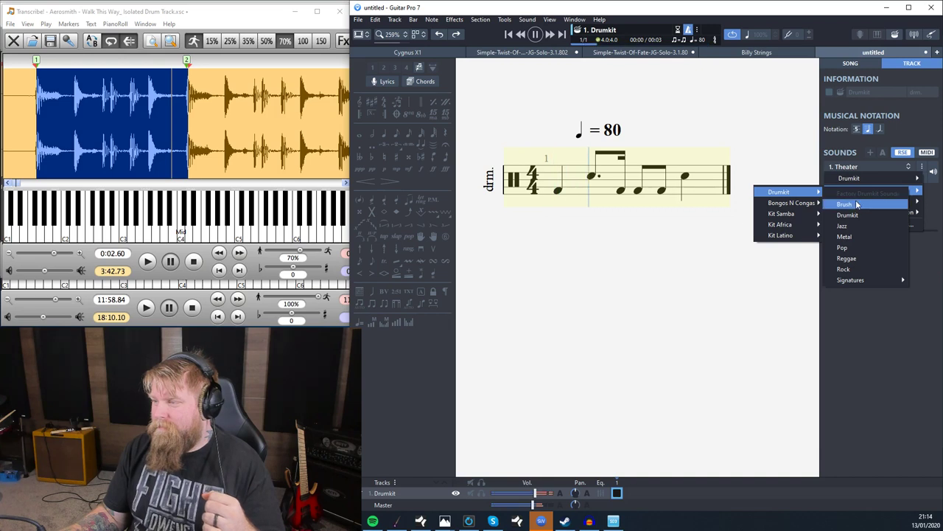
pyautogui.click(853, 248)
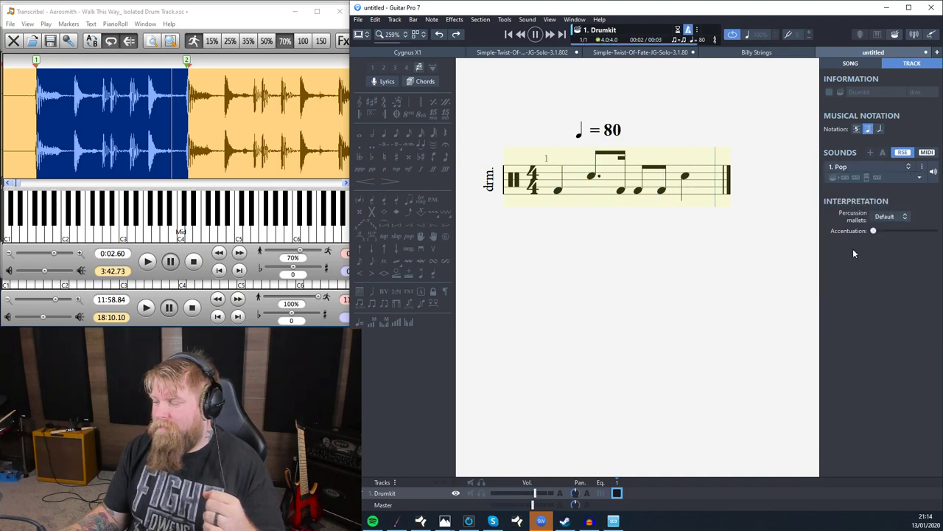
# Set the track's sound to the factory Drumkit preset and stop the looped playback
pyautogui.click(859, 165)
pyautogui.moveTo(859, 178)
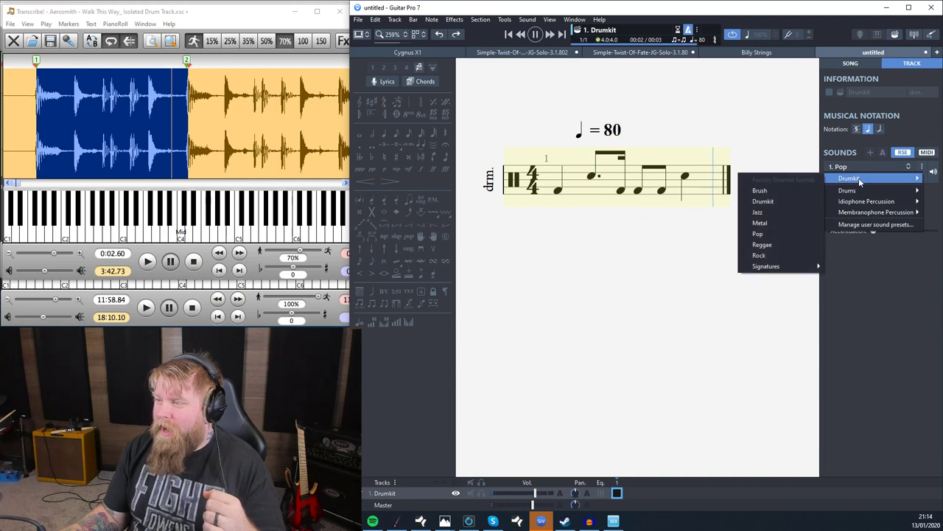
pyautogui.click(782, 199)
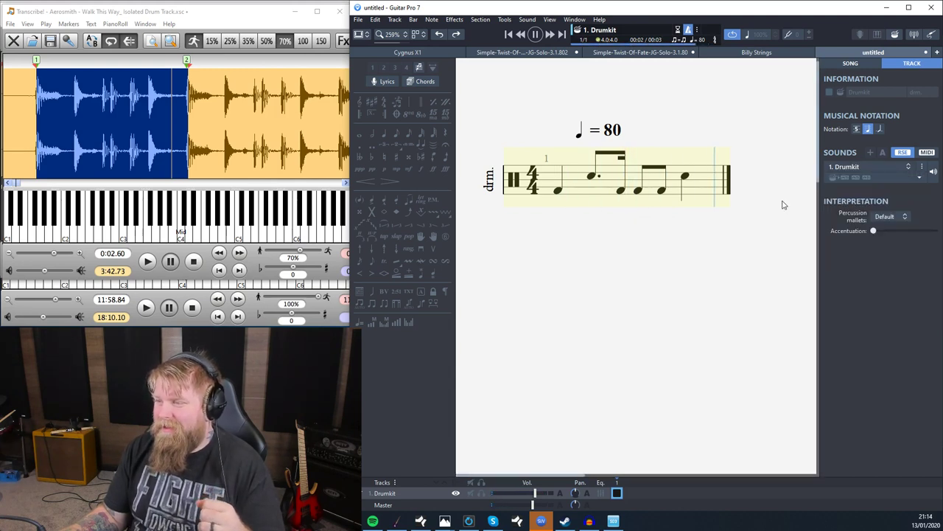
pyautogui.press('space')
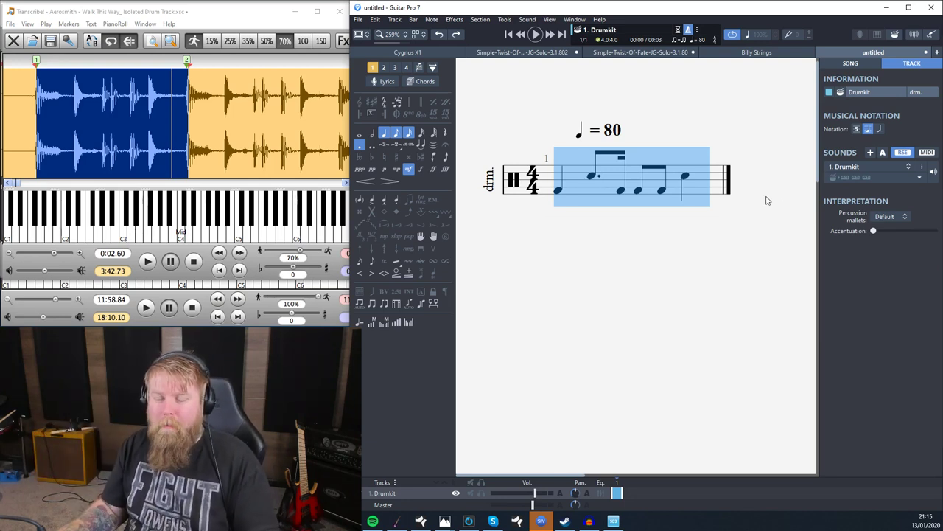
# Switch to Transcribe! and listen to the opening of the track, reselecting the section between markers 1 and 2
pyautogui.click(245, 14)
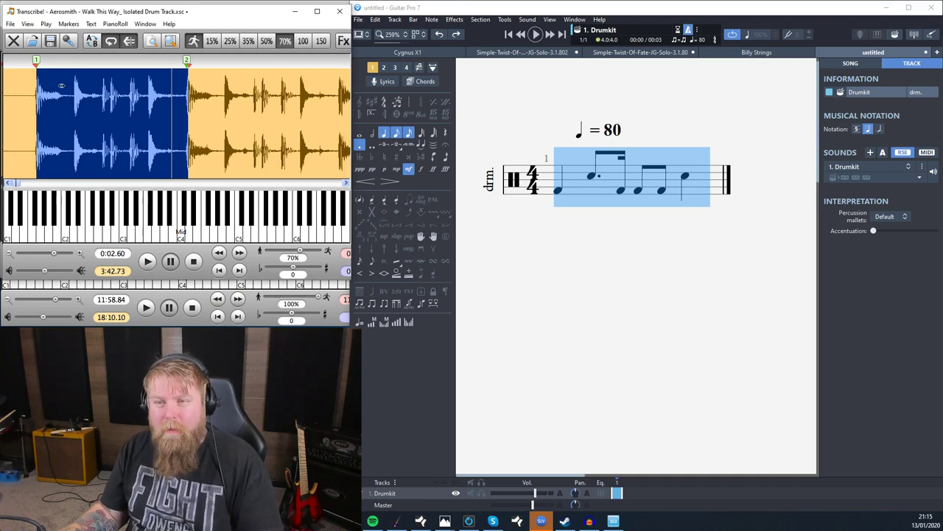
pyautogui.click(17, 131)
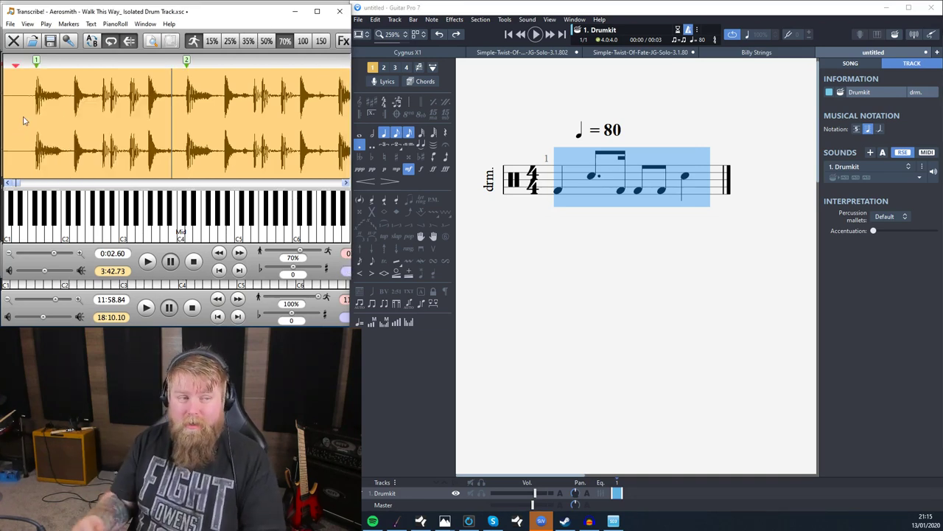
pyautogui.press('space')
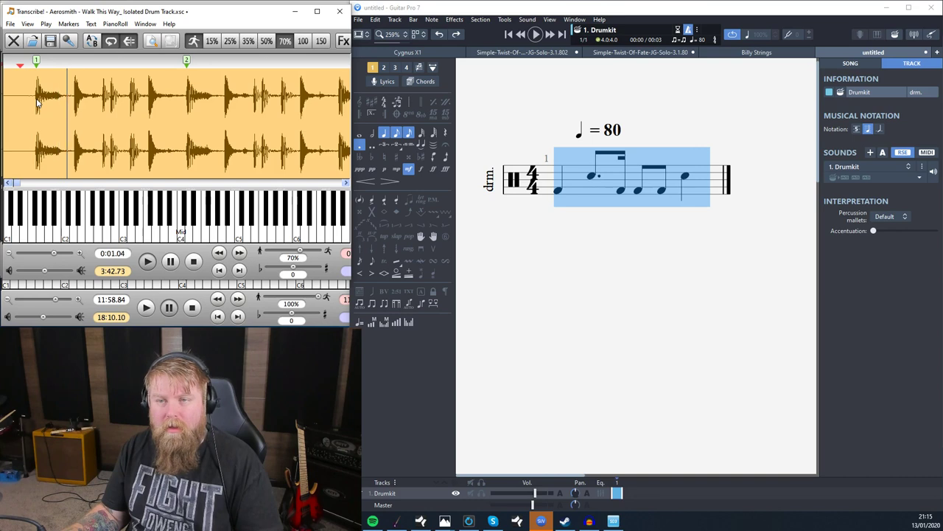
pyautogui.moveTo(37, 103); pyautogui.dragTo(186, 110)
pyautogui.press('space')
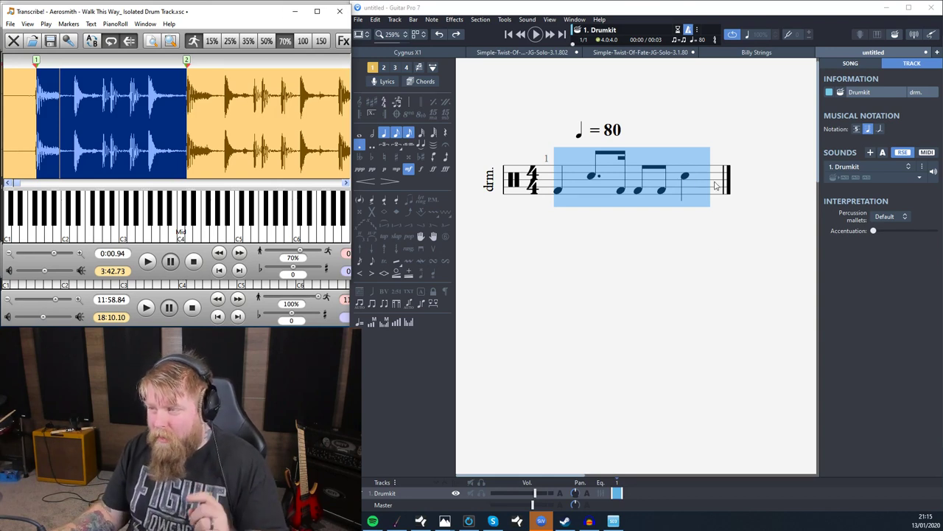
# In Guitar Pro, start a second bar after the last snare note and show the Virtual Drumkit
pyautogui.click(685, 176)
pyautogui.press('3')
pyautogui.press('8')
pyautogui.press('Right')
pyautogui.press('Up')
pyautogui.press('Up')
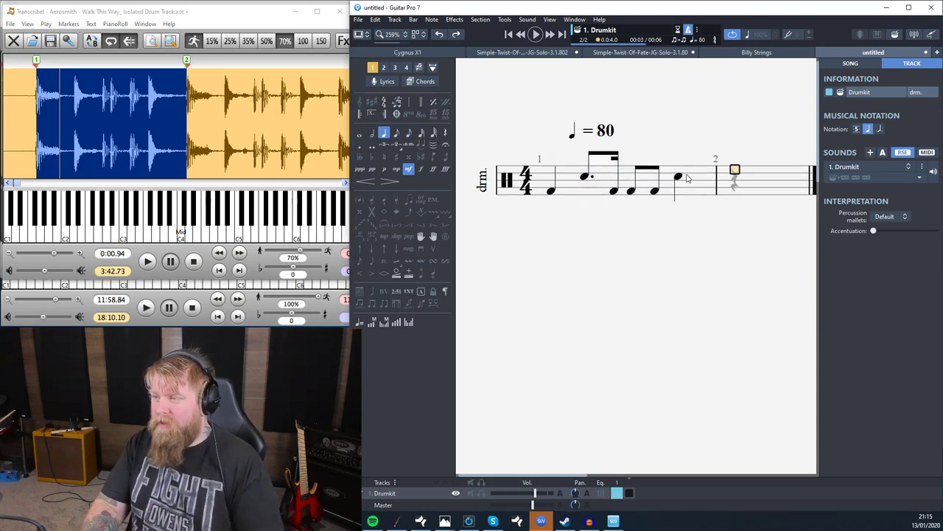
pyautogui.click(898, 36)
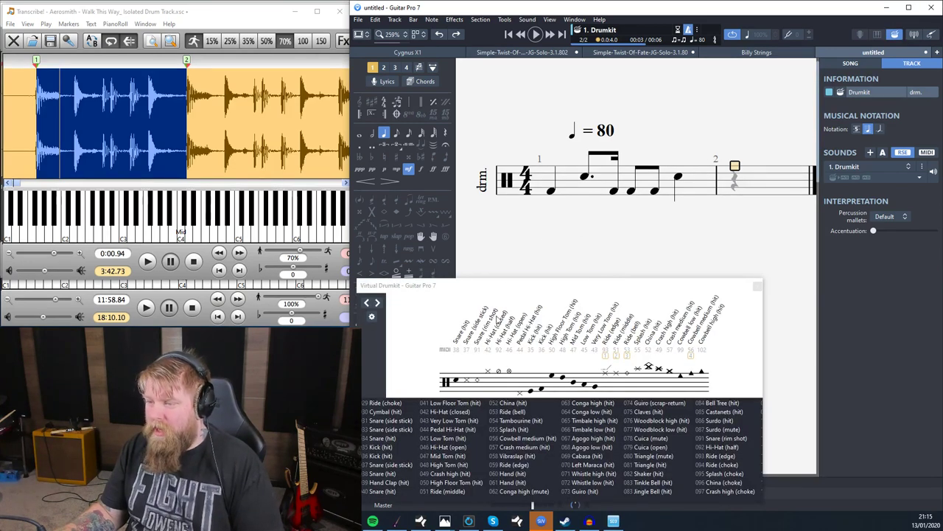
# Enter a half-open hi-hat on the first beat of bar 2 as an eighth note
pyautogui.click(509, 373)
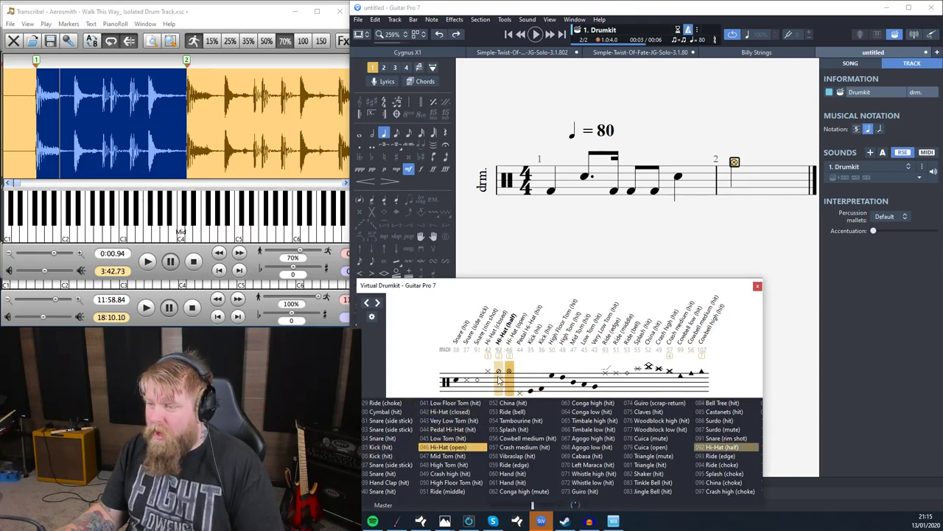
pyautogui.click(499, 377)
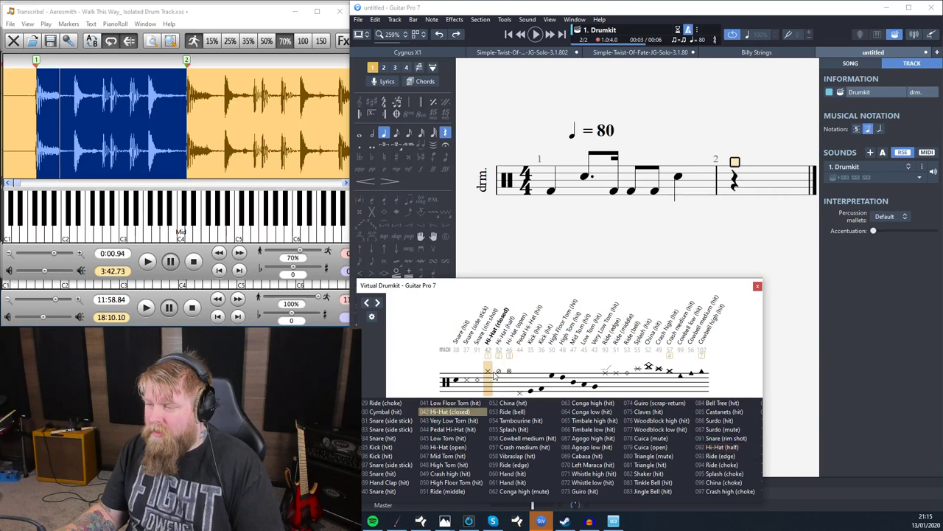
pyautogui.click(734, 163)
pyautogui.press('-')
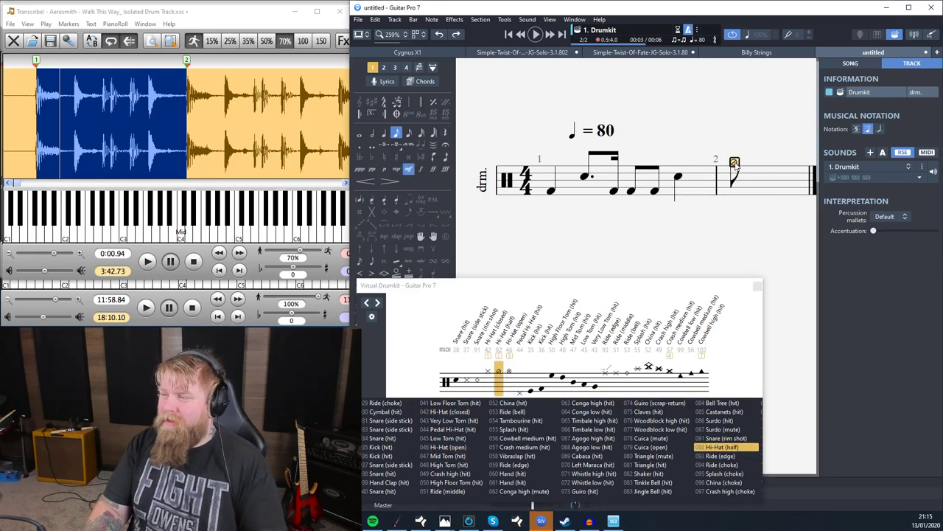
# Fill the rest of bar 2 with seven closed hi-hat eighth notes (42)
pyautogui.press('Right')
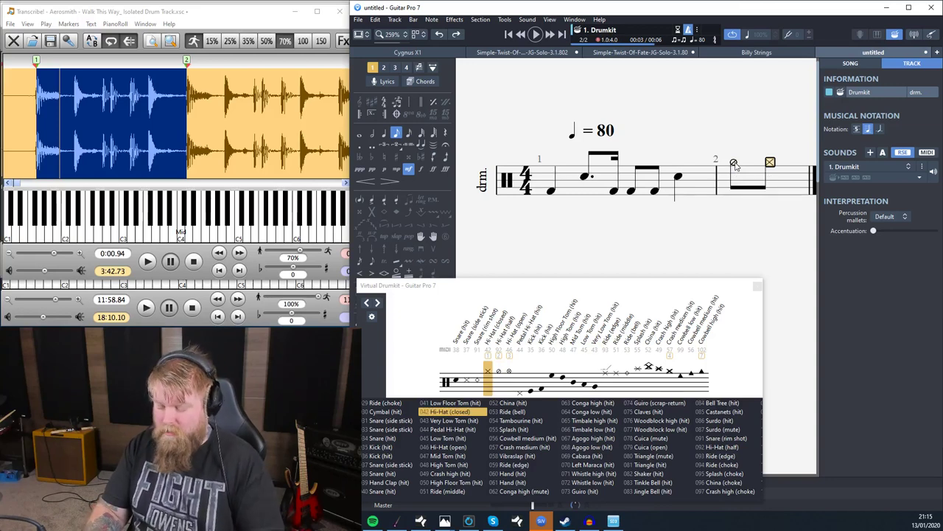
pyautogui.press('4')
pyautogui.press('2')
pyautogui.press('Right')
pyautogui.press('4')
pyautogui.press('2')
pyautogui.press('Right')
pyautogui.press('4')
pyautogui.press('2')
pyautogui.press('Right')
pyautogui.press('4')
pyautogui.press('2')
pyautogui.press('Right')
pyautogui.press('4')
pyautogui.press('2')
pyautogui.press('Right')
pyautogui.press('4')
pyautogui.press('2')
pyautogui.press('Right')
pyautogui.press('4')
pyautogui.press('2')
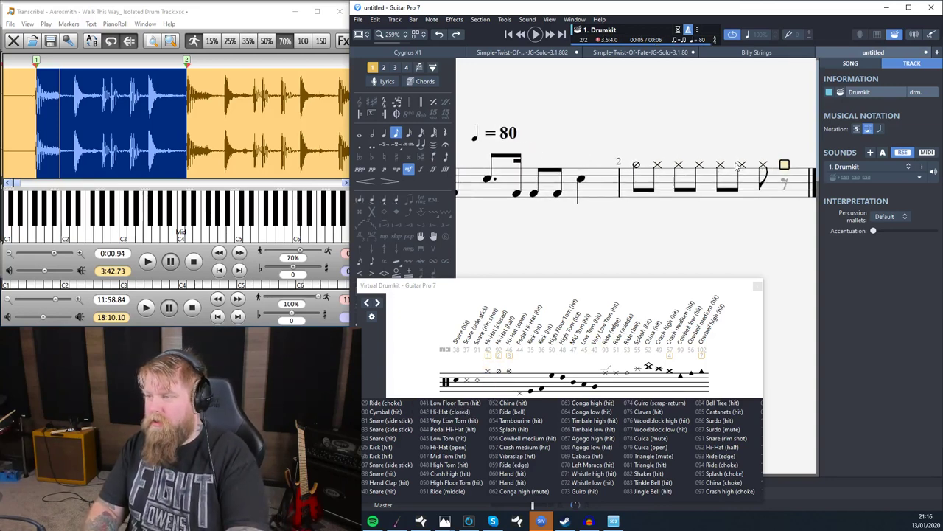
# Close the Virtual Drumkit and hide the Inspector
pyautogui.click(757, 285)
pyautogui.click(359, 34)
pyautogui.click(381, 68)
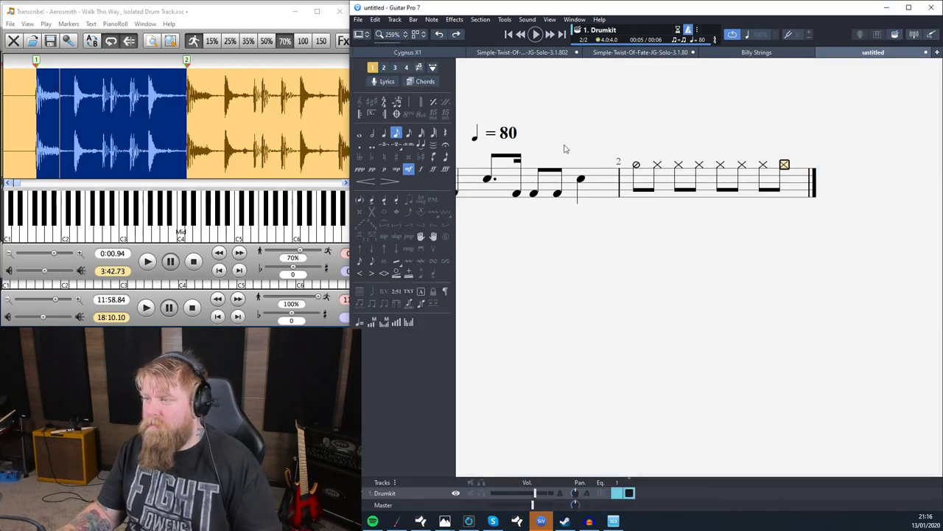
# Copy the kick and snare pattern of bar 1 into voice 2 of bar 2, beneath the hi-hats
pyautogui.click(698, 189)
pyautogui.moveTo(693, 168); pyautogui.dragTo(847, 179)
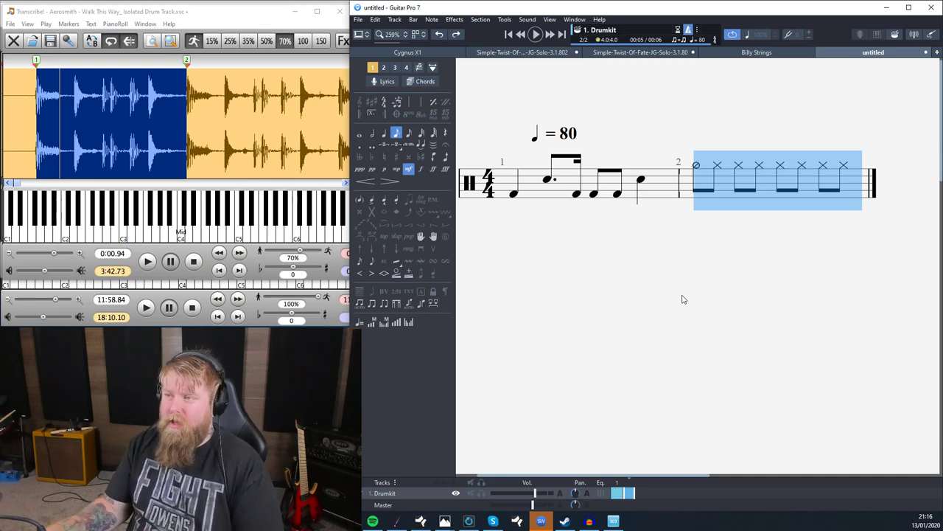
pyautogui.moveTo(513, 193); pyautogui.dragTo(639, 196)
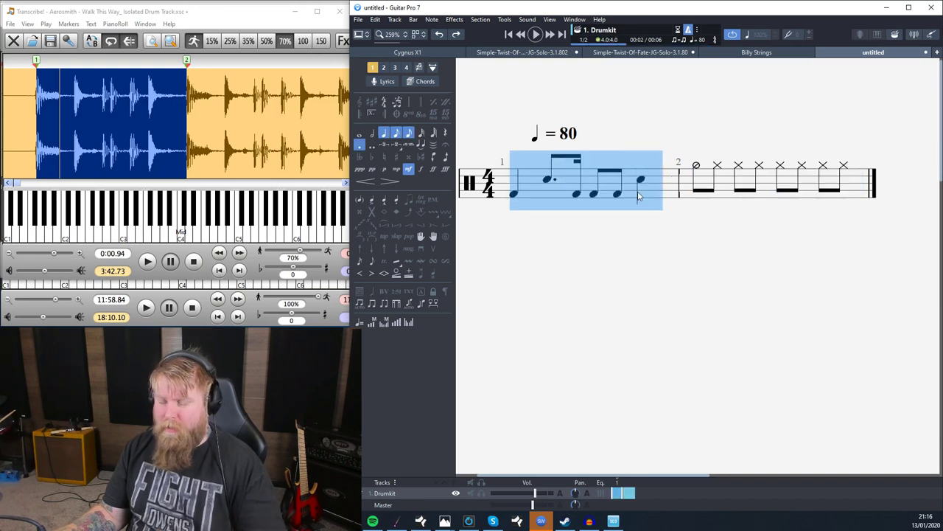
pyautogui.click(383, 67)
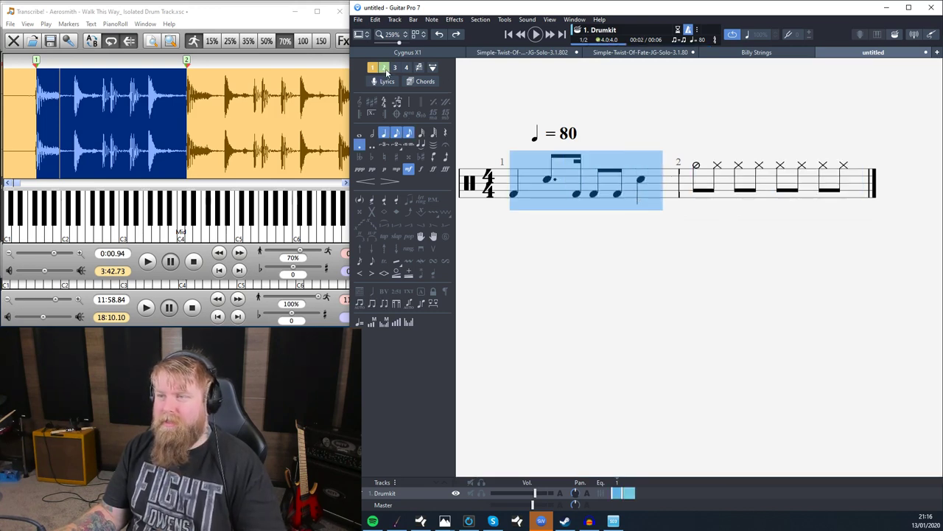
pyautogui.click(691, 196)
pyautogui.hotkey('ctrl', 'v')
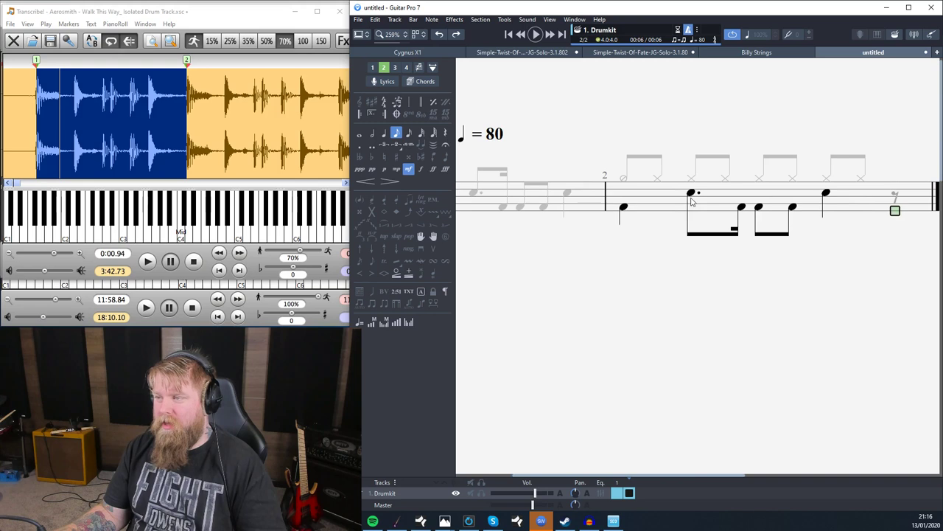
# Show all voices in multivoice mode and play back the combined groove in bar 2
pyautogui.click(419, 67)
pyautogui.click(649, 215)
pyautogui.keyDown('shift'); pyautogui.click(870, 227); pyautogui.keyUp('shift')
pyautogui.press('space')
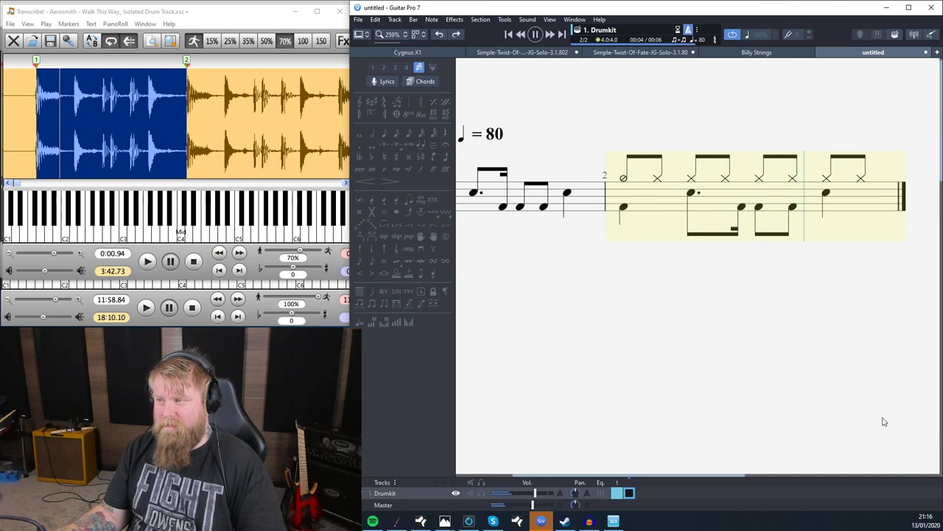
# Change the first hi-hat of bar 2 to open and play back the score from bar 1
pyautogui.click(622, 179)
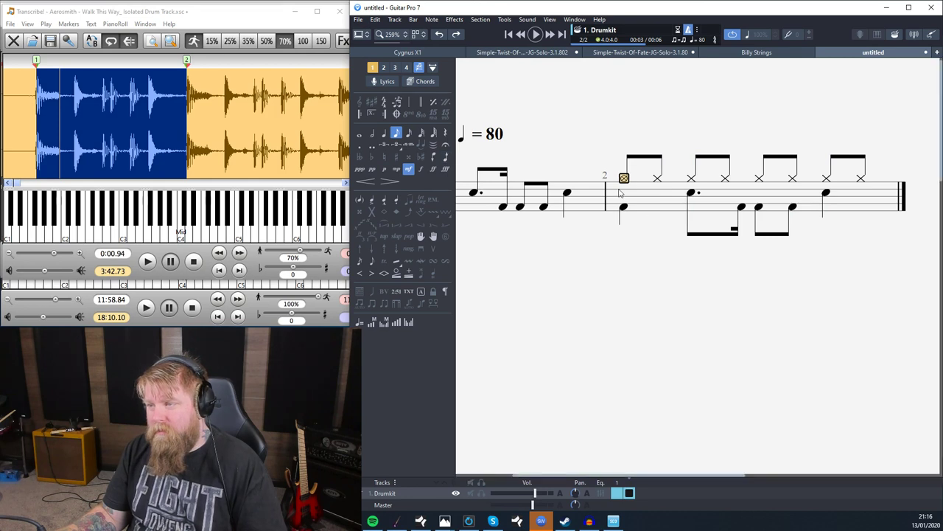
pyautogui.press('space')
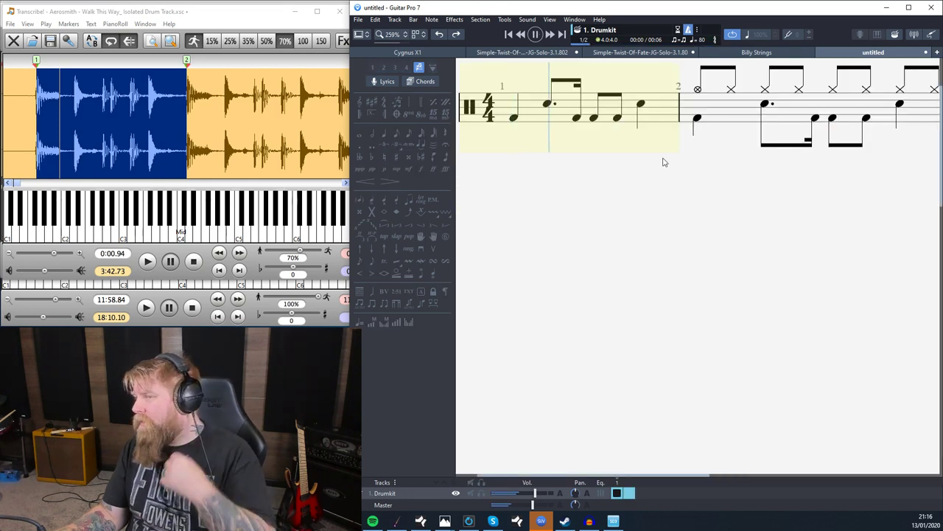
pyautogui.press('space')
# Delete the original kick-and-snare bar, leaving only the bar with the combined groove
pyautogui.click(545, 213)
pyautogui.click(514, 214)
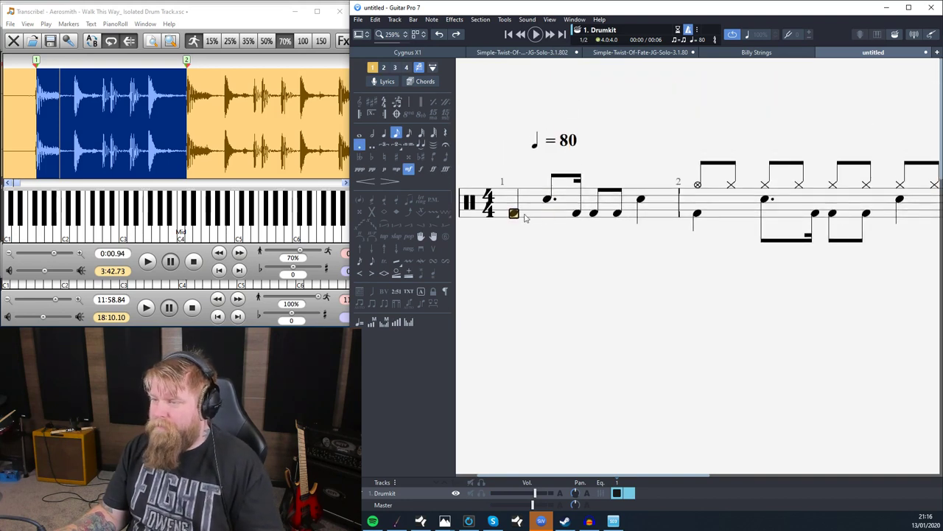
pyautogui.hotkey('ctrl', 'Delete')
pyautogui.moveTo(514, 212); pyautogui.dragTo(763, 222)
pyautogui.click(545, 185)
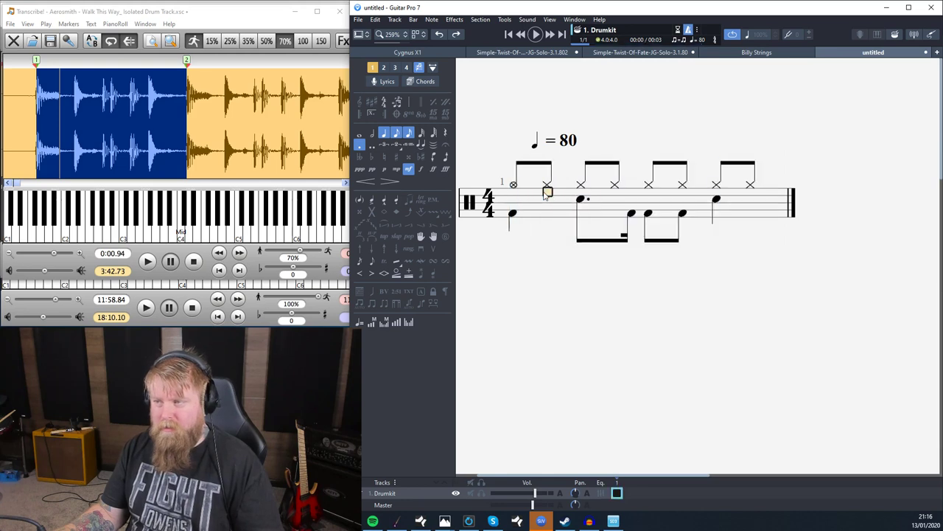
# Beam the hi-hat eighth notes in two groups of four and turn multivoice display back on
pyautogui.moveTo(545, 185); pyautogui.dragTo(575, 189)
pyautogui.click(369, 322)
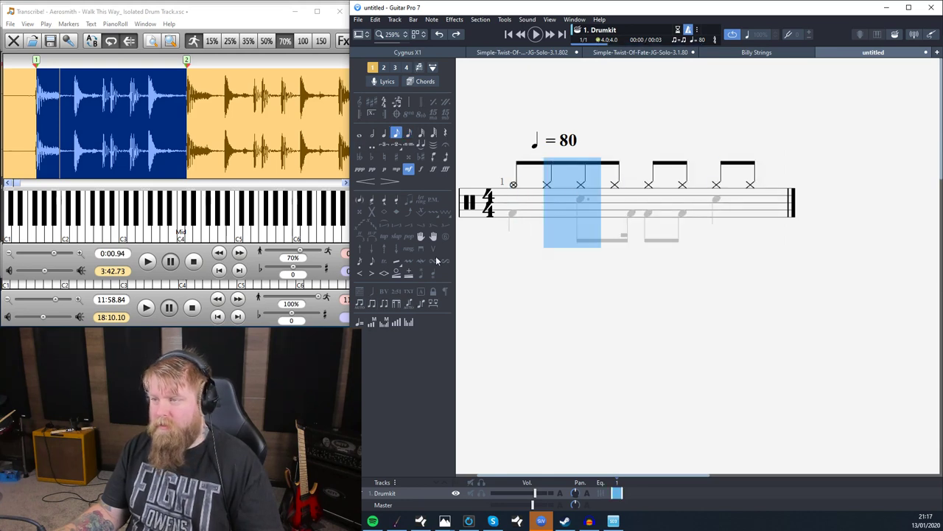
pyautogui.moveTo(677, 194); pyautogui.dragTo(706, 188)
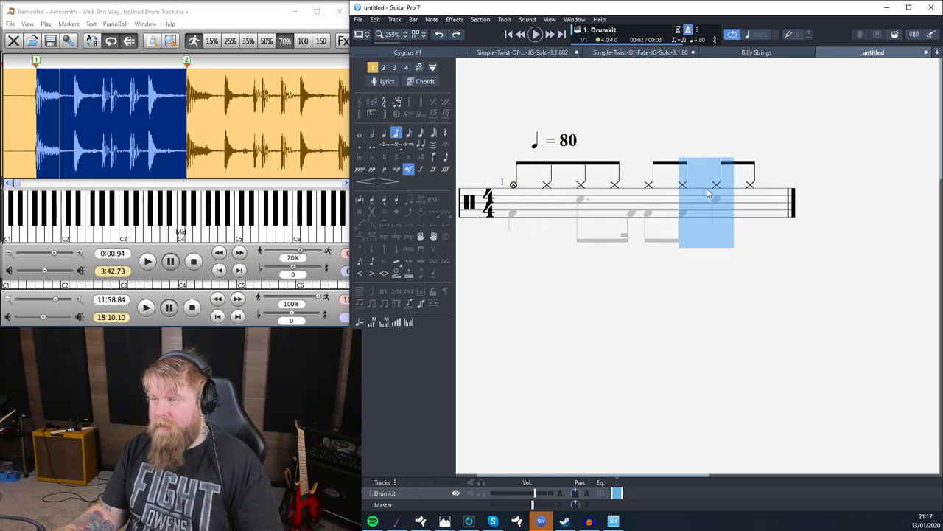
pyautogui.click(369, 304)
pyautogui.click(525, 215)
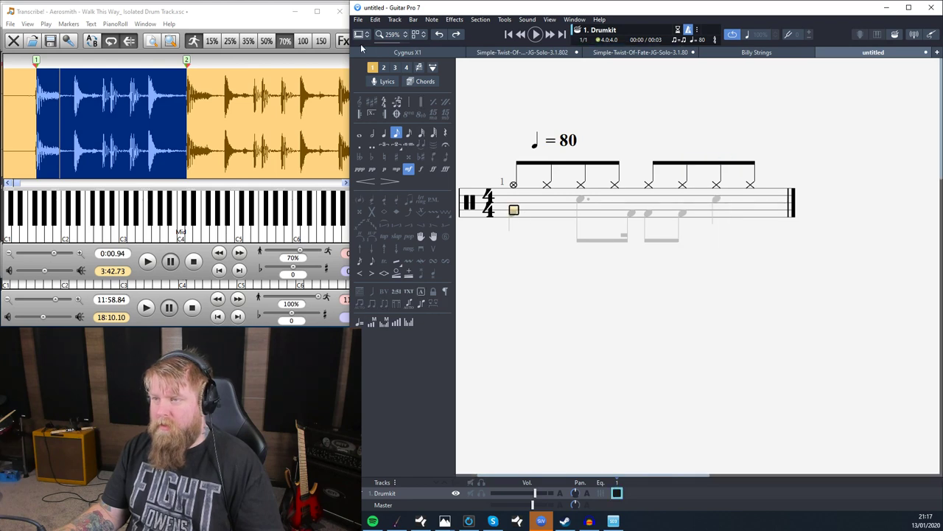
pyautogui.click(419, 68)
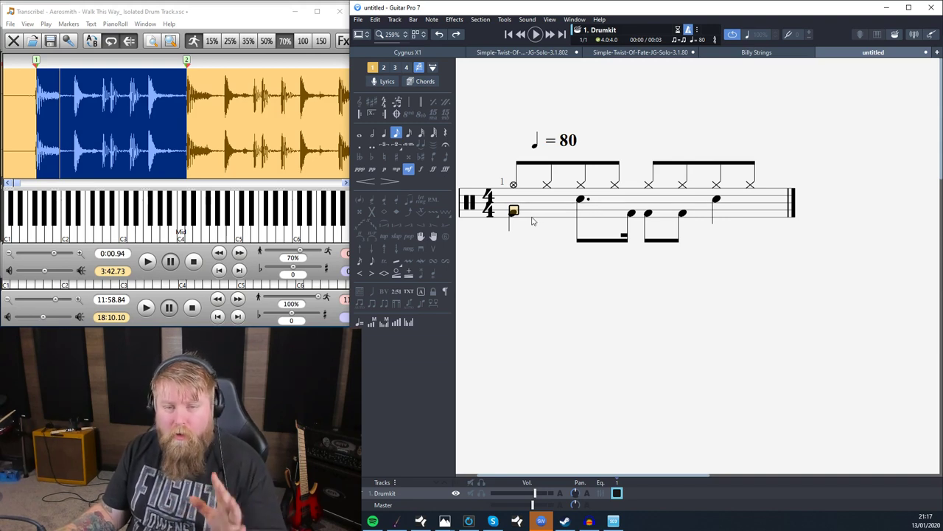
# Copy the voice 1 hi-hat pattern from bar 1 into a new bar 2
pyautogui.click(383, 67)
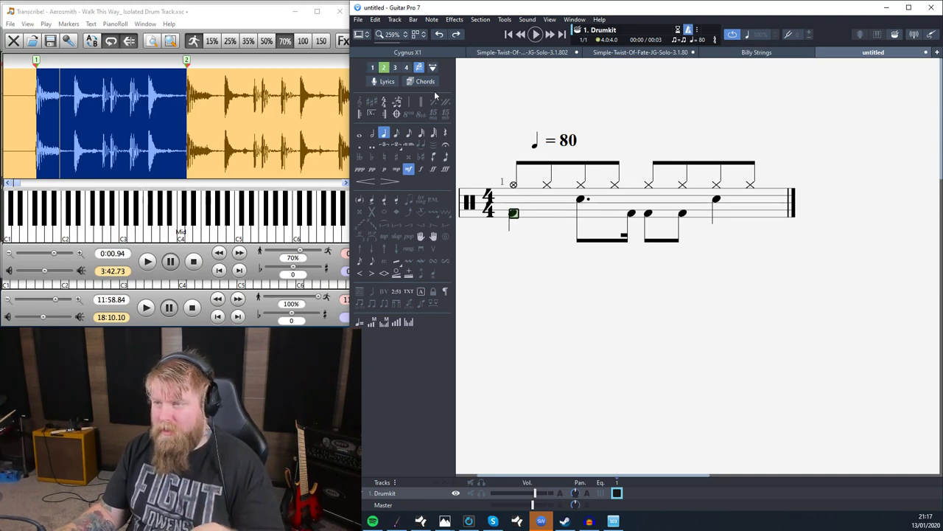
pyautogui.click(372, 67)
pyautogui.moveTo(514, 190); pyautogui.dragTo(741, 199)
pyautogui.click(752, 195)
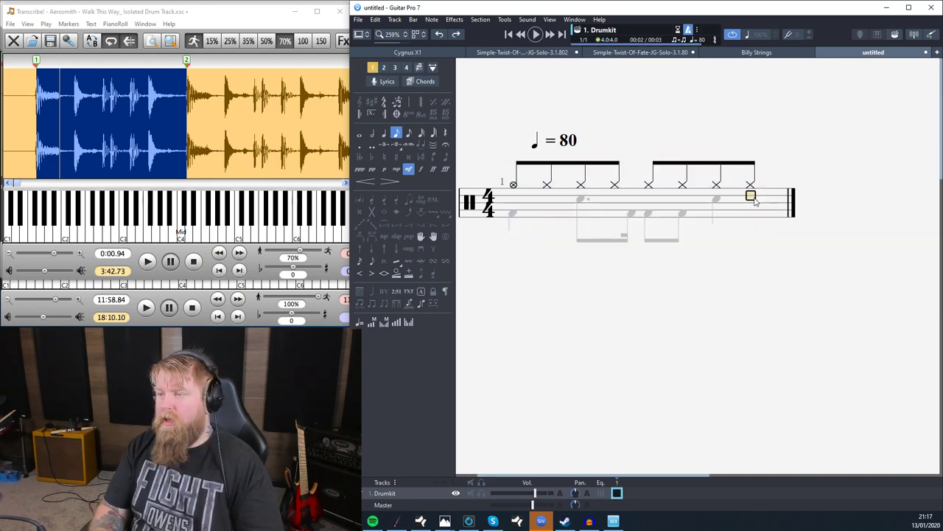
pyautogui.press('Right')
pyautogui.hotkey('ctrl', 'v')
# Add a kick (36) under the open hi-hat on the first beat of bar 2 in voice 1
pyautogui.click(726, 214)
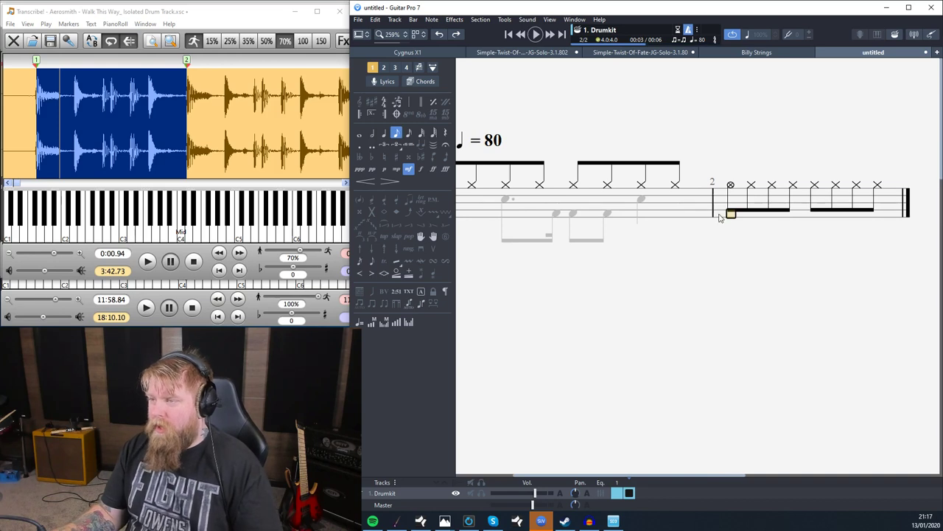
pyautogui.keyDown('ctrl'); pyautogui.scroll(-2, 540, 203); pyautogui.keyUp('ctrl')
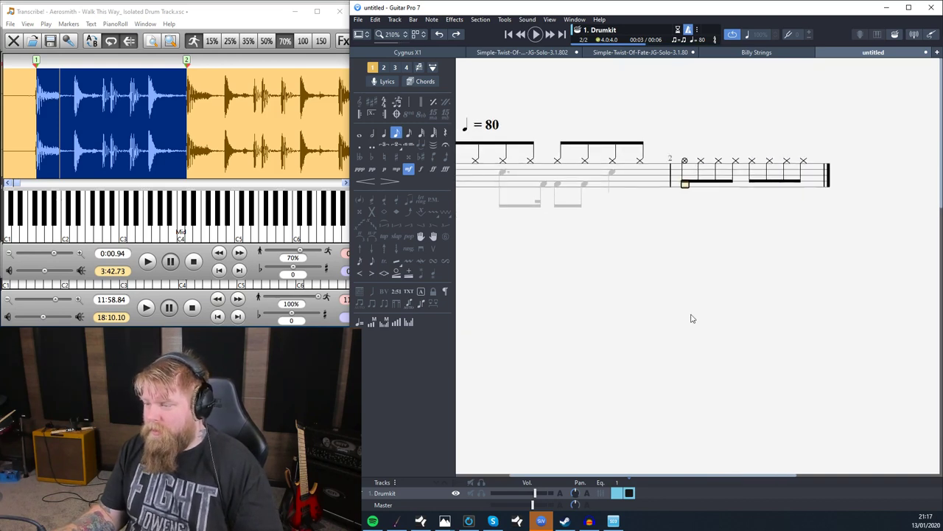
pyautogui.moveTo(694, 474); pyautogui.dragTo(638, 473)
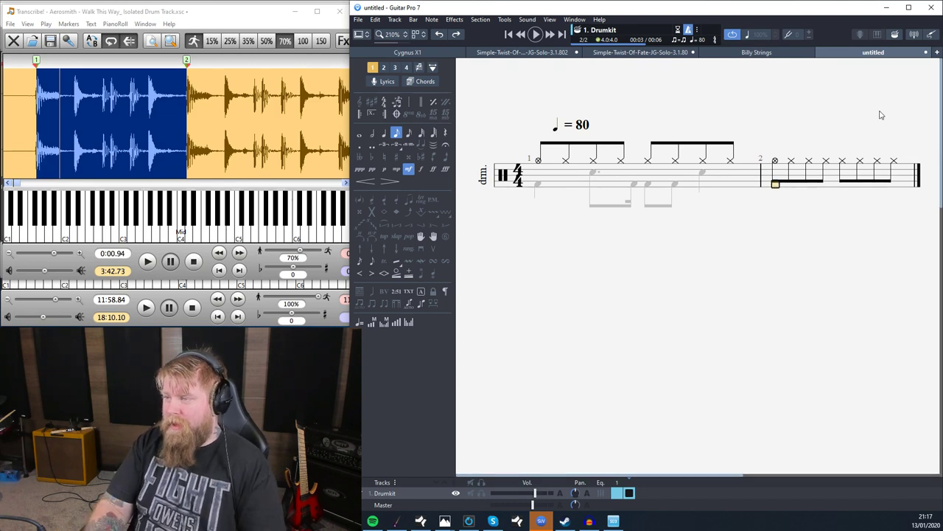
pyautogui.press('3')
pyautogui.press('6')
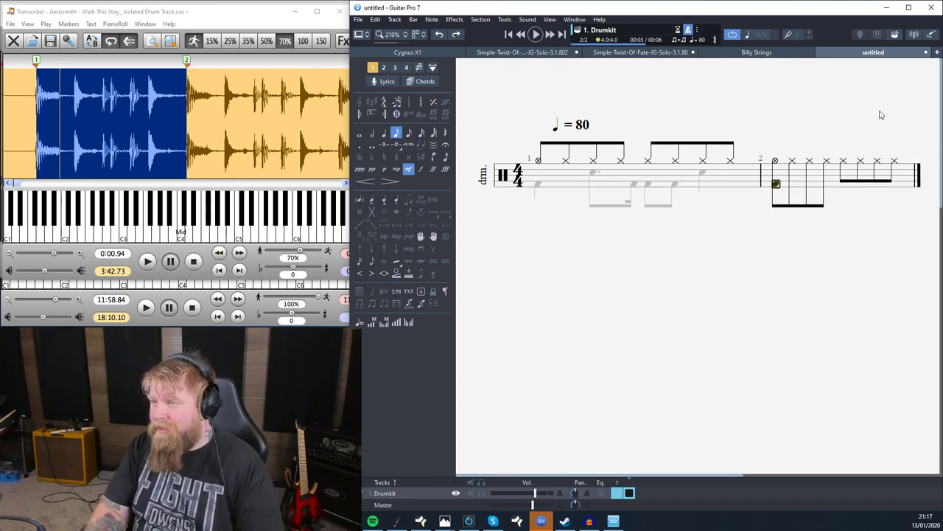
# Add a snare (38) under the third hi-hat of bar 2 and make it a dotted eighth note
pyautogui.press('Right')
pyautogui.press('Right')
pyautogui.press('Up')
pyautogui.press('3')
pyautogui.press('8')
pyautogui.press('.')
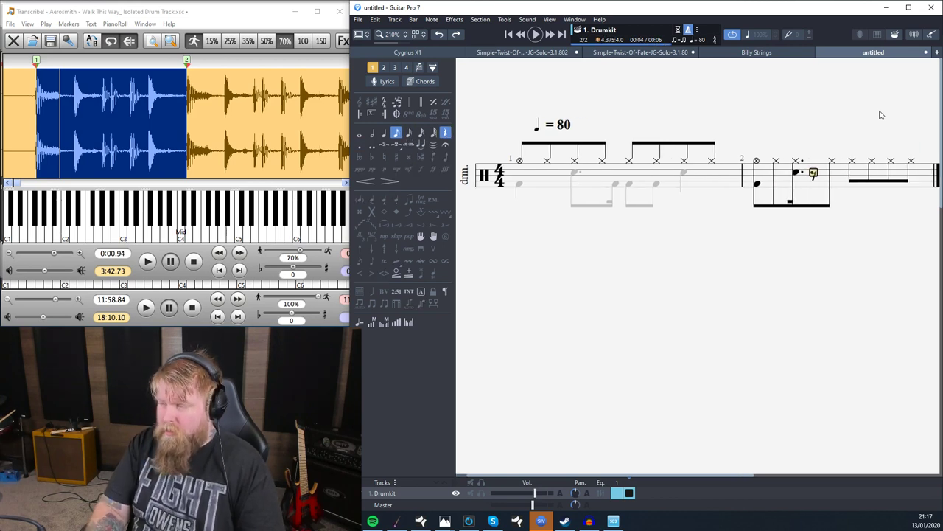
# Add a sixteenth-note kick (36) after the dotted snare in bar 2
pyautogui.press('3')
pyautogui.press('6')
pyautogui.press('.')
pyautogui.press('KP_Subtract')
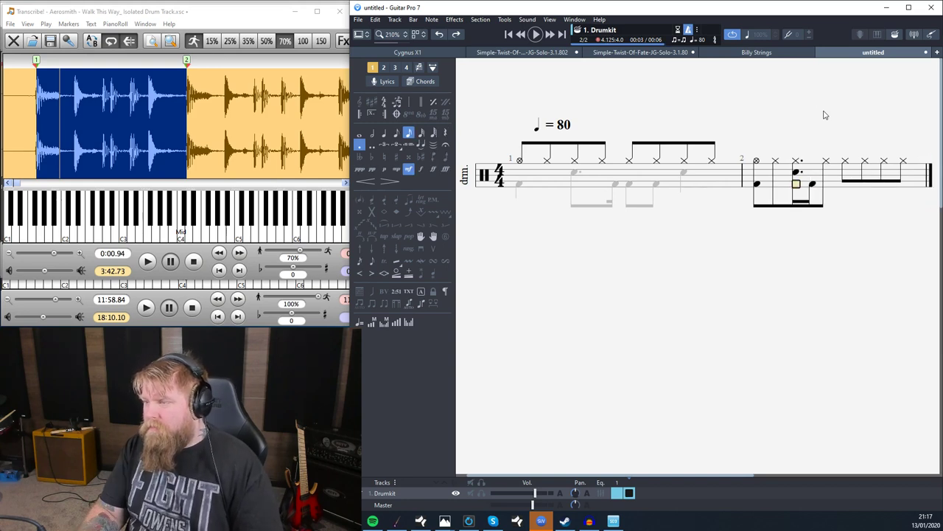
# Break the beam between the second hi-hat and the dotted snare in bar 2
pyautogui.press('Left')
pyautogui.press('Left')
pyautogui.hotkey('shift', 'Right')
pyautogui.hotkey('shift', 'Right')
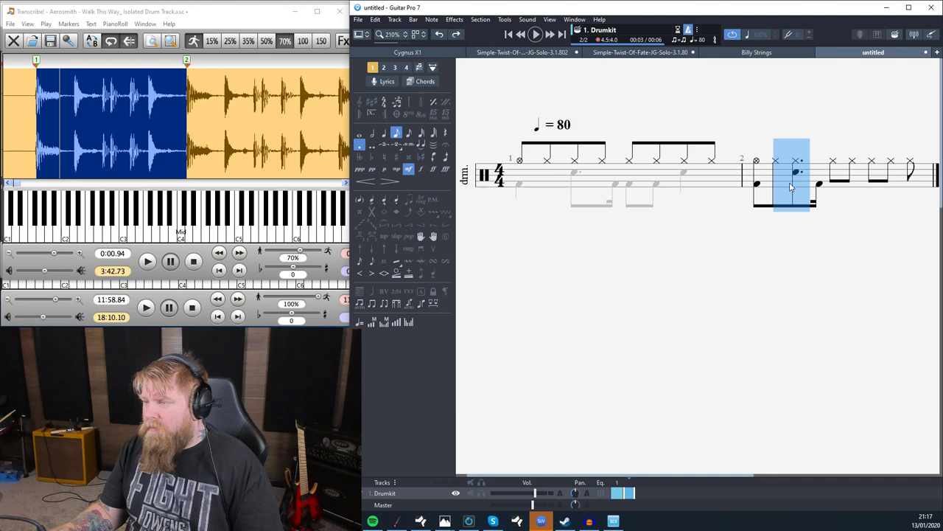
pyautogui.click(839, 186)
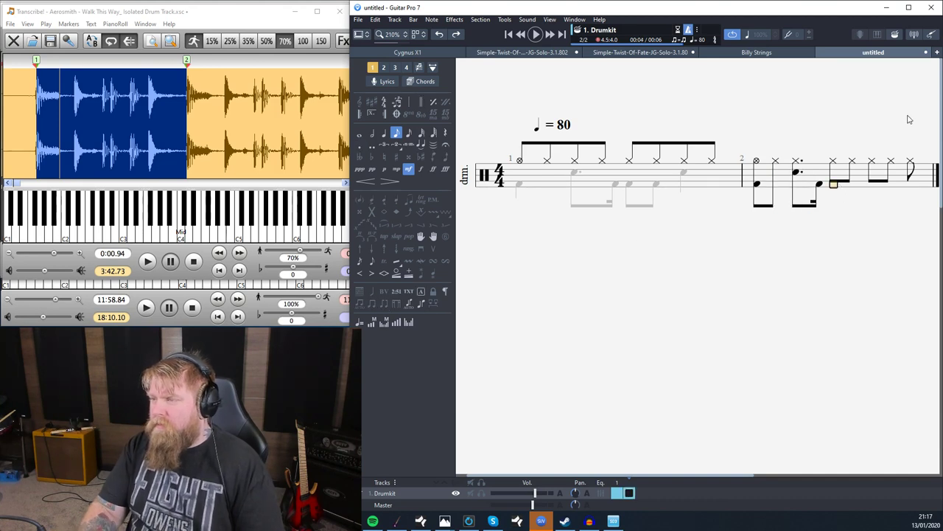
# Delete the sixteenth-note kick that follows the dotted snare in bar 2
pyautogui.press('Left')
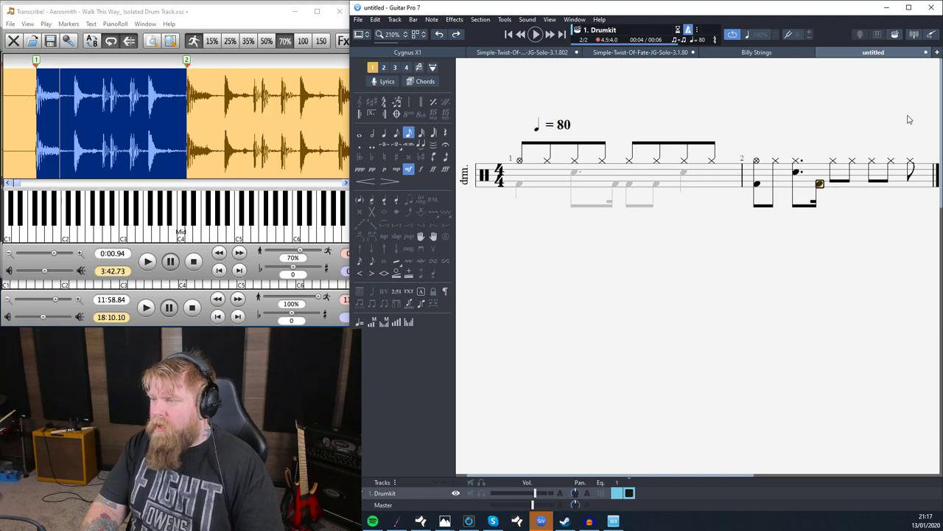
pyautogui.press('Up')
pyautogui.press('Left')
pyautogui.press('Up')
pyautogui.press('Up')
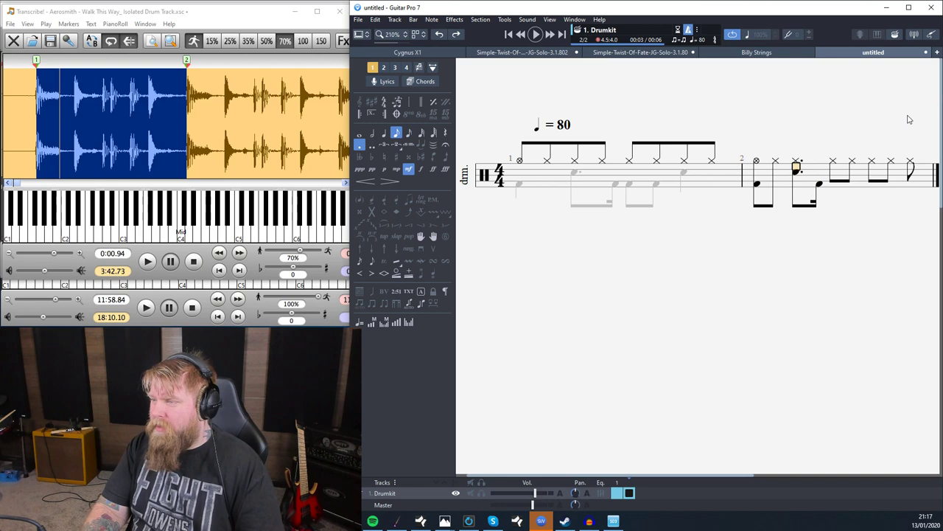
pyautogui.press('Right')
pyautogui.press('Down')
pyautogui.press('Down')
pyautogui.press('Down')
pyautogui.press('Down')
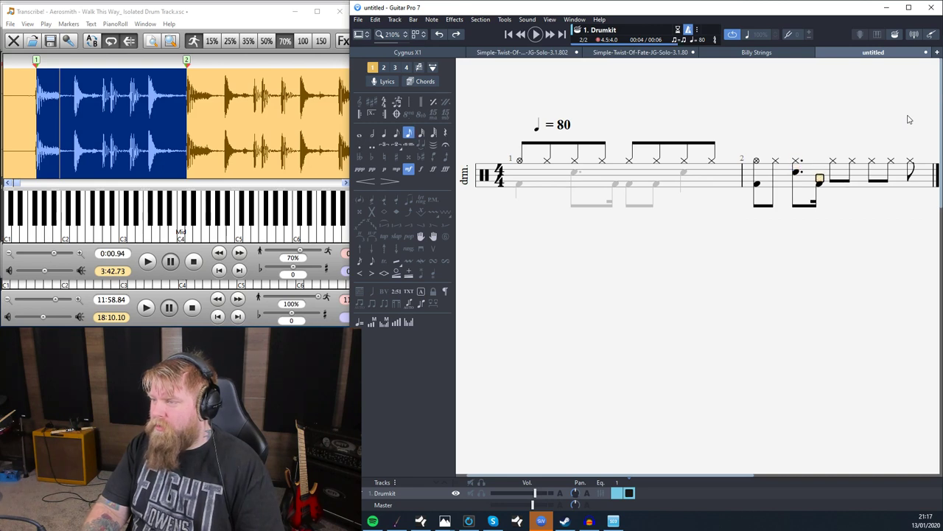
pyautogui.press('Delete')
# Make the bar 2 snare with the third hi-hat a plain eighth note and the fourth hi-hat a sixteenth note
pyautogui.press('Left')
pyautogui.press('Left')
pyautogui.press('Right')
pyautogui.press('KP_Subtract')
pyautogui.press('Right')
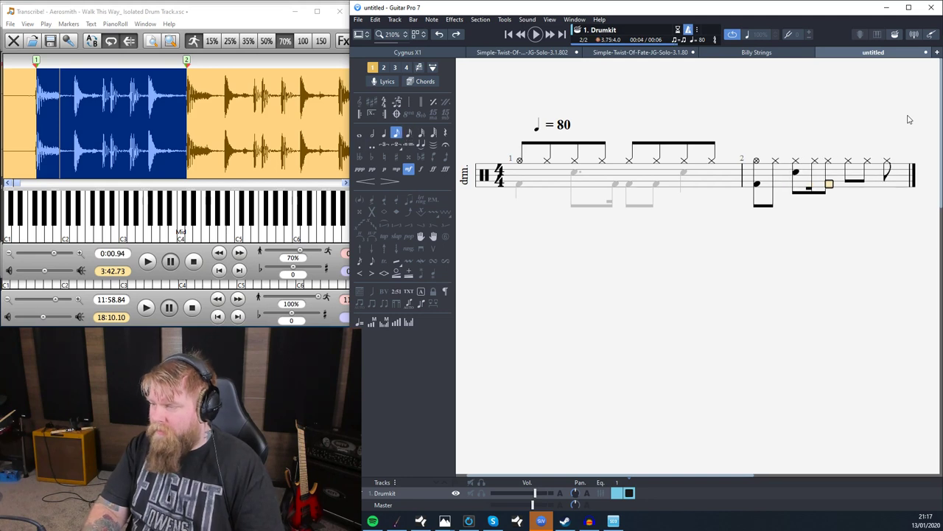
# Insert a sixteenth-note kick after the fourth hi-hat in bar 2
pyautogui.press('r')
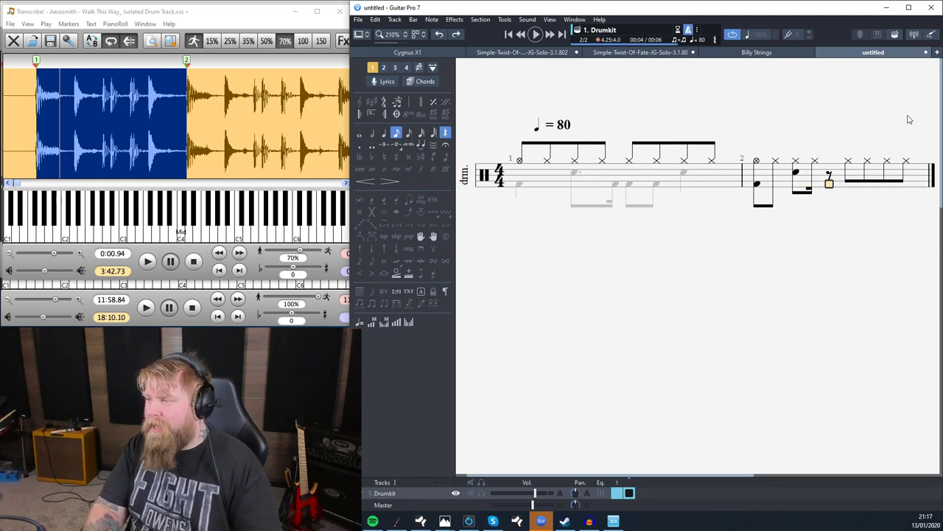
pyautogui.press('r')
pyautogui.press('KP_Subtract')
pyautogui.press('Right')
# Add kicks under the fifth and sixth hi-hats and a snare under the seventh hi-hat in bar 2
pyautogui.press('r')
pyautogui.press('Right')
pyautogui.press('r')
pyautogui.press('Right')
pyautogui.press('Up')
pyautogui.press('Up')
pyautogui.press('Up')
pyautogui.press('Up')
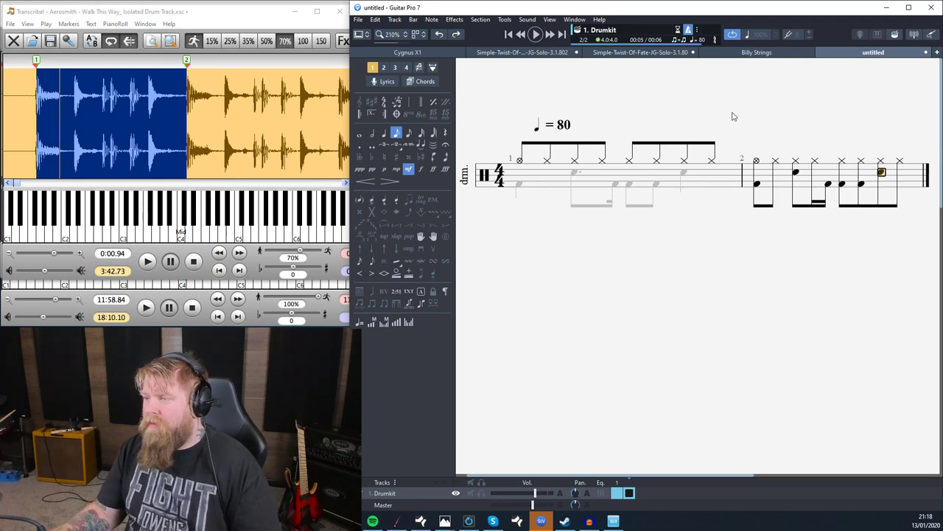
# Turn on multivoice mode to display both voices in black, and highlight bar 1 and bar 2 in turn
pyautogui.click(420, 68)
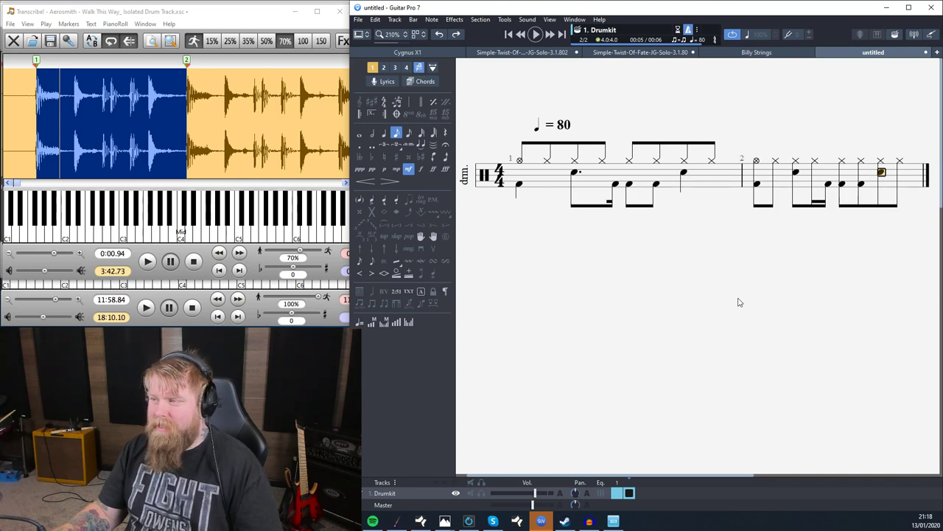
pyautogui.hscroll(-1, 619, 168)
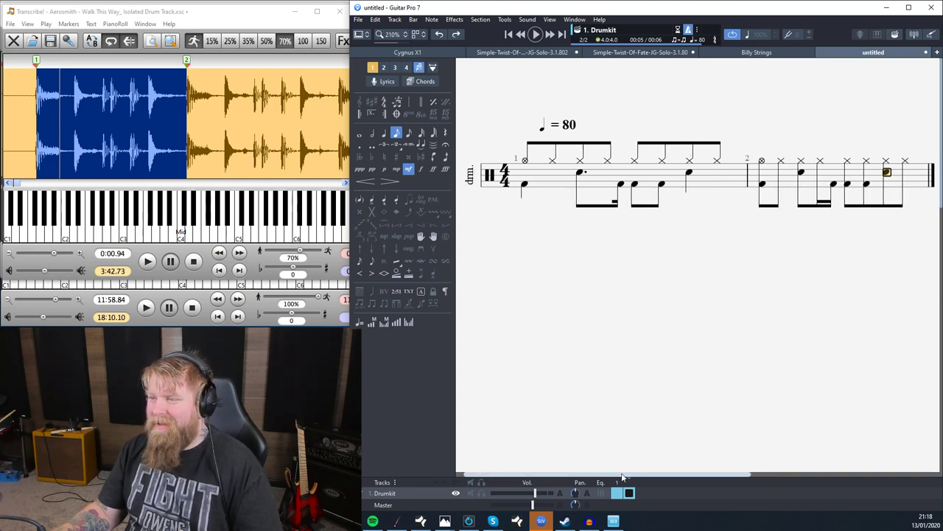
pyautogui.click(661, 186)
pyautogui.moveTo(521, 185); pyautogui.dragTo(727, 177)
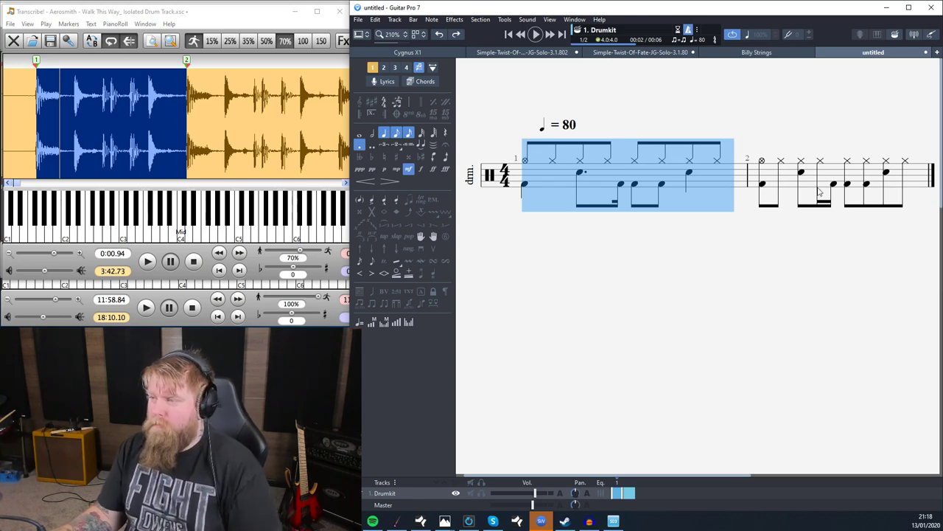
pyautogui.moveTo(767, 187); pyautogui.dragTo(908, 193)
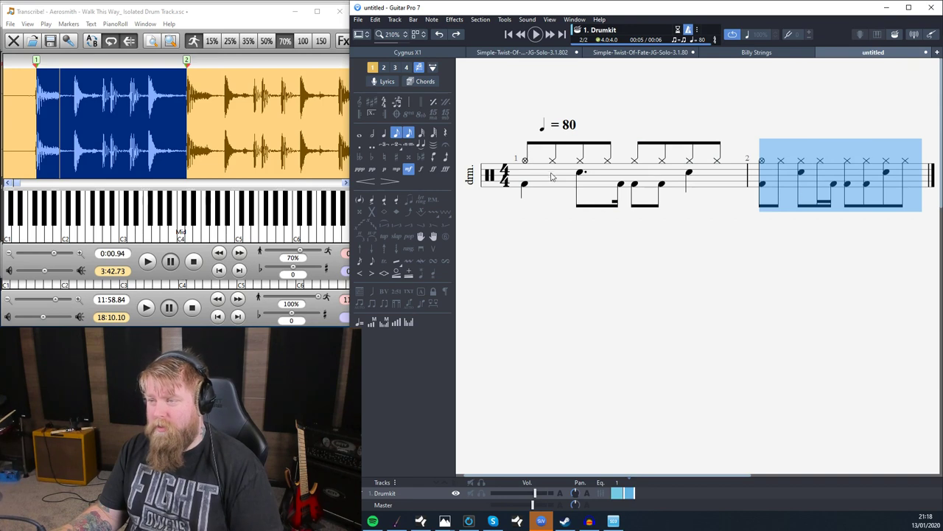
# Play back bar 1 and bar 2 separately to compare how the two notations sound
pyautogui.moveTo(531, 177); pyautogui.dragTo(707, 184)
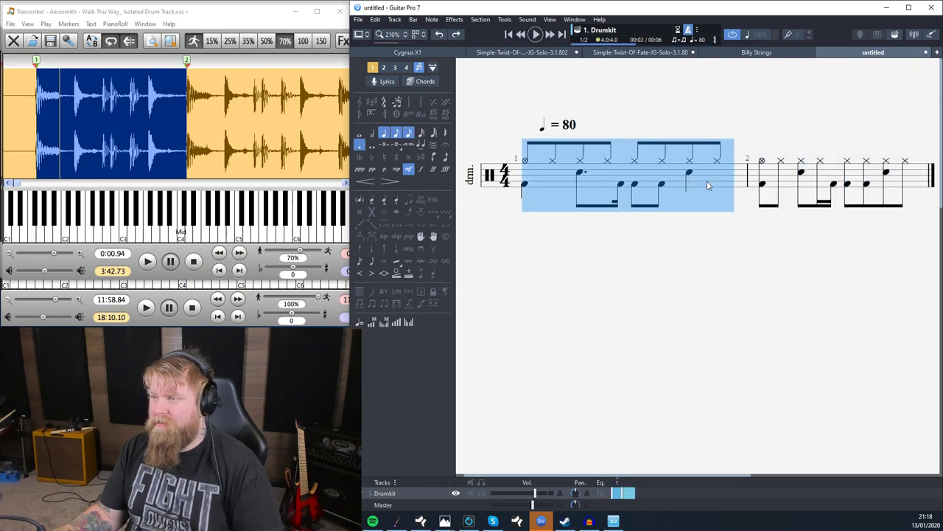
pyautogui.press('space')
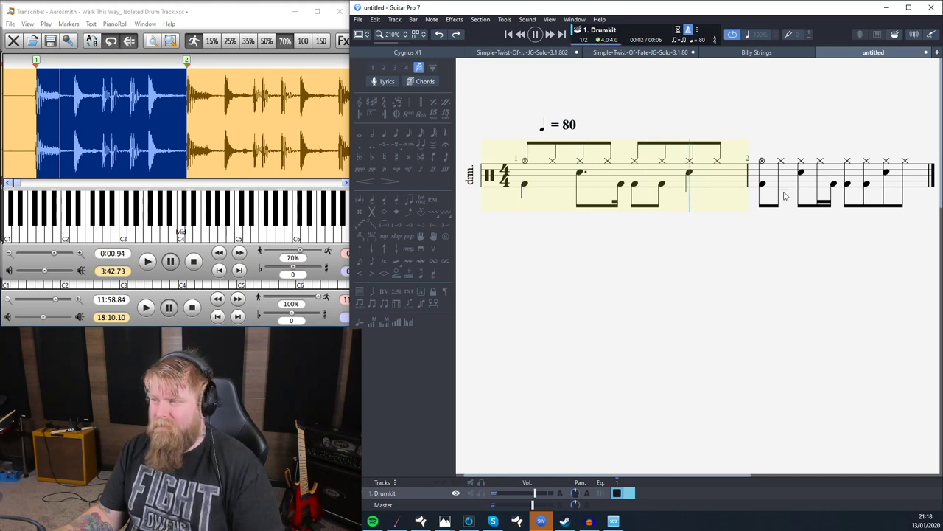
pyautogui.press('space')
pyautogui.moveTo(771, 185); pyautogui.dragTo(925, 194)
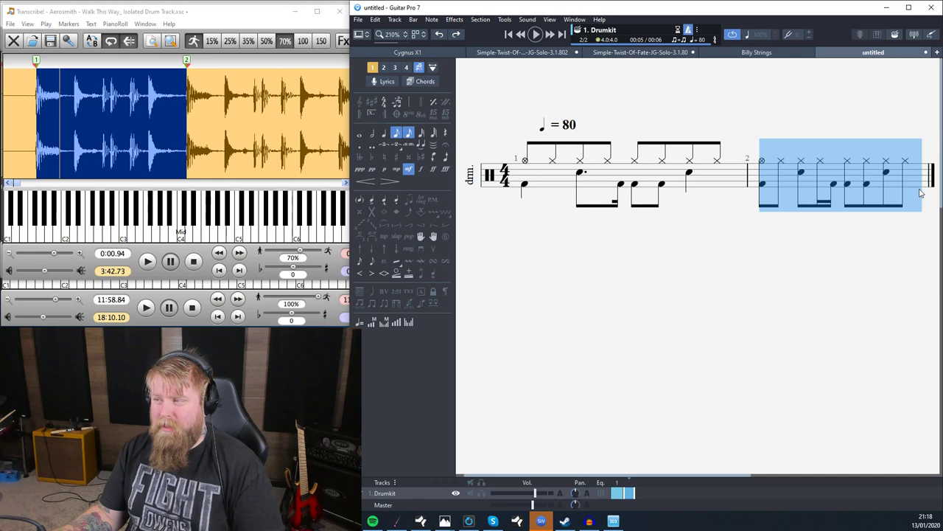
pyautogui.press('space')
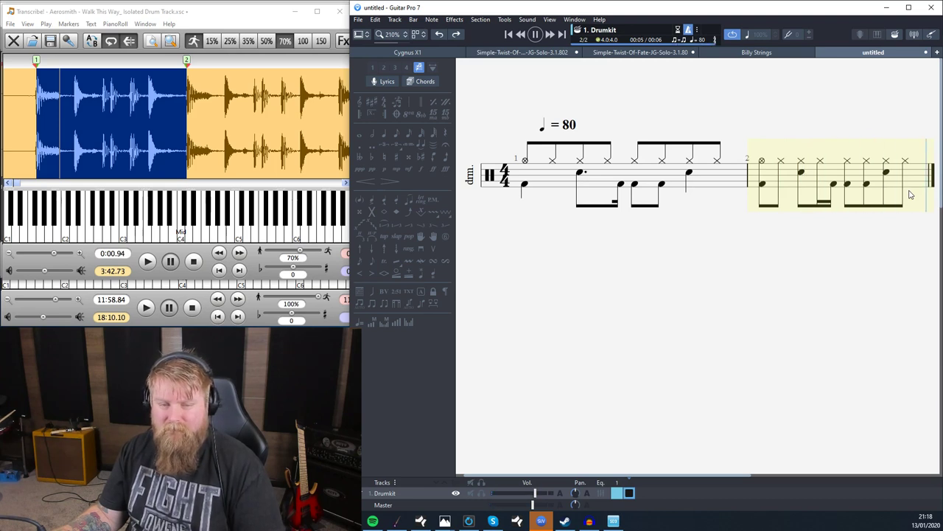
pyautogui.press('space')
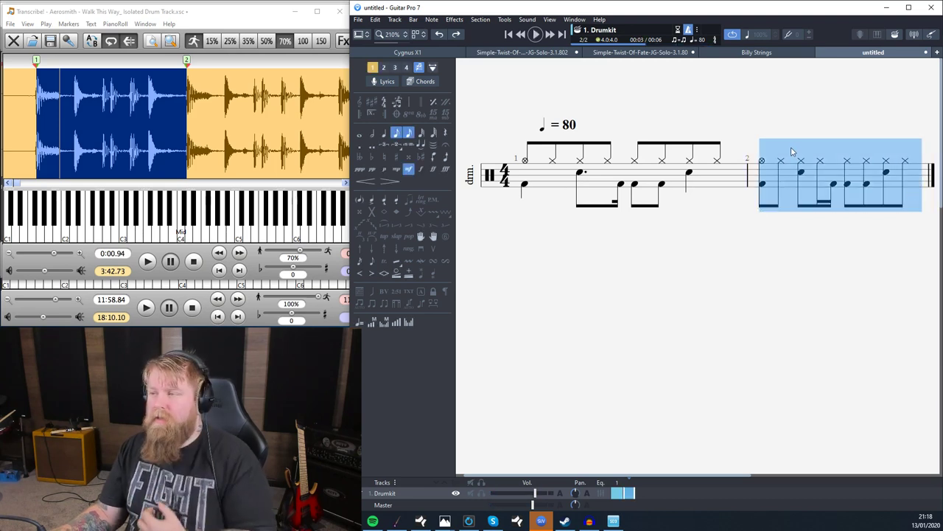
# Compare the two-voice layout of bar 1 with the single-voice layout of bar 2 by highlighting each bar
pyautogui.click(818, 180)
pyautogui.moveTo(527, 184); pyautogui.dragTo(729, 185)
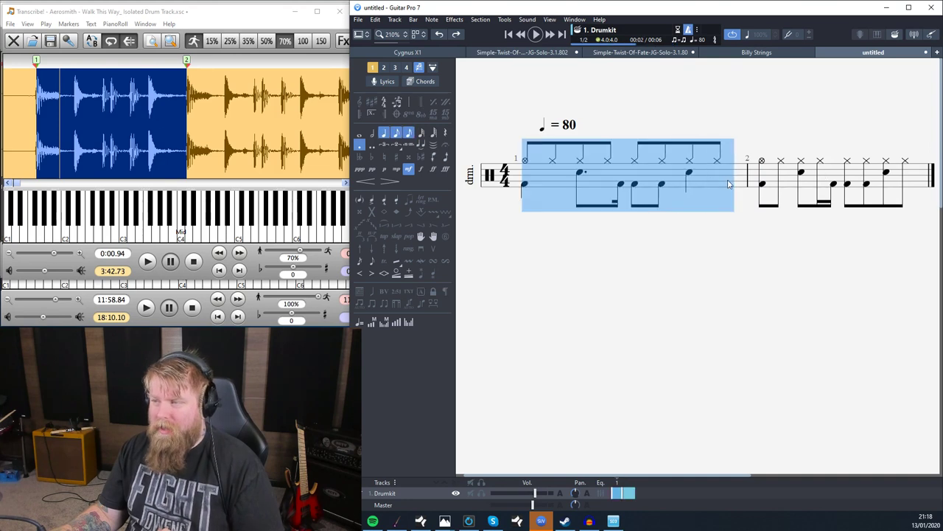
pyautogui.hotkey('ctrl', 'Right')
pyautogui.press('Escape')
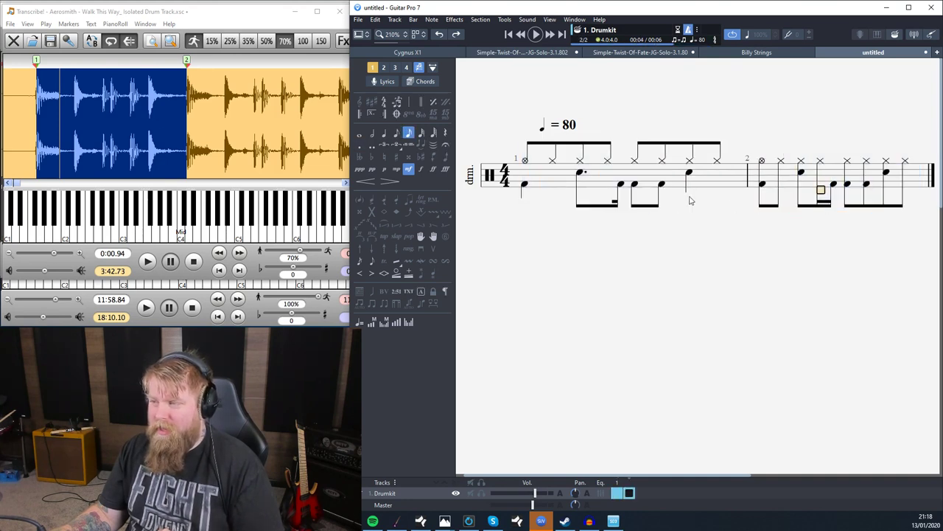
pyautogui.moveTo(523, 180); pyautogui.dragTo(737, 184)
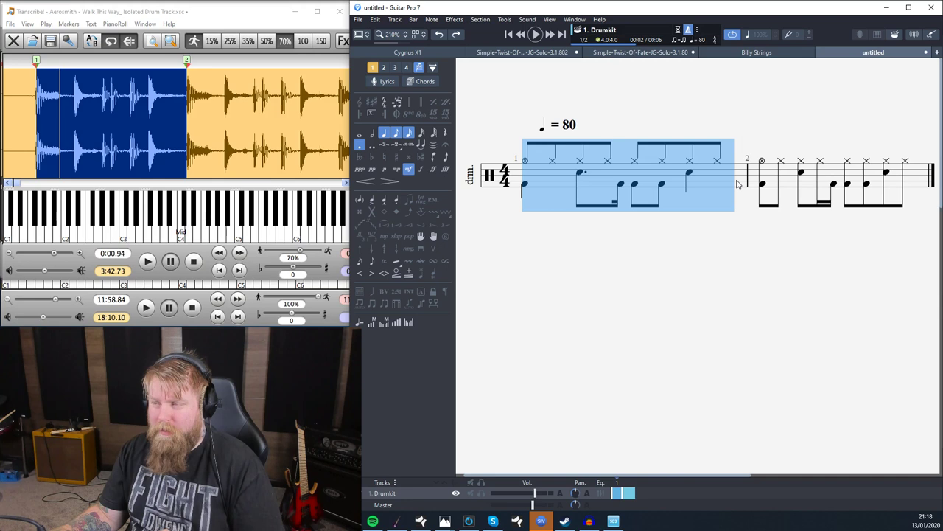
pyautogui.moveTo(804, 185); pyautogui.dragTo(852, 185)
pyautogui.moveTo(767, 185); pyautogui.dragTo(905, 183)
pyautogui.moveTo(525, 182); pyautogui.dragTo(720, 183)
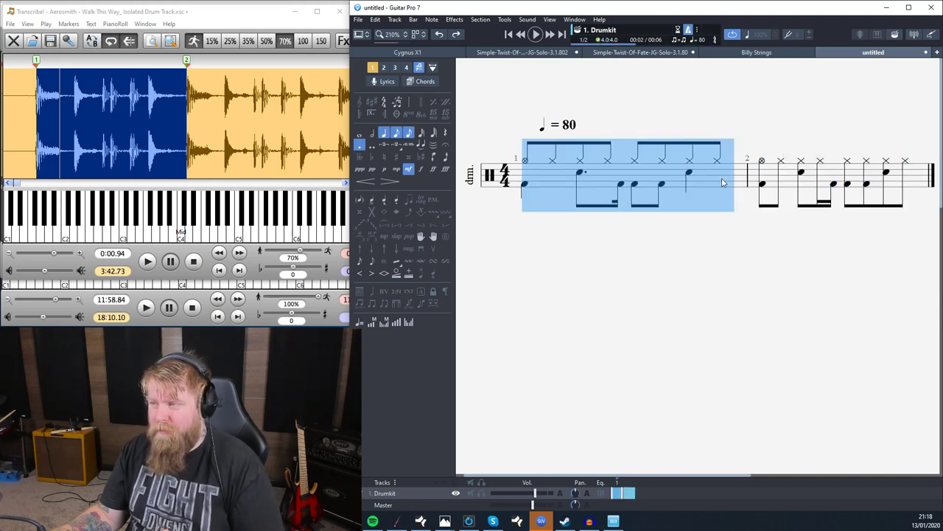
pyautogui.click(583, 184)
pyautogui.moveTo(525, 181); pyautogui.dragTo(713, 177)
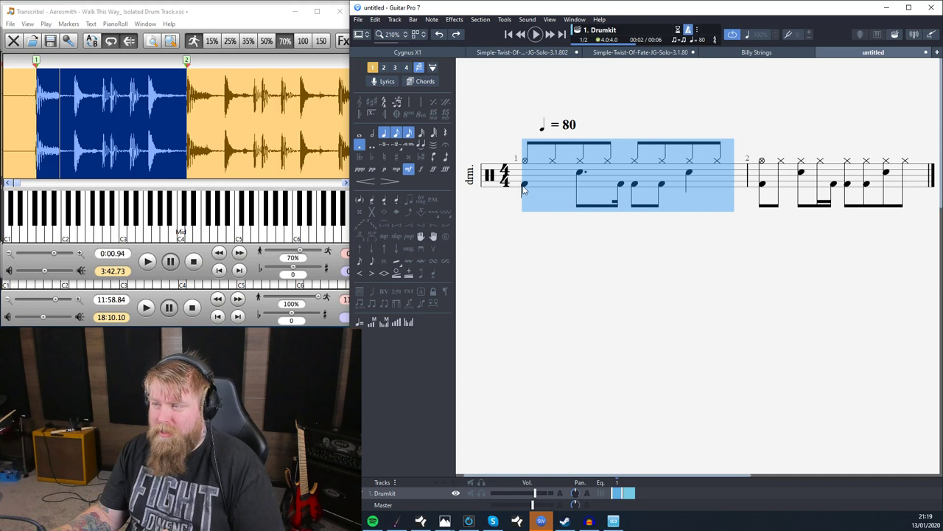
pyautogui.hotkey('shift', 'Left')
pyautogui.hotkey('shift', 'Left')
# Examine the individual kick, snare and hi-hat notes in both bars to compare their rhythmic placement and voices
pyautogui.click(581, 172)
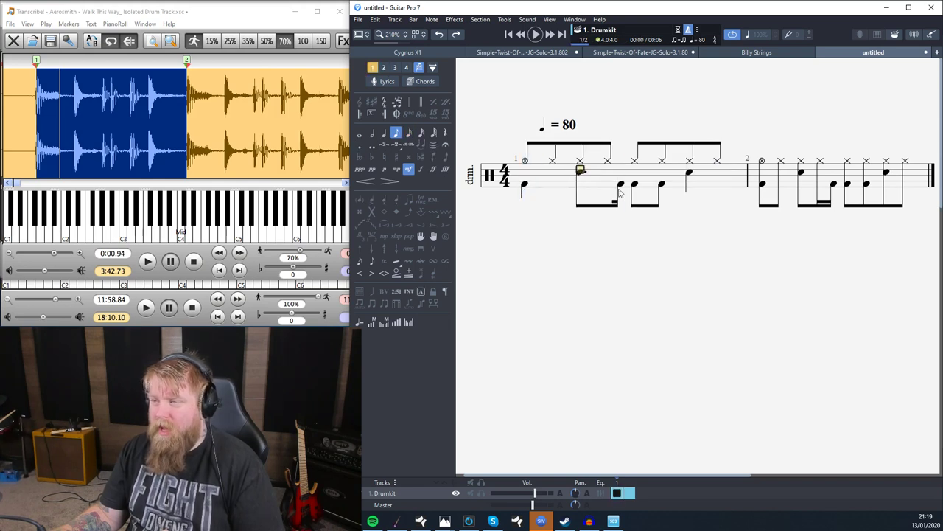
pyautogui.click(689, 174)
pyautogui.click(763, 185)
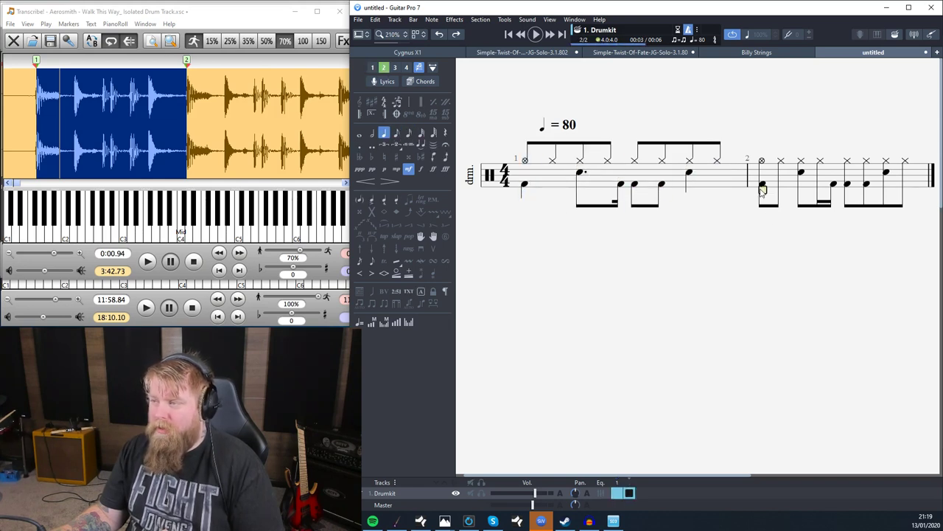
pyautogui.click(764, 190)
pyautogui.click(801, 172)
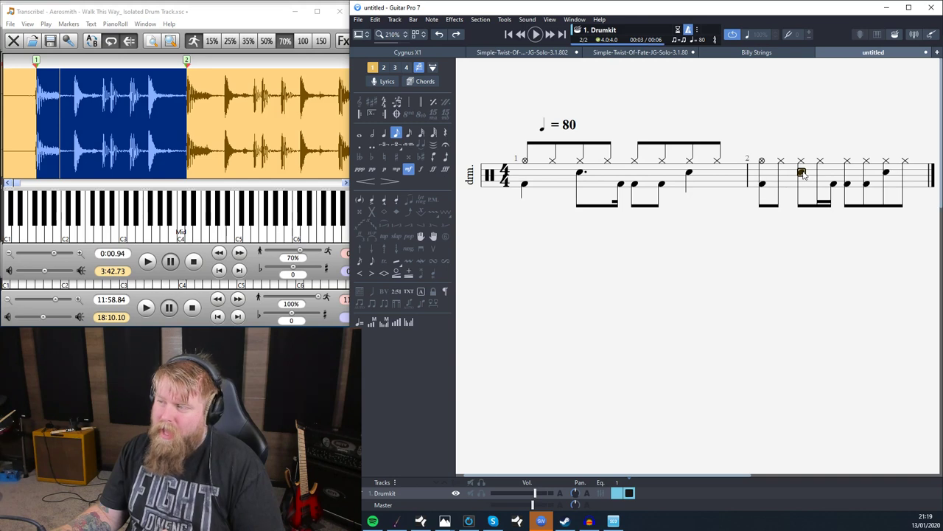
pyautogui.click(834, 184)
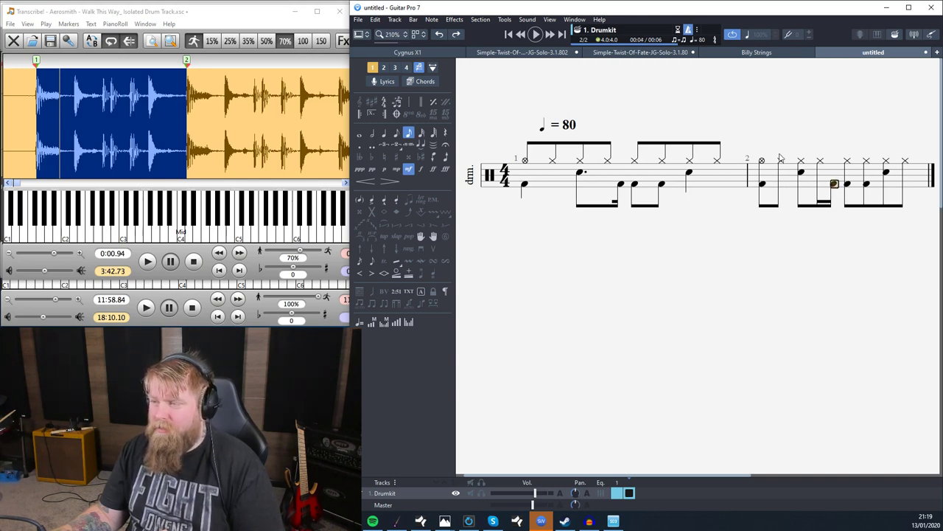
pyautogui.click(849, 161)
pyautogui.click(864, 183)
pyautogui.click(867, 160)
pyautogui.click(869, 178)
pyautogui.click(886, 172)
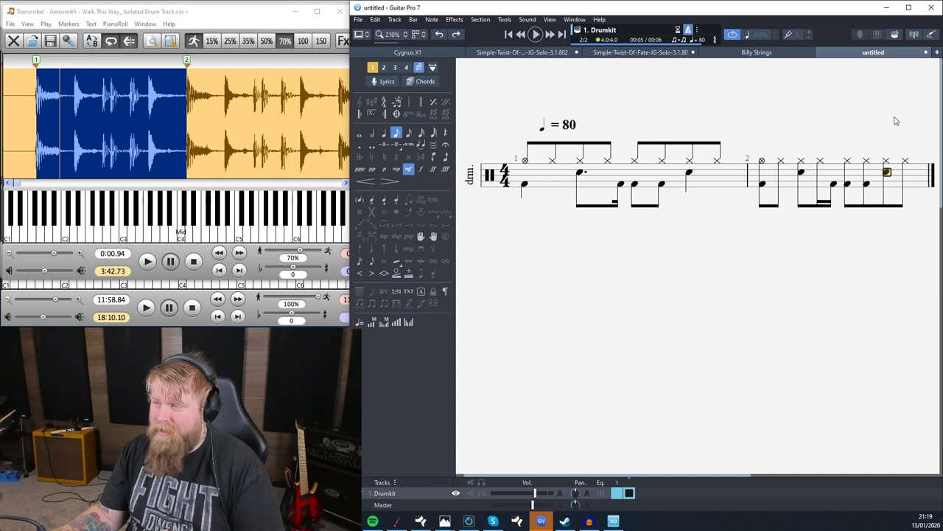
pyautogui.click(638, 158)
pyautogui.press('Down')
pyautogui.press('Right')
pyautogui.press('Down')
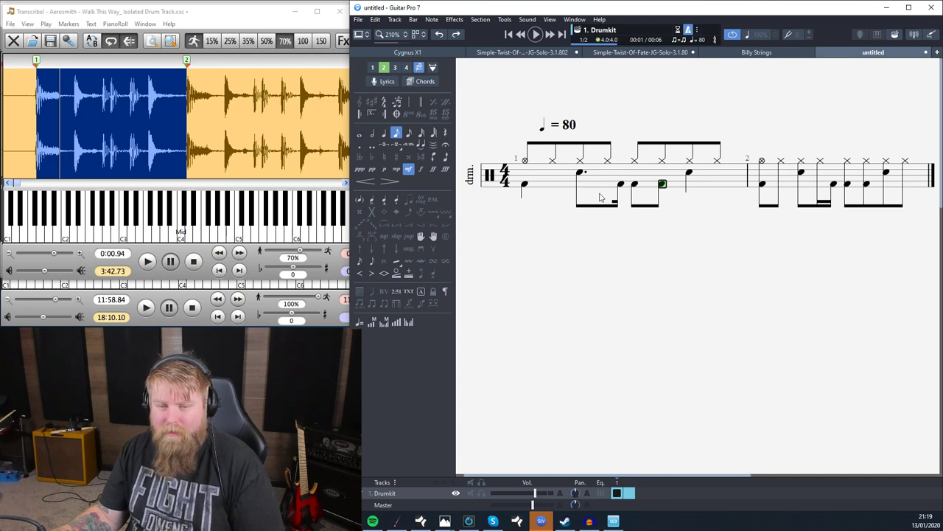
# Review the readability of the note durations and beaming in bar 1 against bar 2, highlighting each full bar
pyautogui.moveTo(763, 177); pyautogui.dragTo(931, 189)
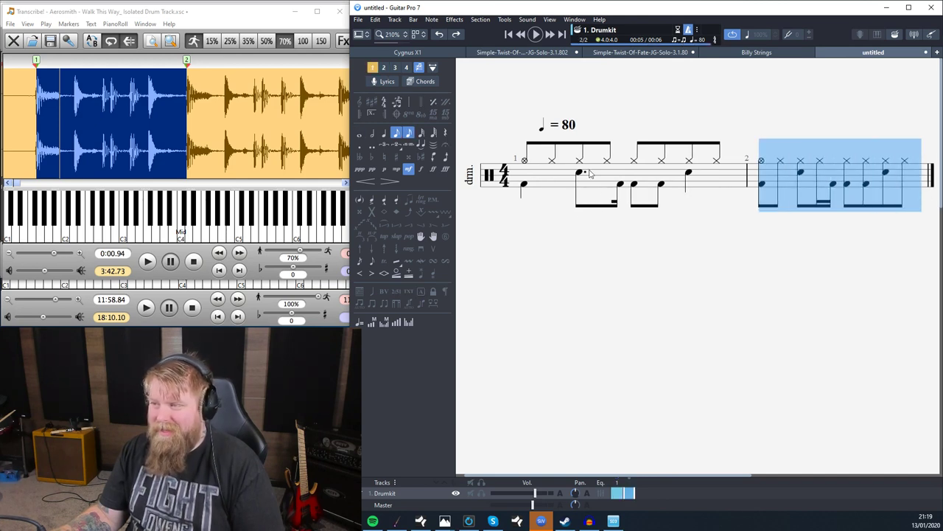
pyautogui.moveTo(524, 177); pyautogui.dragTo(715, 170)
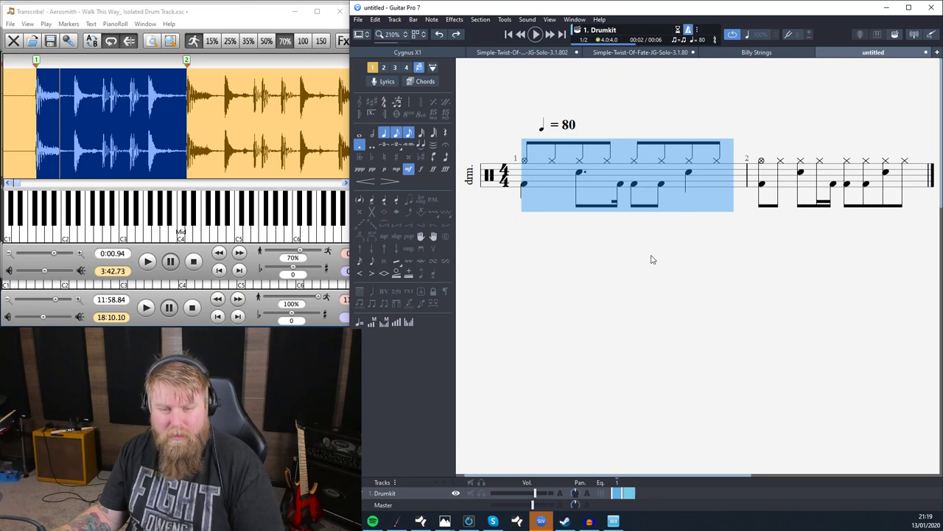
pyautogui.click(638, 163)
pyautogui.moveTo(525, 177); pyautogui.dragTo(708, 199)
pyautogui.click(528, 184)
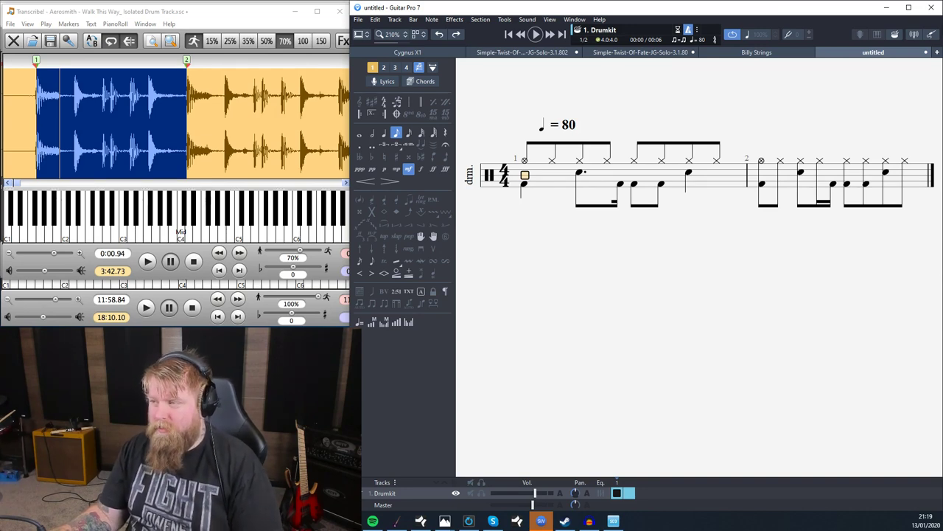
pyautogui.moveTo(757, 181); pyautogui.dragTo(919, 186)
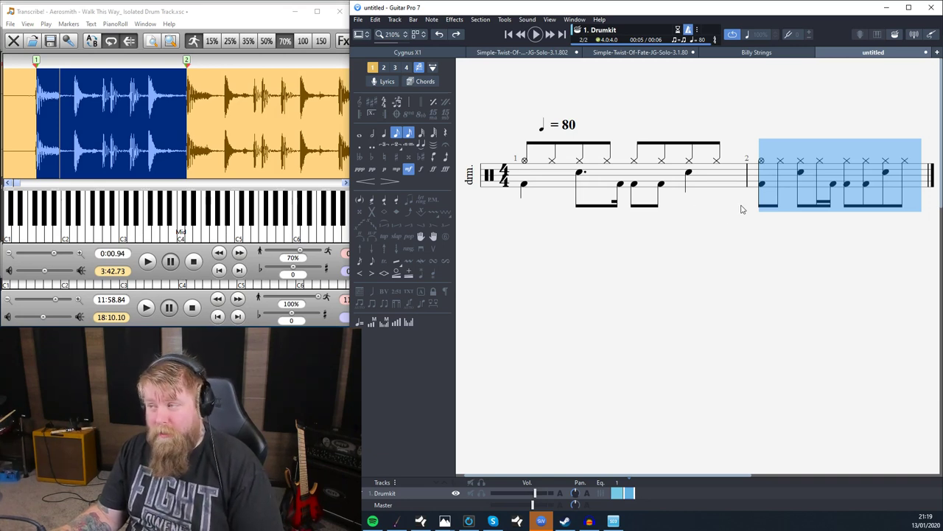
pyautogui.moveTo(763, 184); pyautogui.dragTo(907, 187)
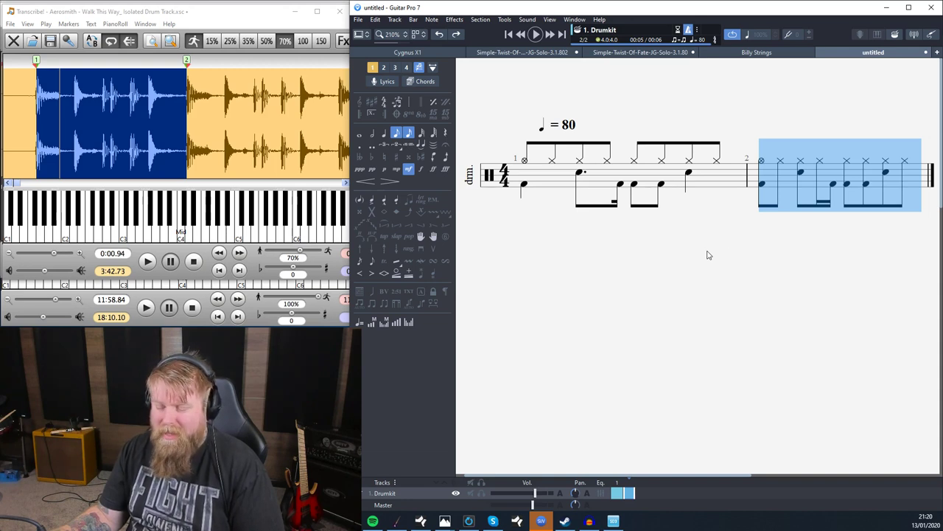
pyautogui.moveTo(526, 172); pyautogui.dragTo(713, 177)
pyautogui.click(701, 186)
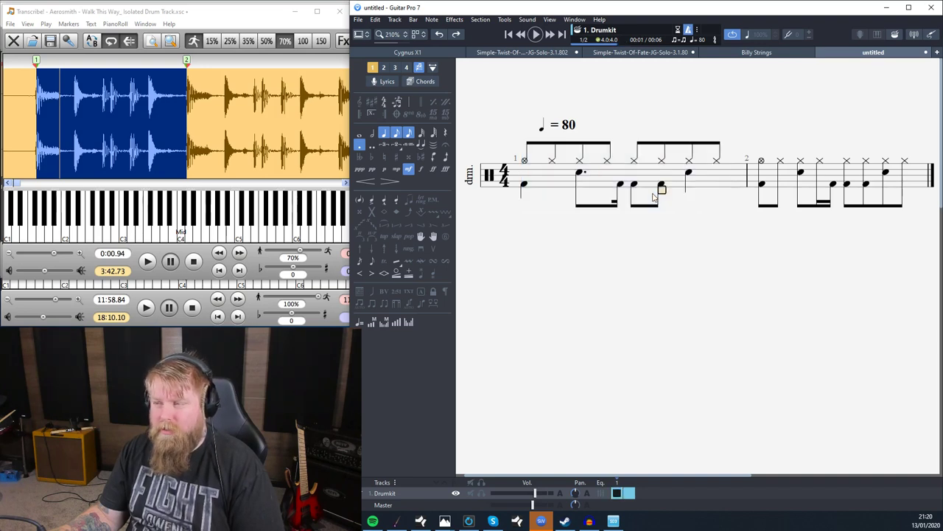
pyautogui.moveTo(529, 176); pyautogui.dragTo(734, 176)
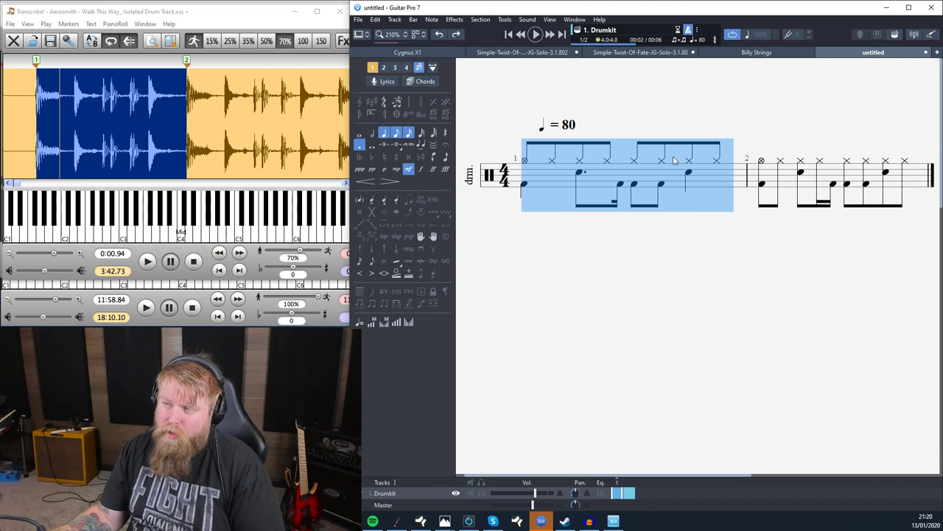
pyautogui.moveTo(769, 186); pyautogui.dragTo(899, 184)
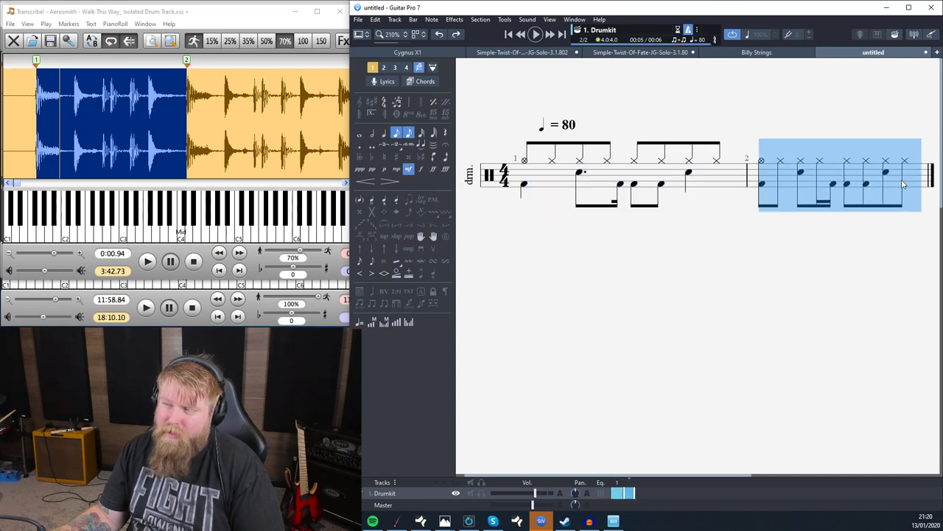
pyautogui.click(766, 184)
pyautogui.moveTo(762, 182); pyautogui.dragTo(911, 184)
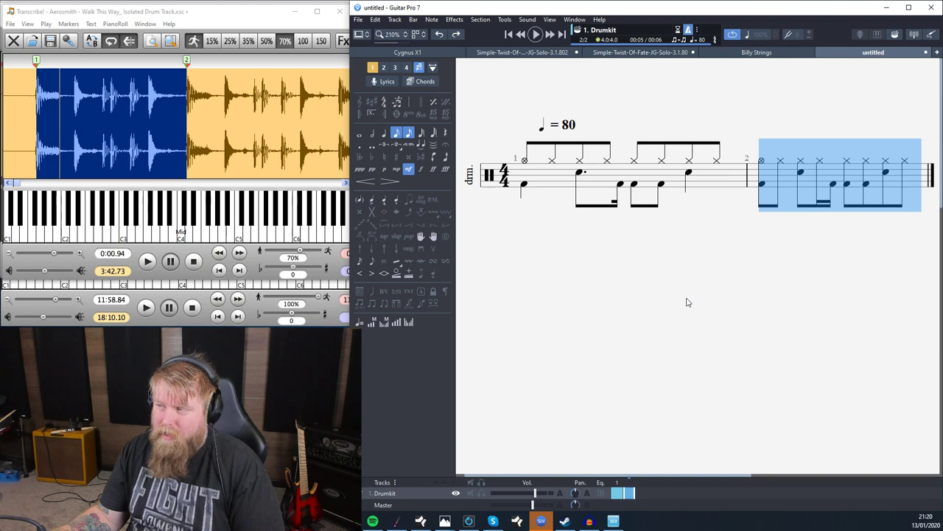
pyautogui.click(637, 160)
pyautogui.click(663, 160)
pyautogui.click(650, 188)
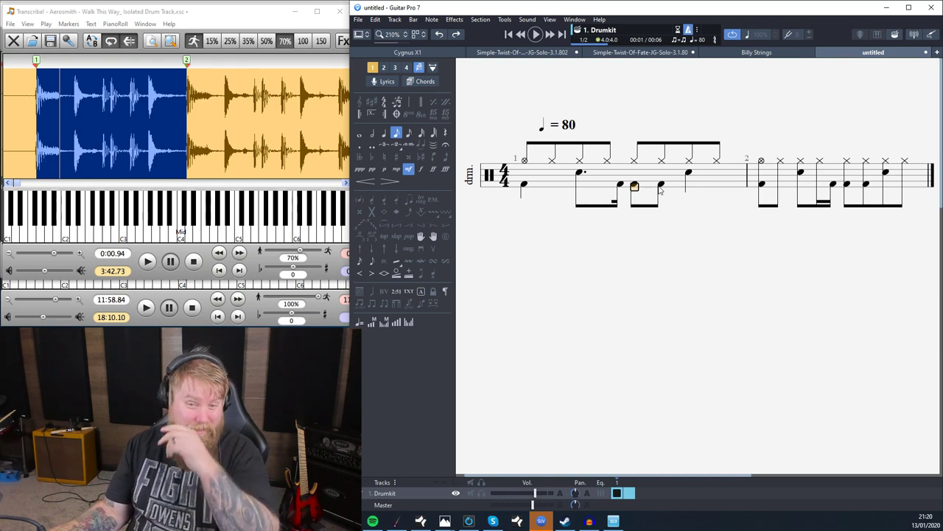
pyautogui.click(163, 253)
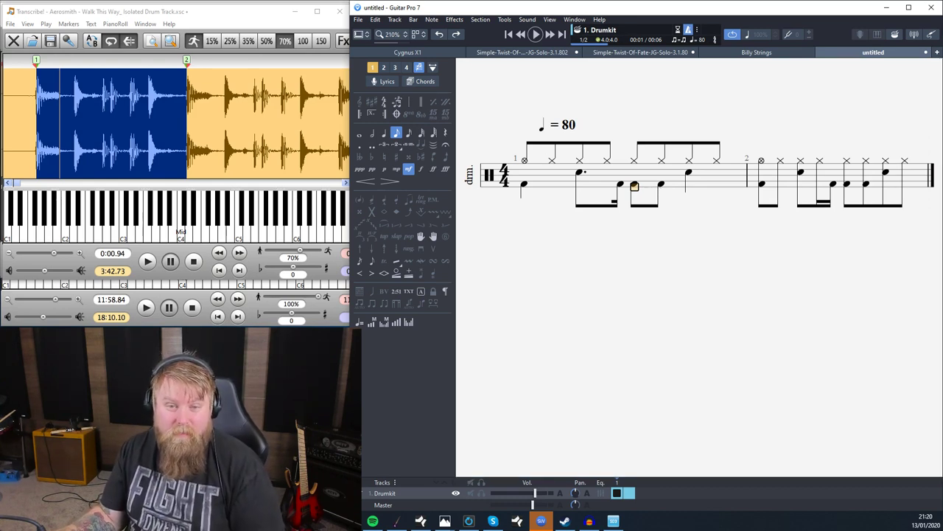
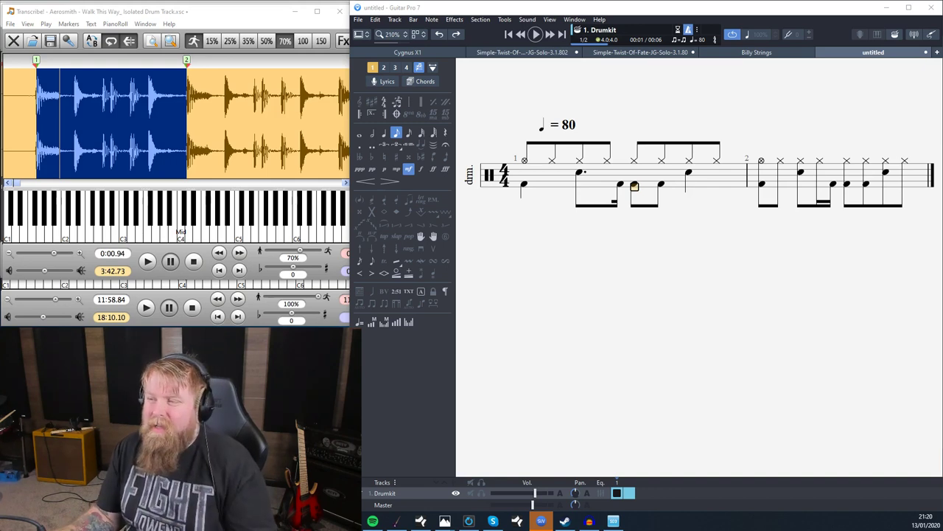
# Clear all the single-voice drum notes from bar 2
pyautogui.moveTo(527, 185); pyautogui.dragTo(910, 193)
pyautogui.press('Delete')
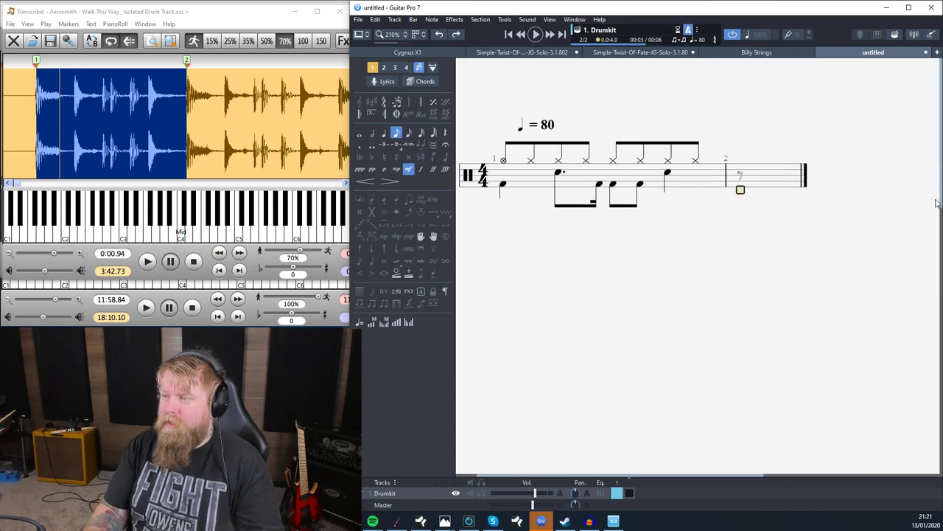
# Switch to Transcribe! and play the isolated drum track from measure 1 at 100% speed
pyautogui.click(238, 111)
pyautogui.click(287, 46)
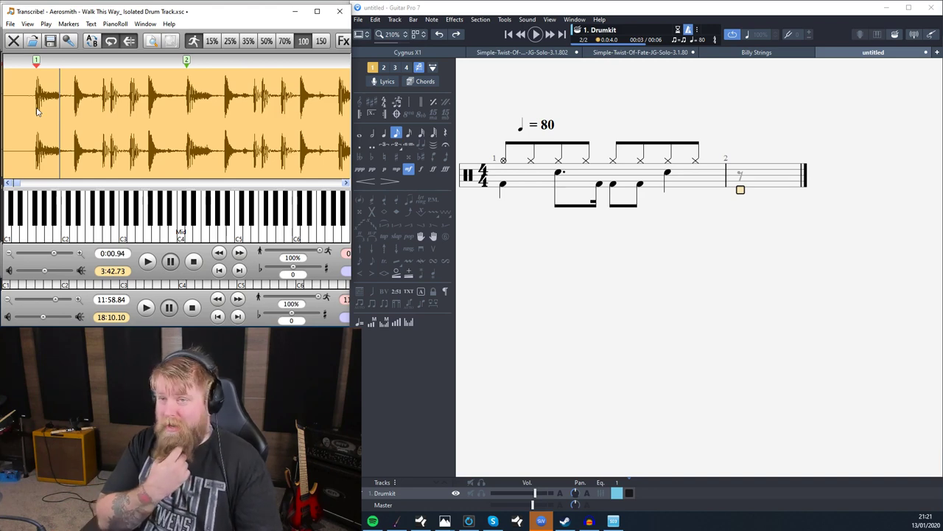
pyautogui.press('space')
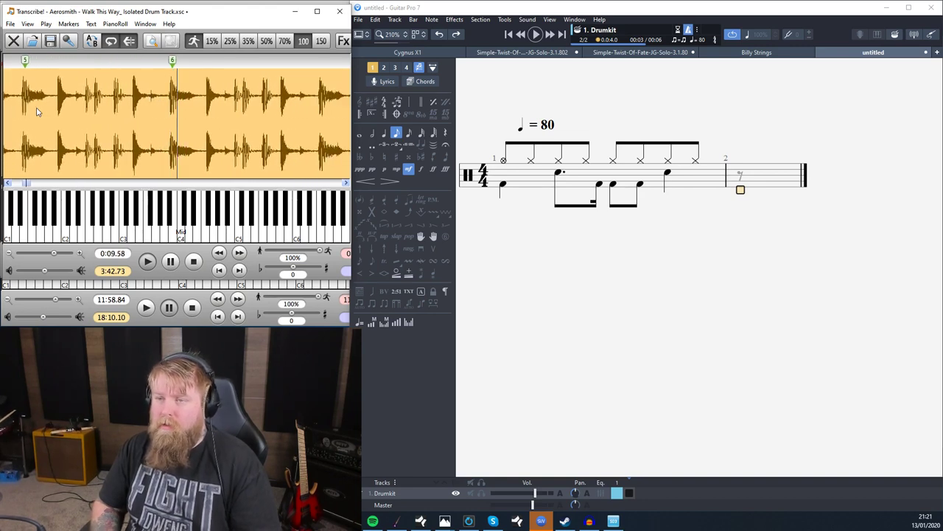
# In Guitar Pro, copy the two-voice groove of bar 1 into bars 2, 3 and 4
pyautogui.moveTo(703, 176); pyautogui.dragTo(510, 201)
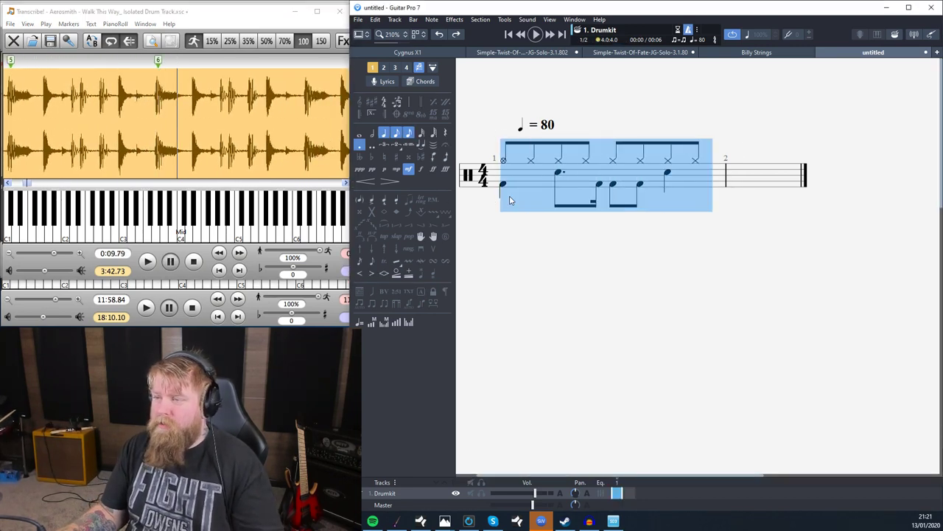
pyautogui.hotkey('ctrl', 'c')
pyautogui.click(772, 187)
pyautogui.hotkey('ctrl', 'v')
pyautogui.press('Right')
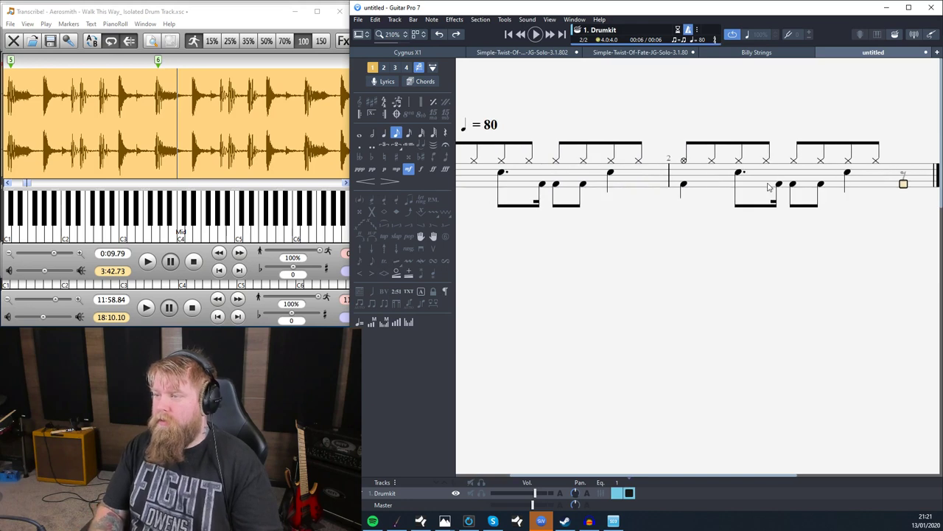
pyautogui.press('Right')
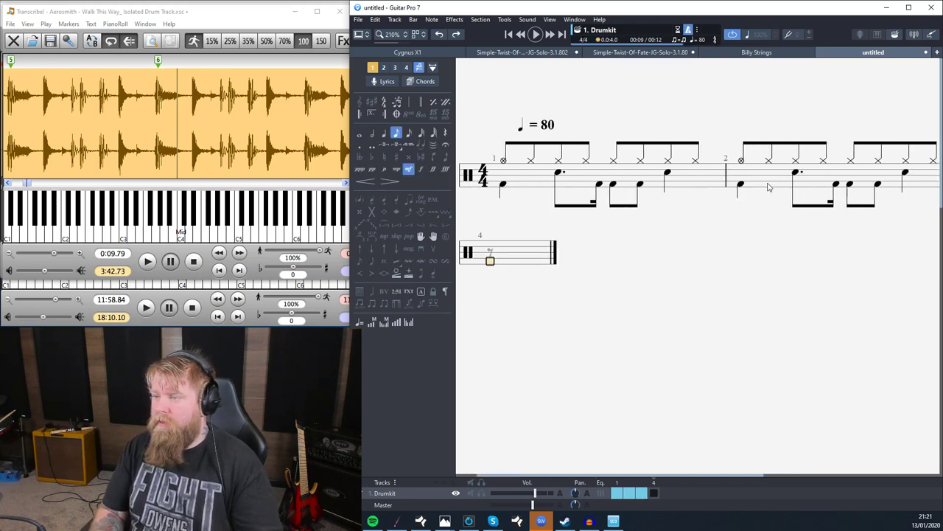
pyautogui.hotkey('ctrl', 'v')
pyautogui.keyDown('ctrl'); pyautogui.scroll(-6, 560, 177); pyautogui.keyUp('ctrl')
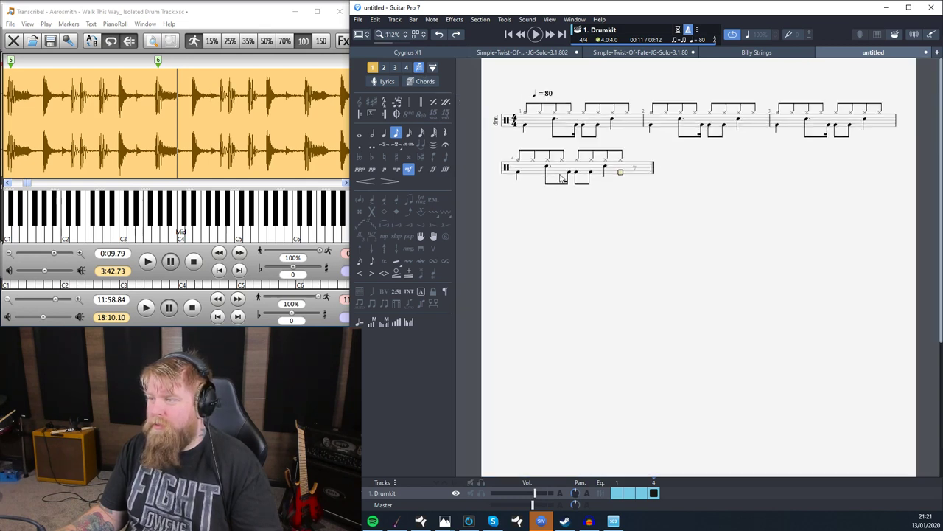
# Enable design mode, lay the score out with two bars per system, and append an empty bar 5
pyautogui.click(419, 67)
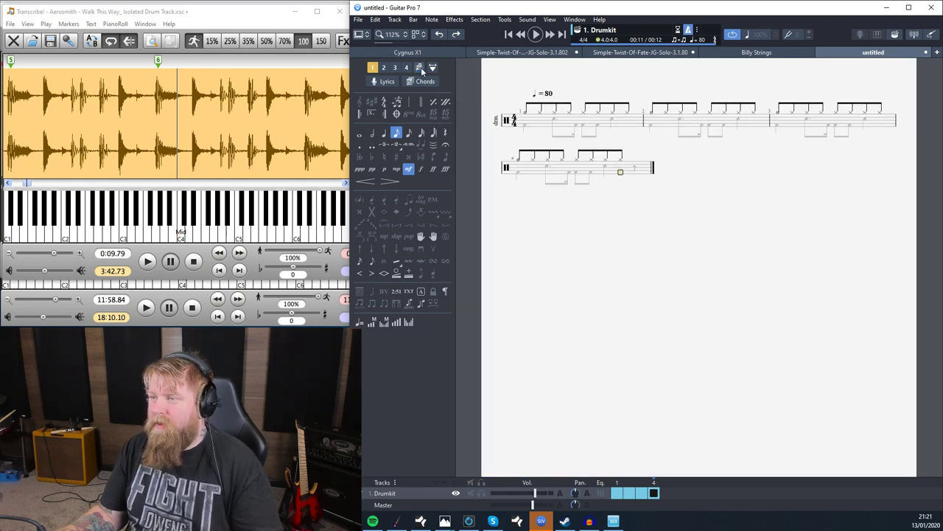
pyautogui.click(433, 67)
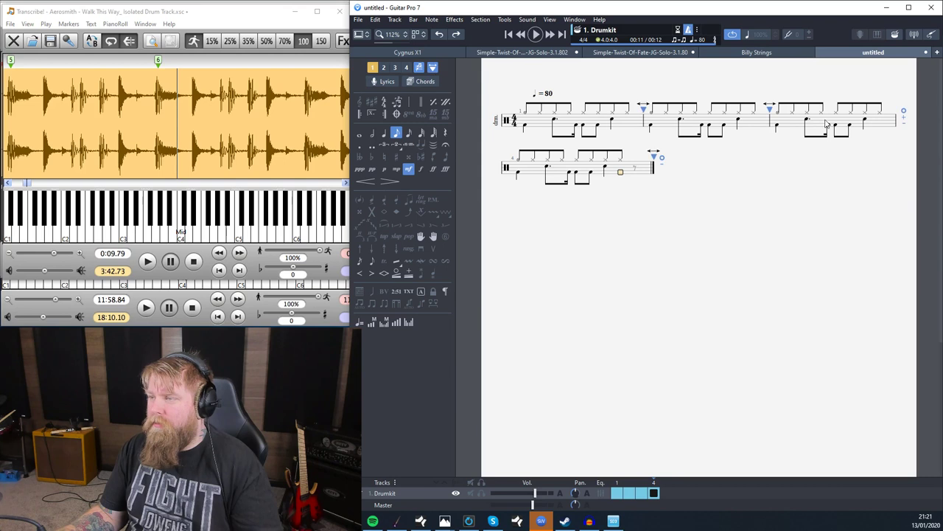
pyautogui.click(904, 120)
pyautogui.press('Right')
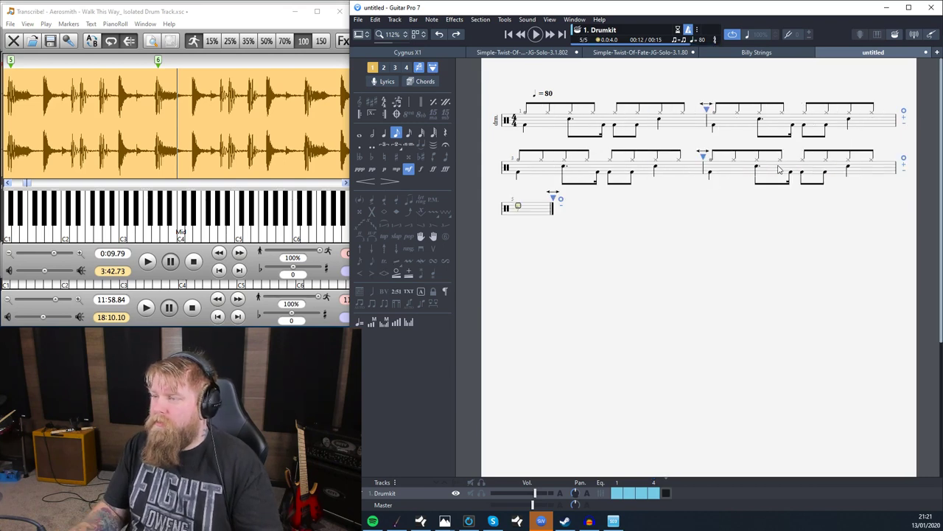
# Play the drum track in Transcribe! around measures 6 to 8 to hear where the groove changes
pyautogui.click(93, 123)
pyautogui.press('space')
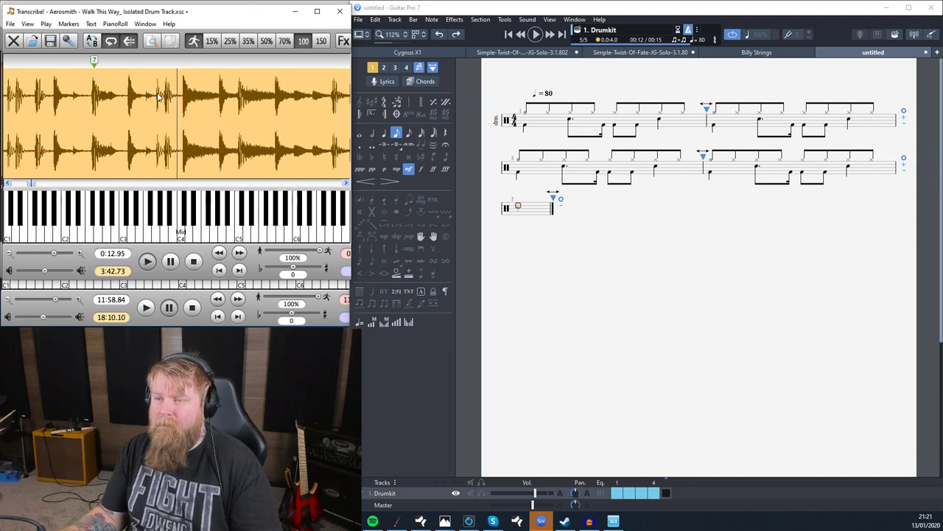
pyautogui.click(40, 95)
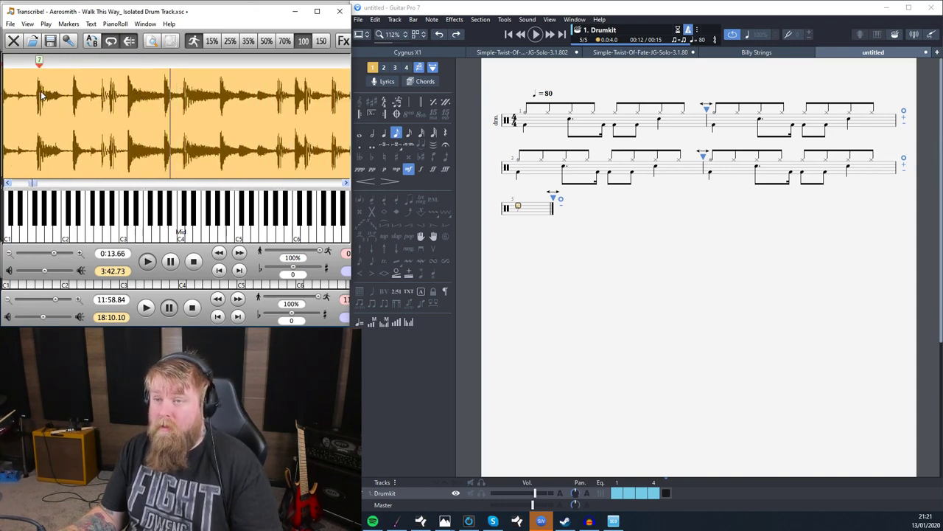
pyautogui.click(7, 182)
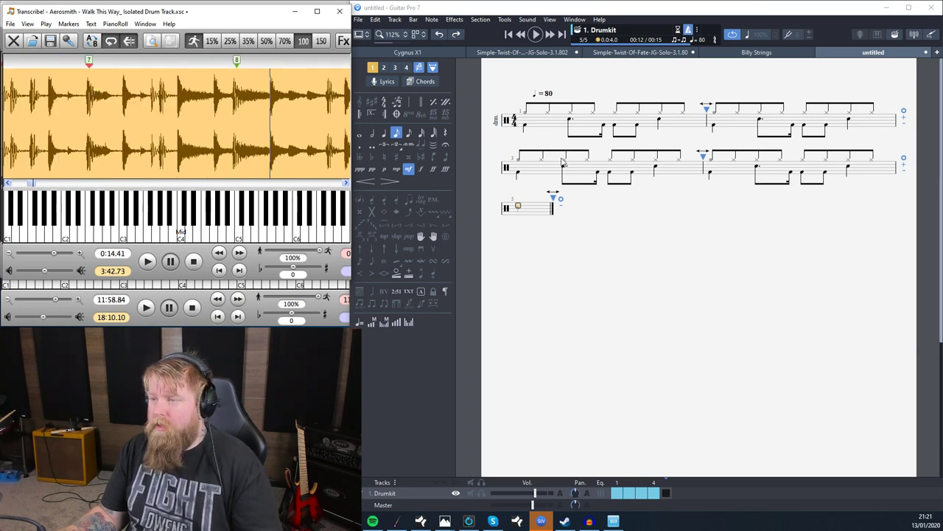
# Add a double barline at the end of bar 2 in the Guitar Pro score
pyautogui.click(530, 131)
pyautogui.moveTo(528, 122); pyautogui.dragTo(615, 118)
pyautogui.hotkey('ctrl', 'Right')
pyautogui.hotkey('ctrl', 'Right')
pyautogui.click(872, 125)
pyautogui.click(423, 106)
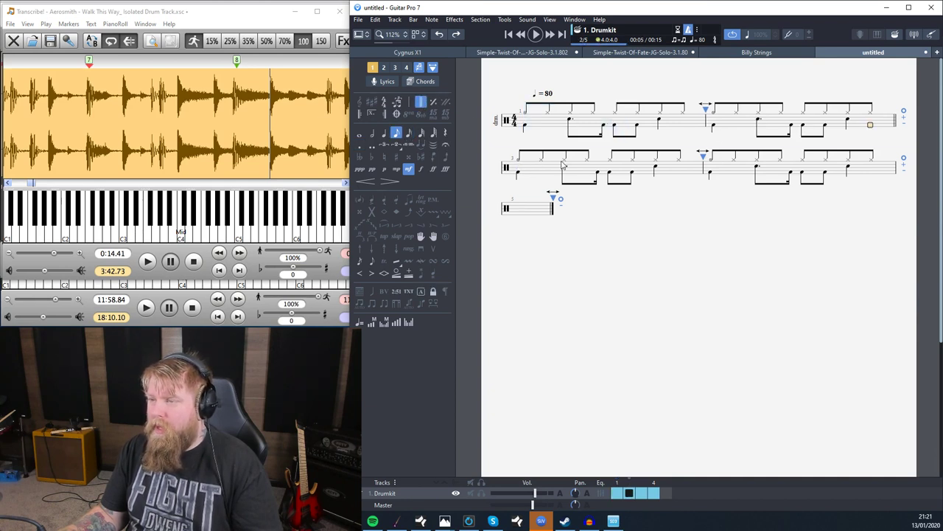
# Copy the bar 3 groove into bar 5 and append an empty bar 6
pyautogui.moveTo(527, 165); pyautogui.dragTo(672, 163)
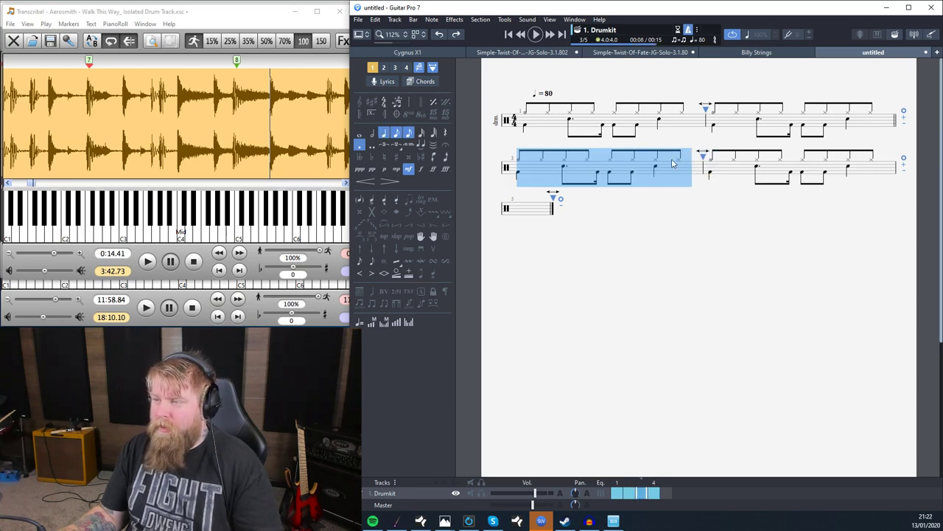
pyautogui.click(532, 215)
pyautogui.hotkey('ctrl', 'v')
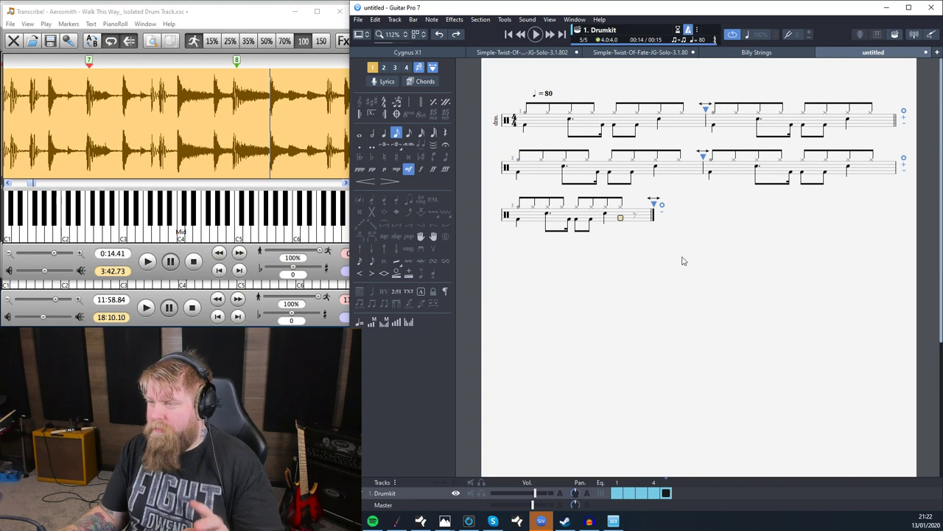
pyautogui.press('Right')
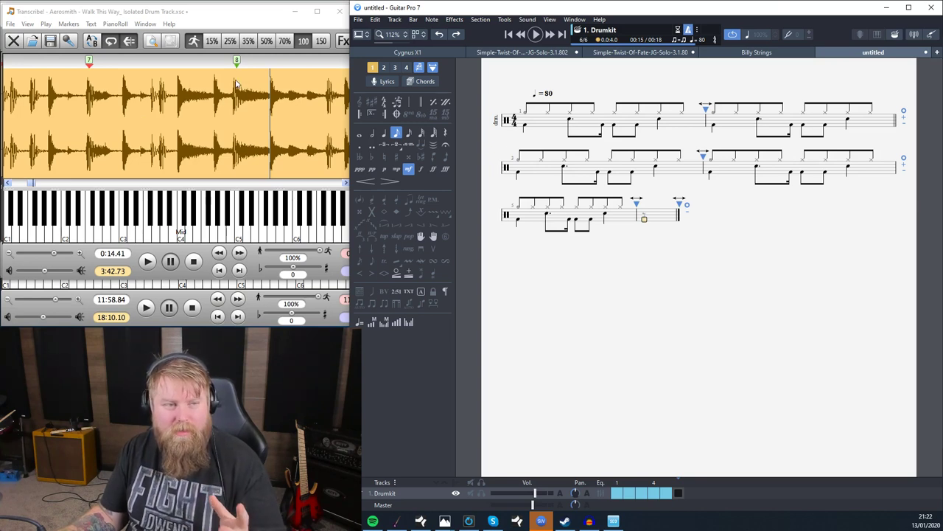
# In Transcribe!, subdivide measure 7 into four beats and play it at 50% speed
pyautogui.rightClick(89, 70)
pyautogui.click(120, 126)
pyautogui.click(93, 189)
pyautogui.click(106, 211)
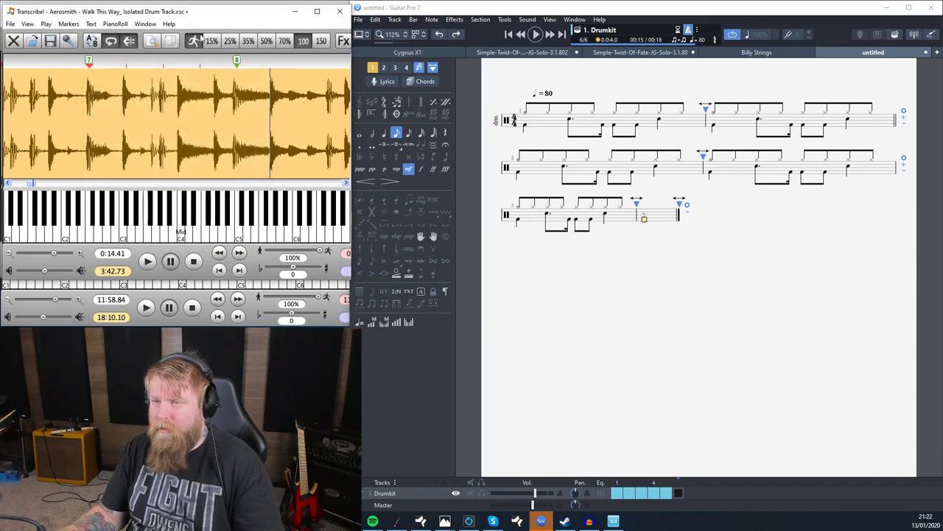
pyautogui.click(267, 42)
pyautogui.click(86, 94)
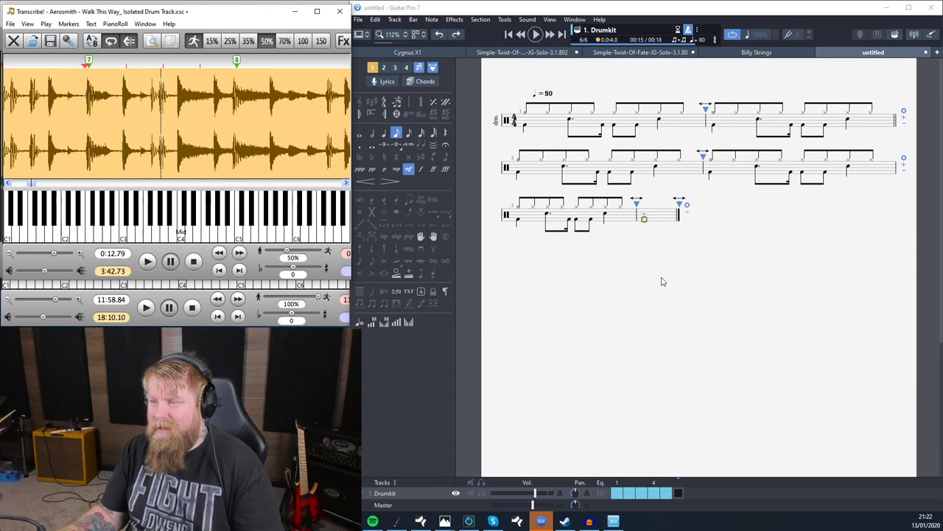
# Copy the first two beats of bar 5 into bar 6 in Guitar Pro
pyautogui.moveTo(522, 220); pyautogui.dragTo(569, 224)
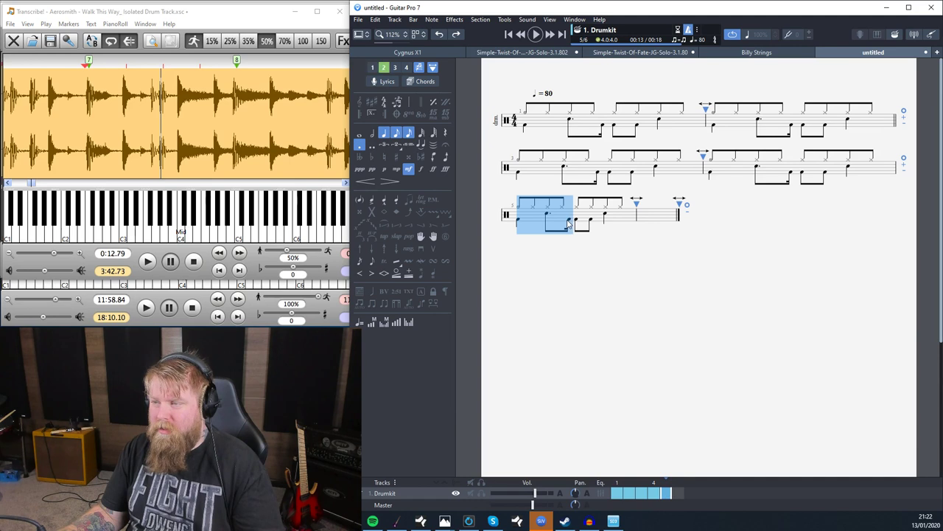
pyautogui.click(648, 216)
pyautogui.hotkey('ctrl', 'v')
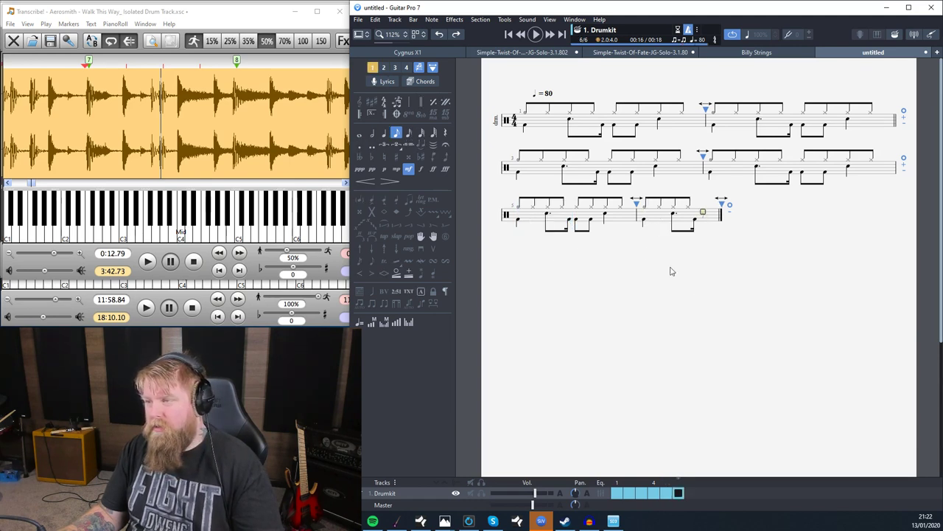
# Replay the second half of measure 7 at 50% speed in Transcribe! to identify its drum hits
pyautogui.click(126, 100)
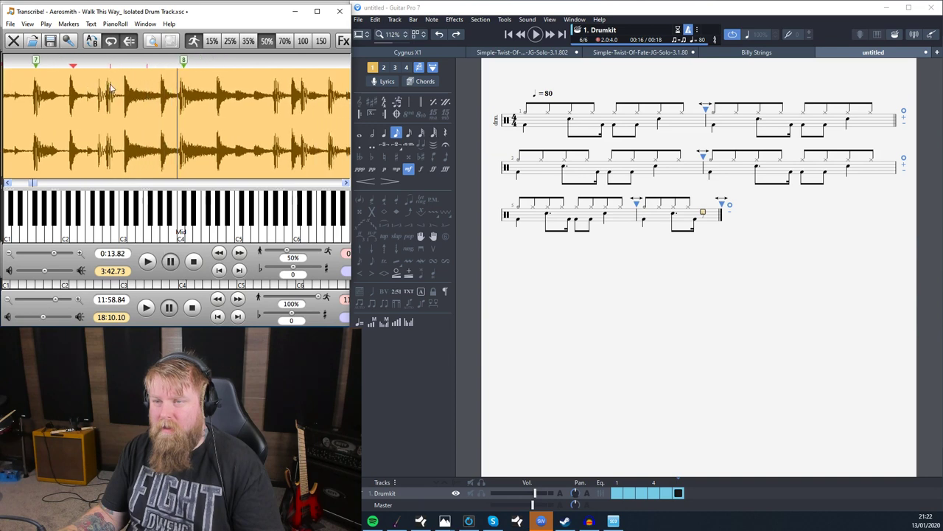
pyautogui.click(111, 89)
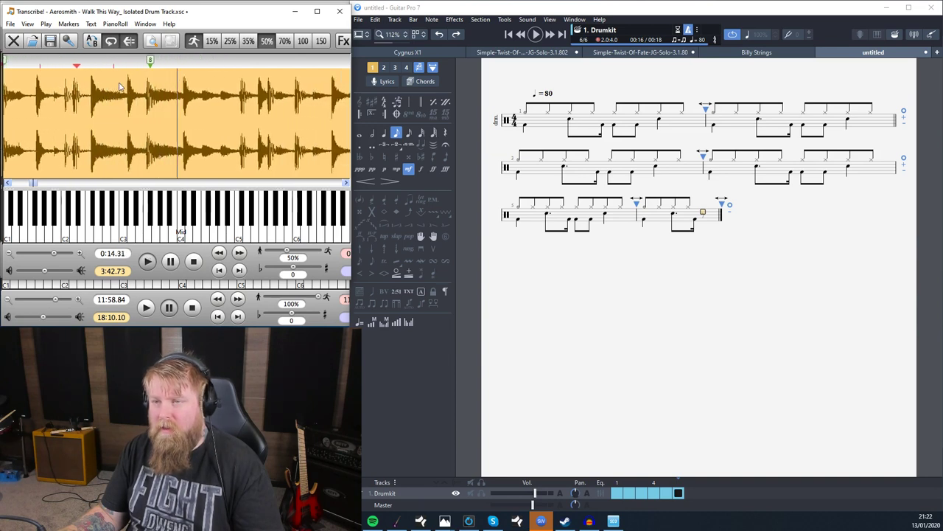
pyautogui.press('space')
pyautogui.press('space')
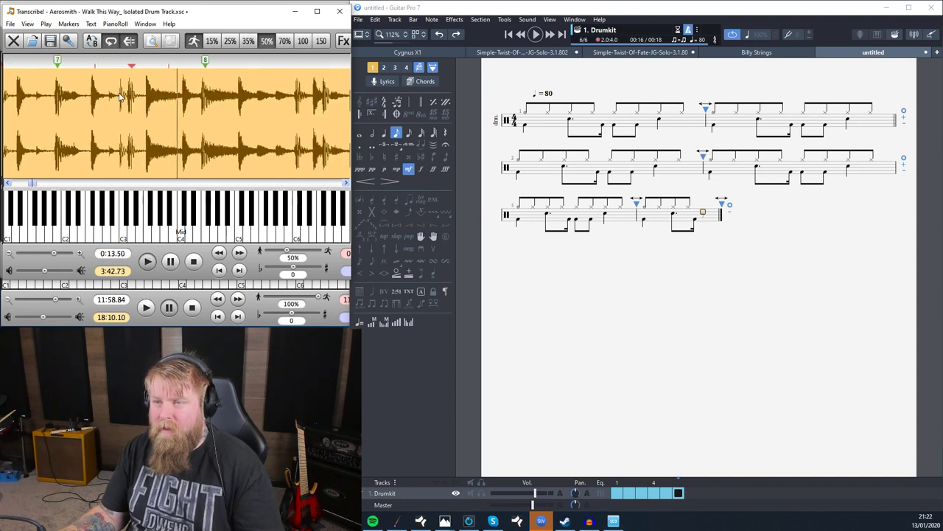
pyautogui.press('space')
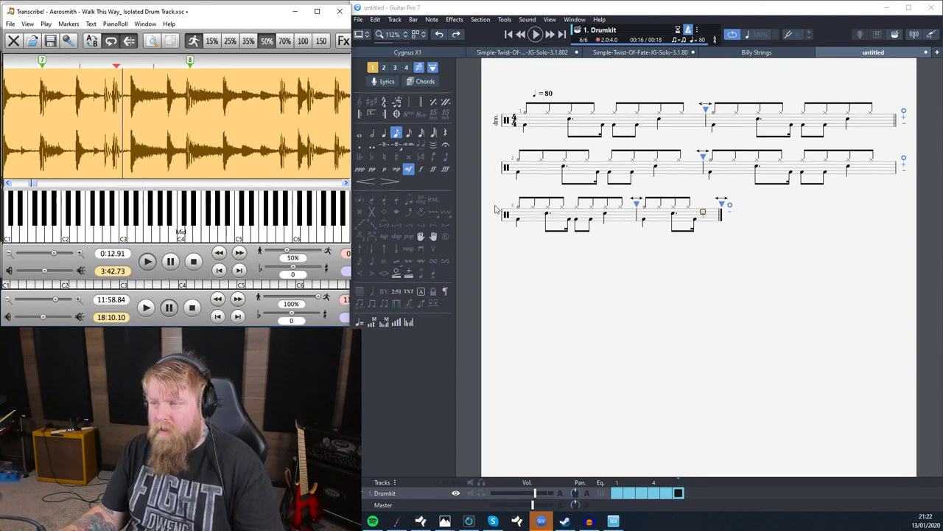
# In bar 6 of the Guitar Pro score, enter an eighth-note kick on beat 3 followed by an eighth-note snare
pyautogui.click(704, 225)
pyautogui.press('Right')
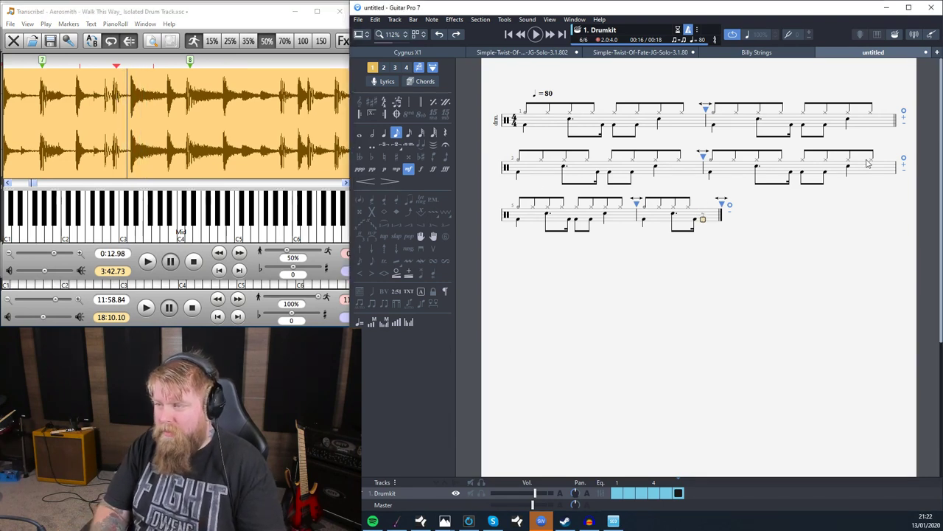
pyautogui.press('4')
pyautogui.press('2')
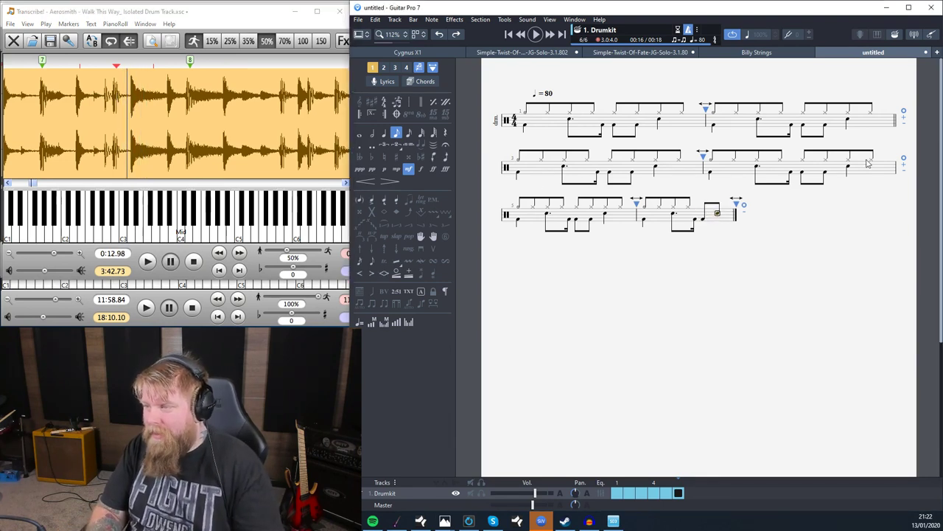
# Replay the passage, lengthen the bar 6 snare after beat 3 to a quarter note and add an eighth-note snare after it
pyautogui.click(238, 14)
pyautogui.press('space')
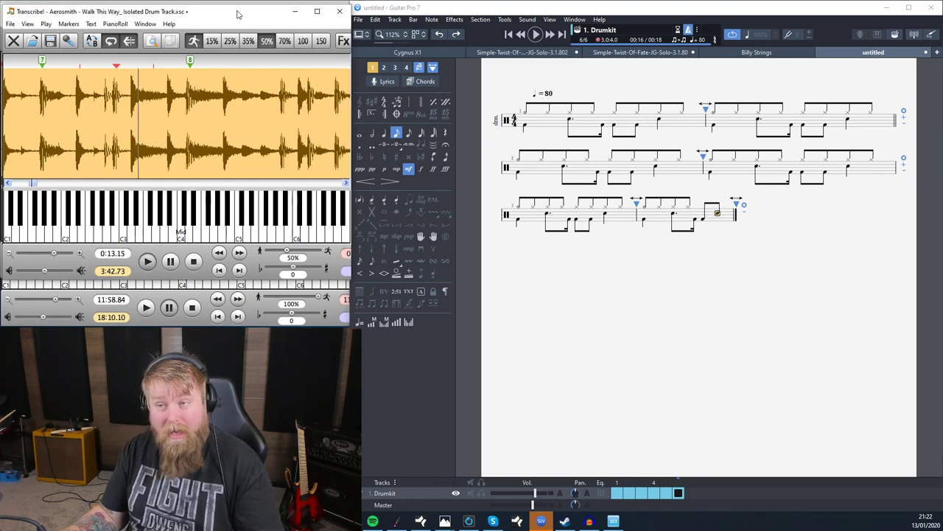
pyautogui.click(720, 214)
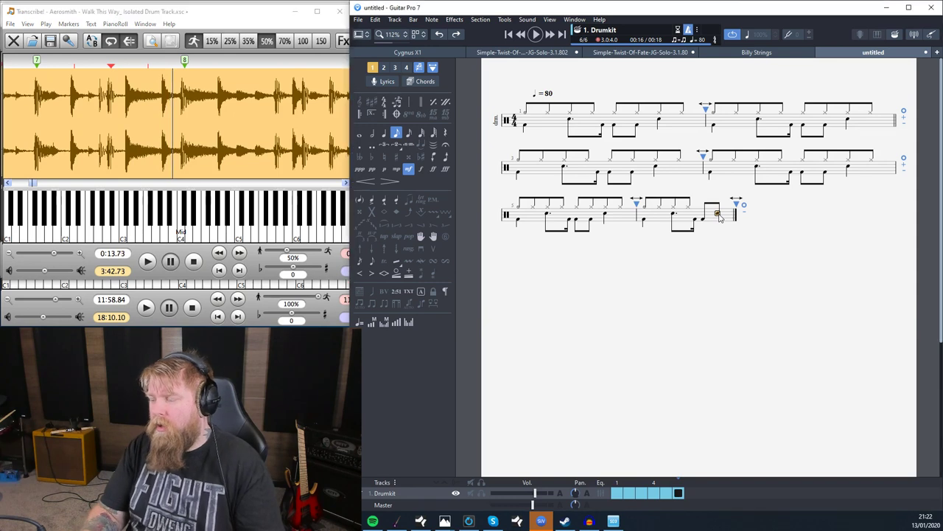
pyautogui.press('Right')
pyautogui.press('Right')
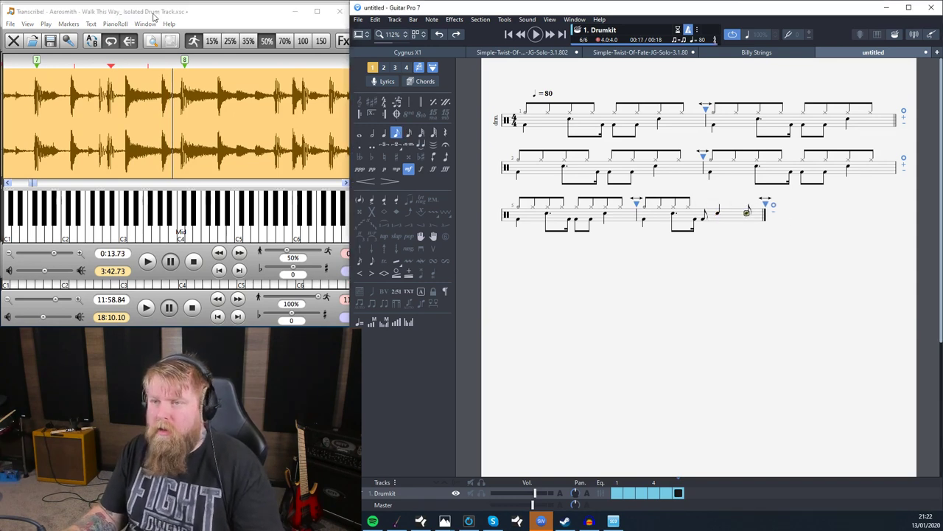
# Play measure 7 in Transcribe! from its second beat, raising the speed to 100%
pyautogui.click(149, 19)
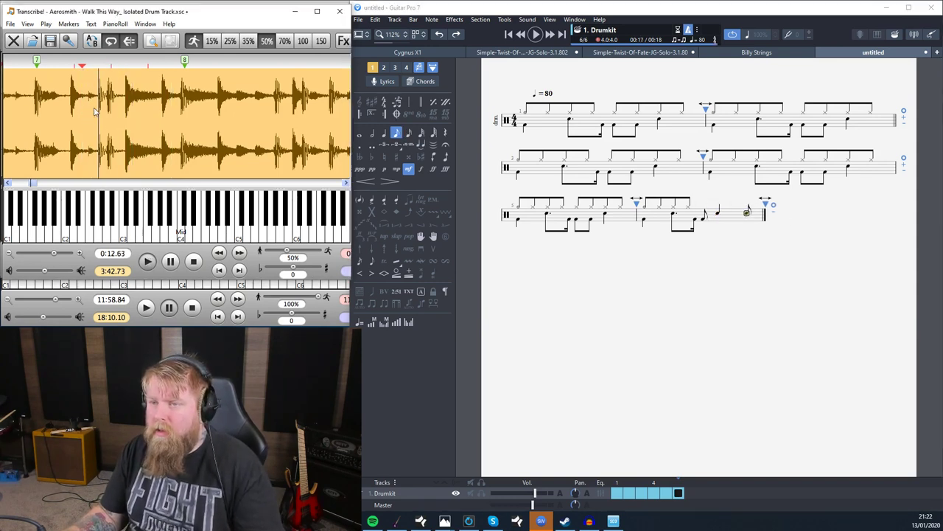
pyautogui.hotkey('ctrl', '6')
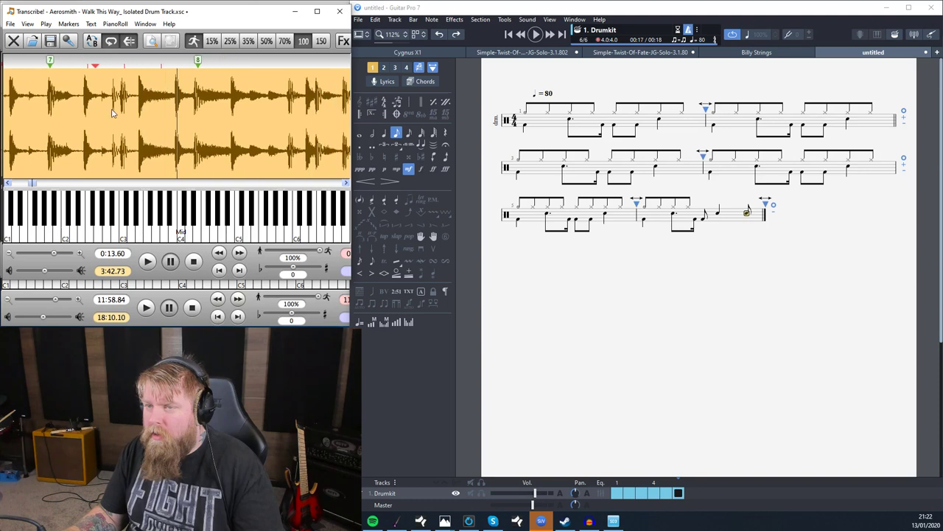
# Replay measure 7 from its start and delete the voice 1 notes from beat 3 to the end of bar 6
pyautogui.click(48, 109)
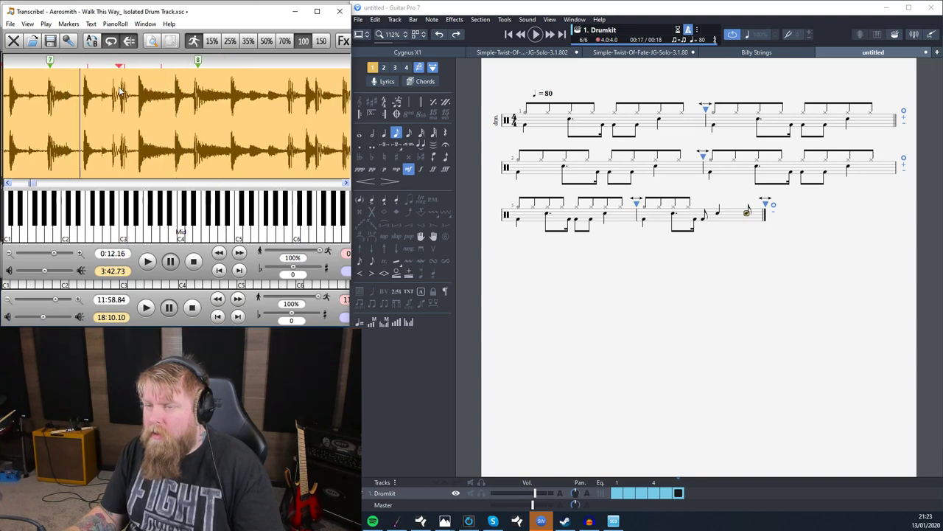
pyautogui.click(704, 215)
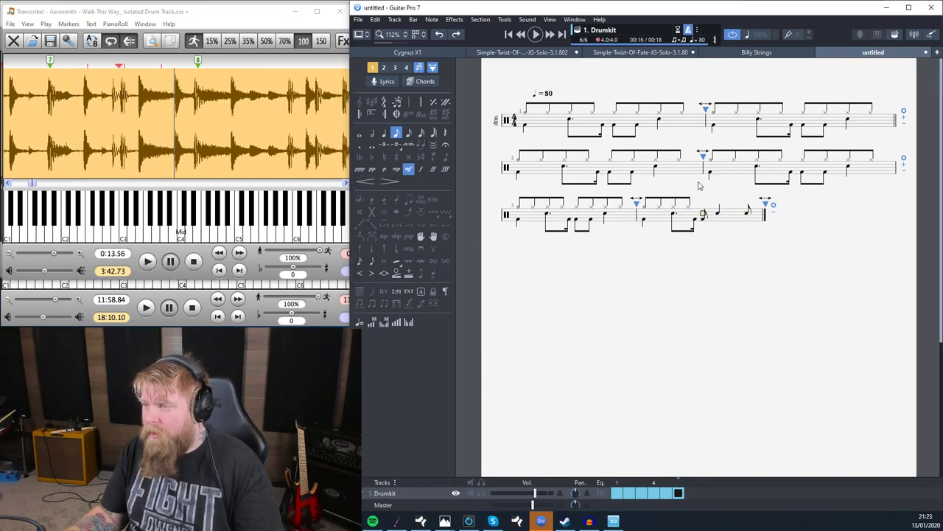
pyautogui.press('Up')
pyautogui.press('4')
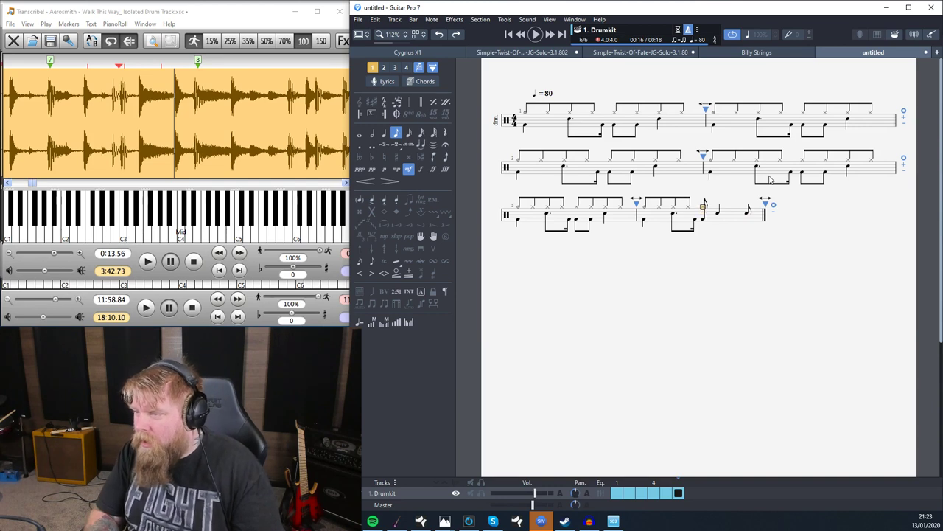
pyautogui.hotkey('ctrl', '1')
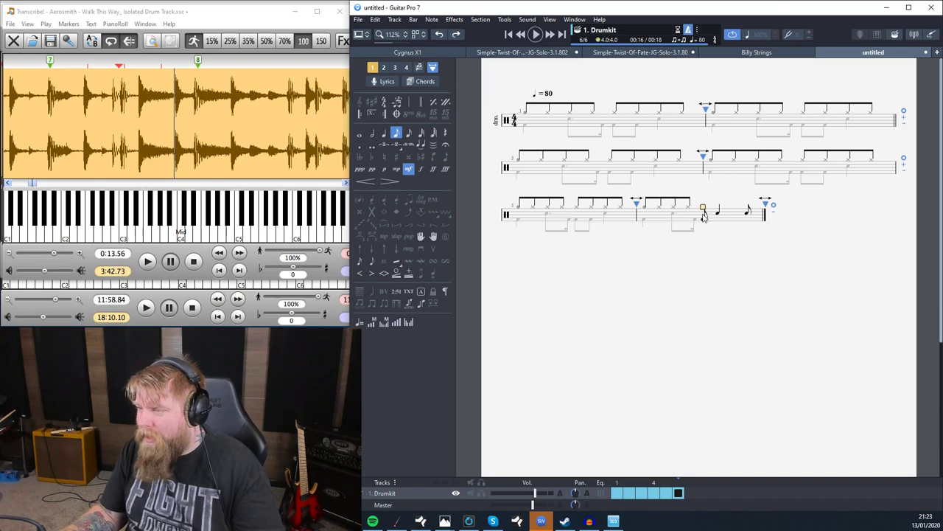
pyautogui.moveTo(704, 216); pyautogui.dragTo(768, 218)
pyautogui.press('Delete')
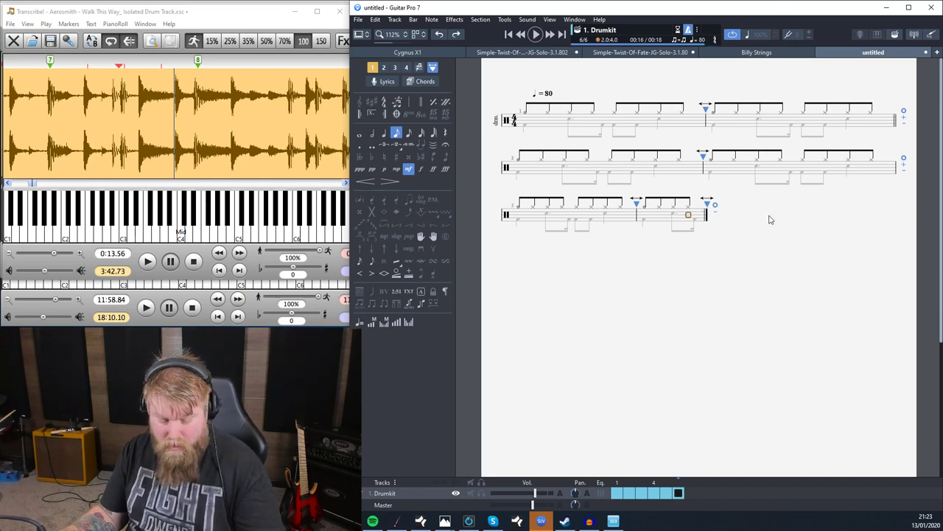
# Re-enter the second half of bar 6 in voice 2 as an eighth-note kick, a quarter-note snare and an eighth-note snare
pyautogui.hotkey('ctrl', '2')
pyautogui.press('-')
pyautogui.press('3')
pyautogui.press('6')
pyautogui.press('Right')
pyautogui.press('3')
pyautogui.press('6')
pyautogui.press('Right')
pyautogui.press('3')
pyautogui.press('6')
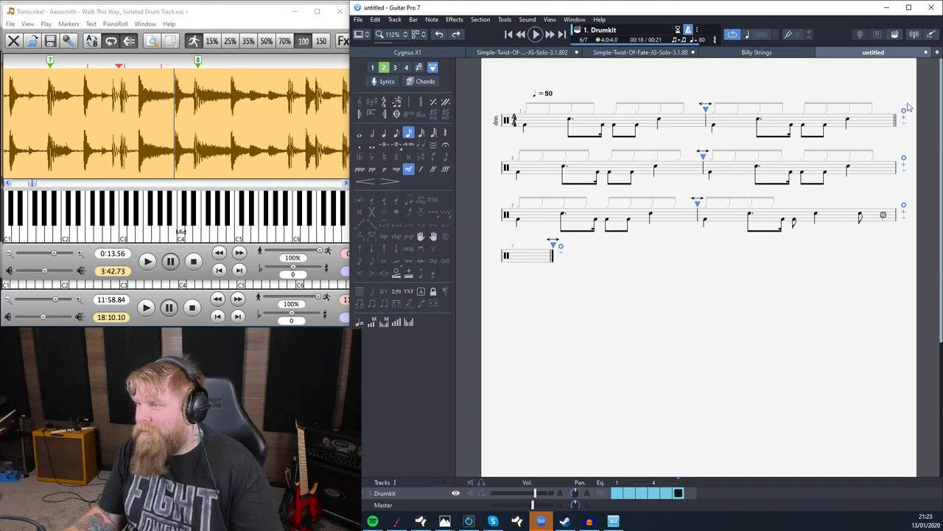
# Using the Virtual Drumkit, add an eighth-note closed hi-hat on beat 3 of bar 6 in voice 1, followed by a high crash
pyautogui.click(894, 36)
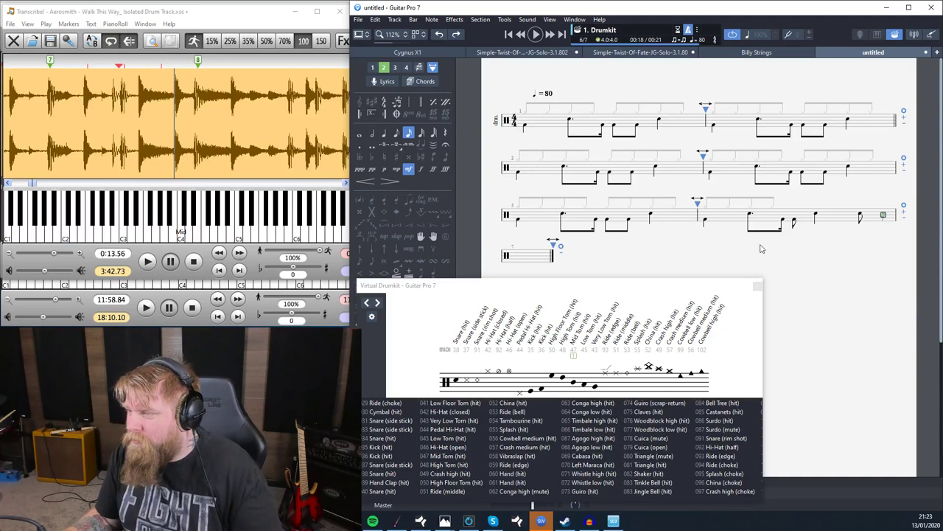
pyautogui.click(784, 220)
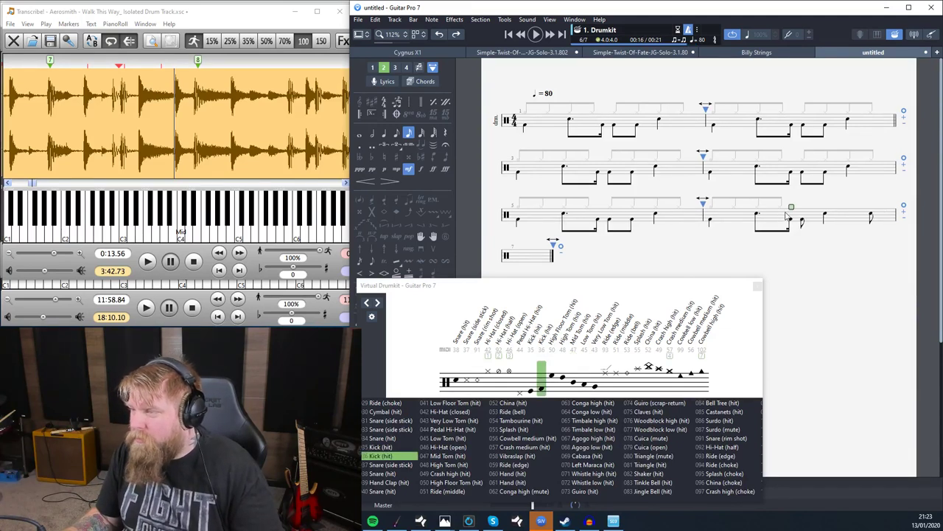
pyautogui.hotkey('ctrl', '1')
pyautogui.press('Right')
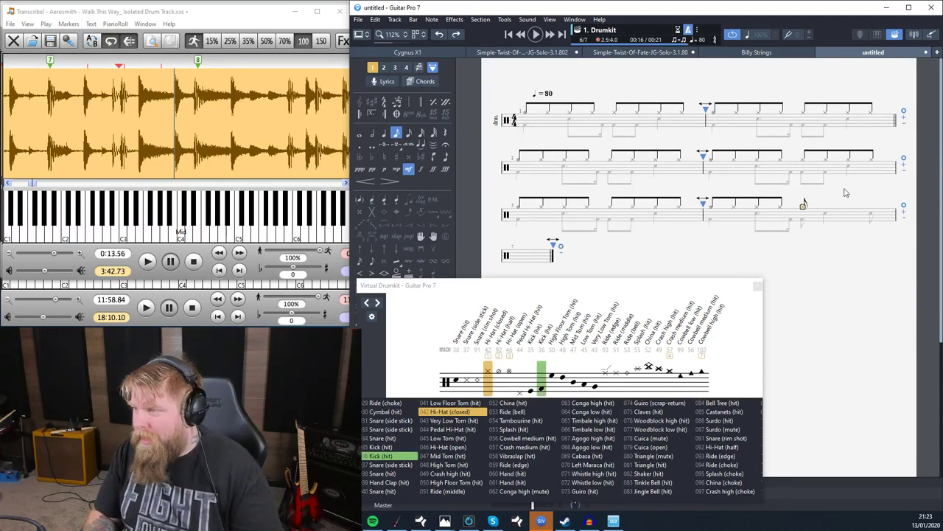
pyautogui.click(660, 372)
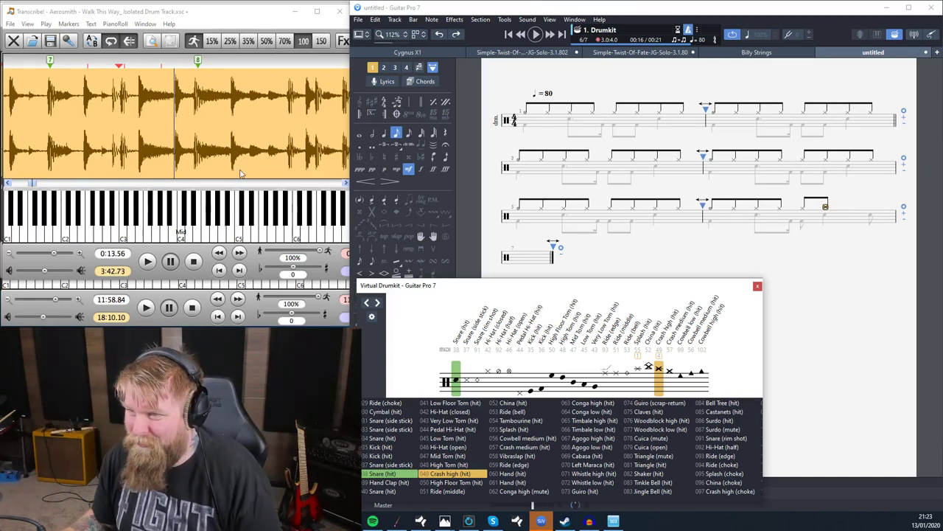
# Replay the passage briefly, lengthen the bar 6 high crash to a dotted quarter note and move on to bar 7
pyautogui.click(192, 24)
pyautogui.press('space')
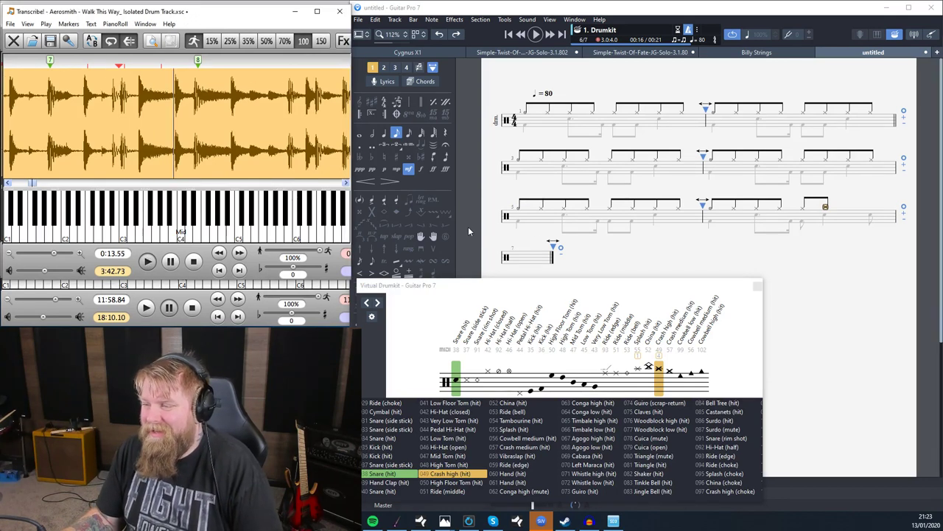
pyautogui.click(827, 210)
pyautogui.press('KP_Subtract')
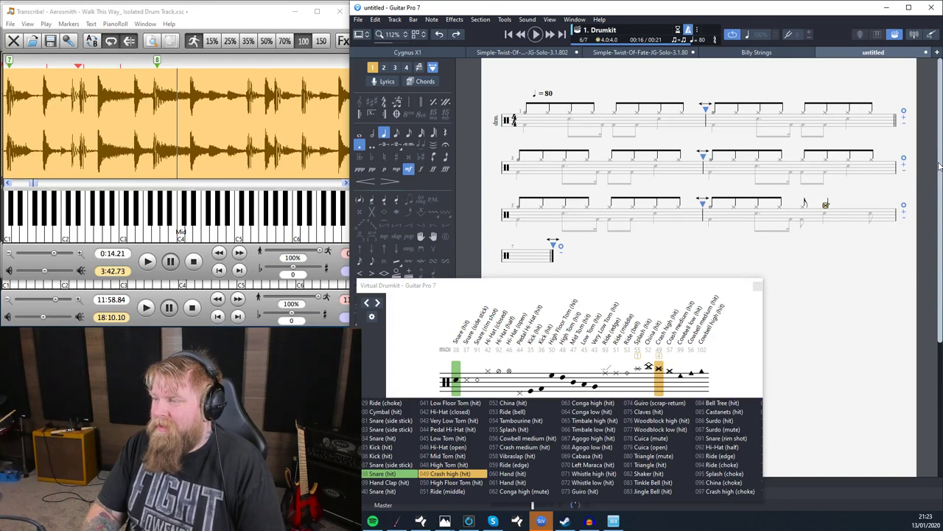
pyautogui.press('Right')
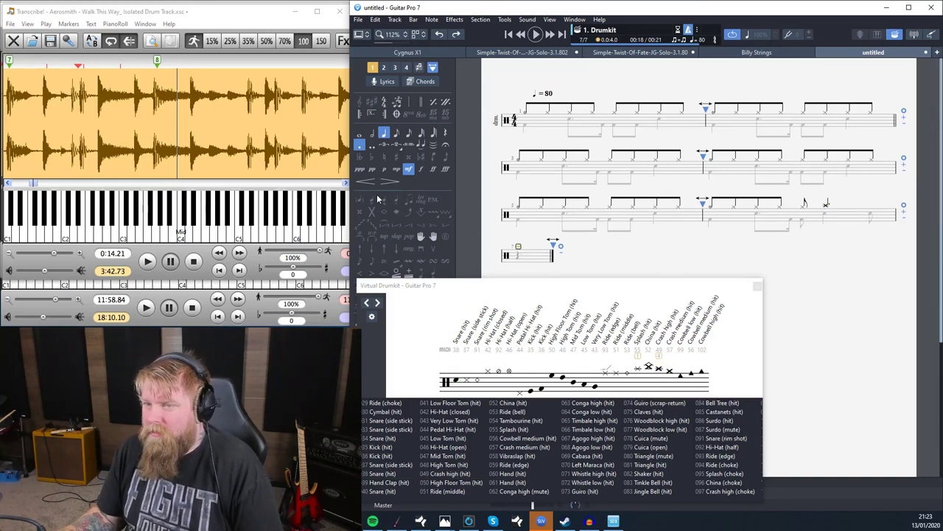
# Play the drum track in Transcribe! from measure 7 onward and compare the groove in the following measures
pyautogui.click(80, 98)
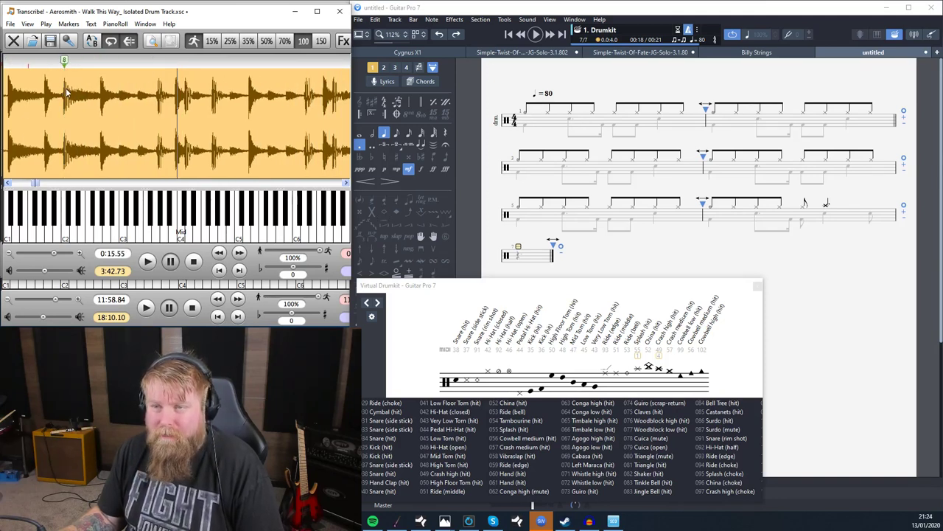
pyautogui.click(8, 184)
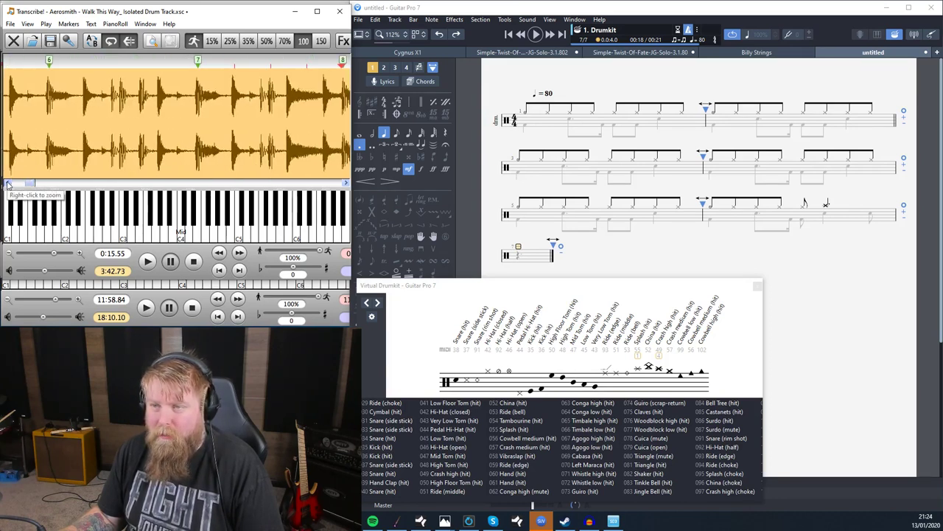
pyautogui.click(7, 184)
pyautogui.click(81, 109)
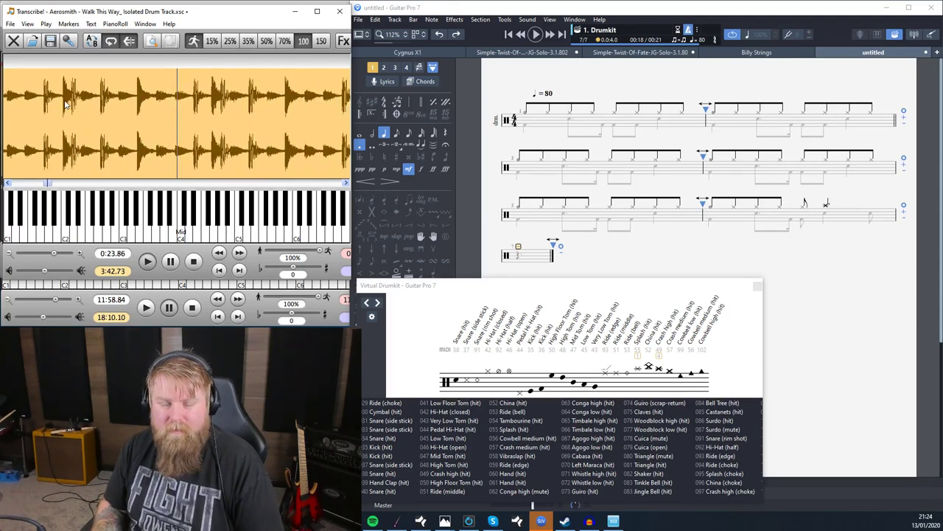
pyautogui.press('space')
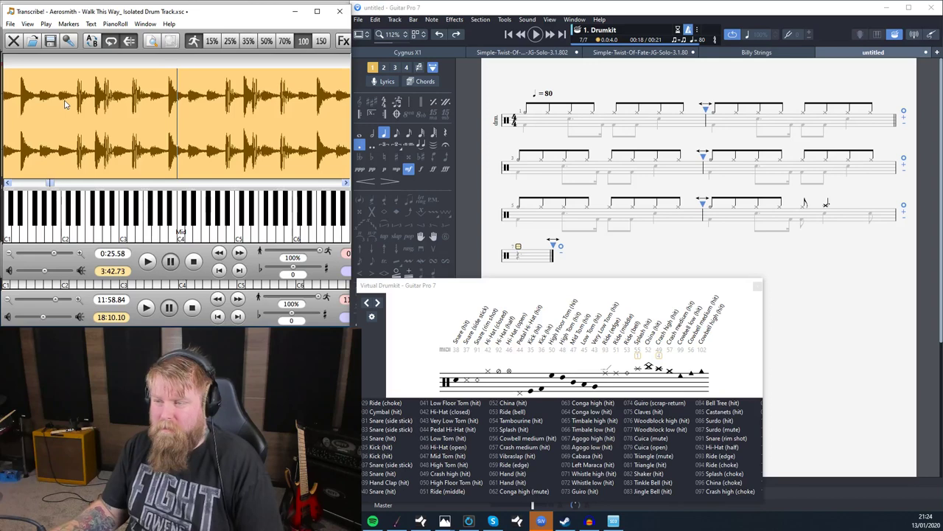
pyautogui.hotkey('ctrl', 'Left')
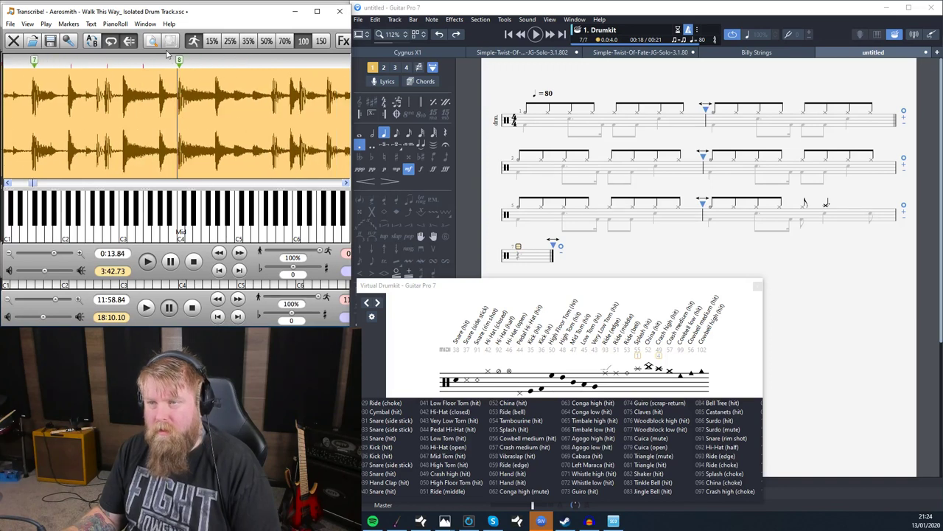
pyautogui.press('space')
pyautogui.press('space')
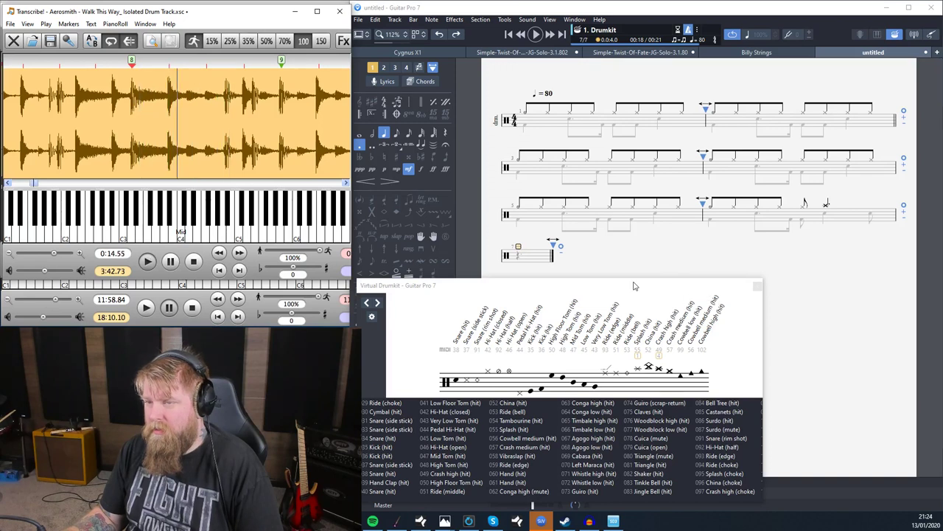
# Close the Virtual Drumkit and replay measure 8 in Transcribe! to identify its drum hits
pyautogui.click(758, 289)
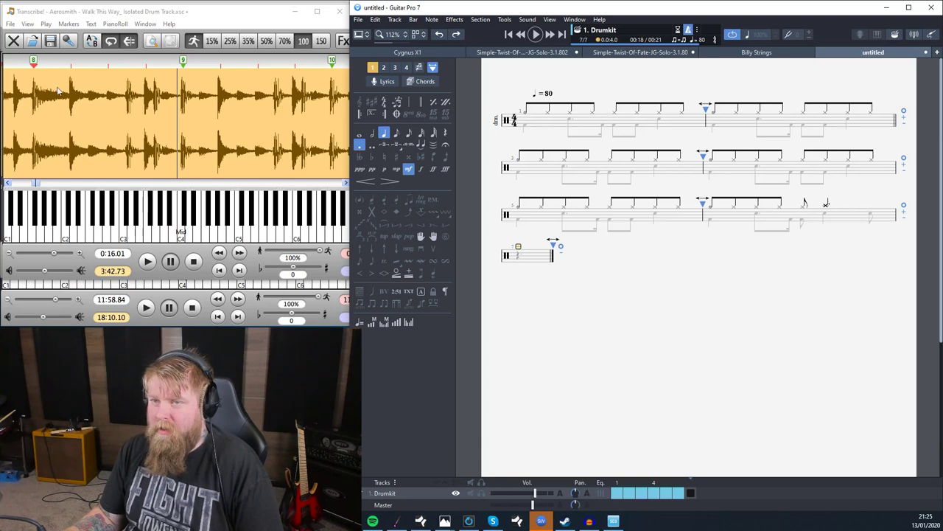
pyautogui.click(37, 96)
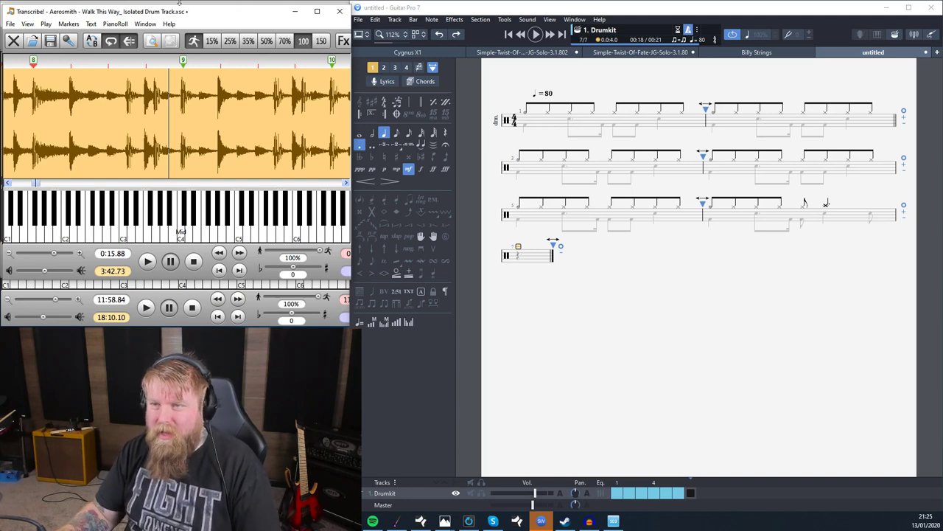
pyautogui.press('space')
pyautogui.press('space')
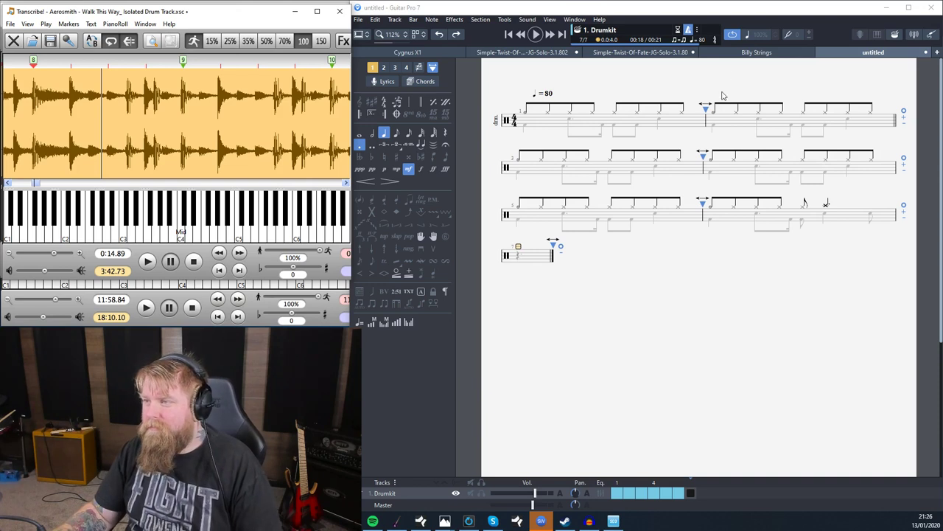
pyautogui.click(894, 36)
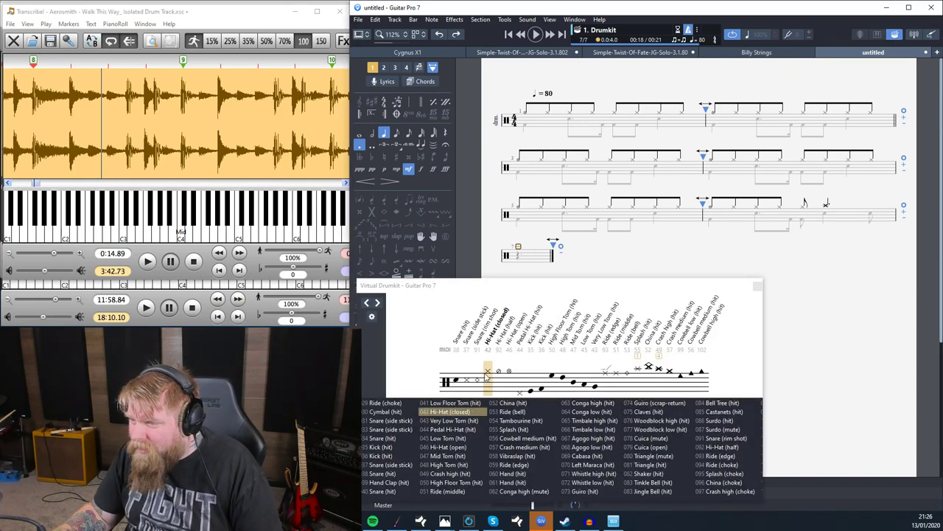
pyautogui.click(498, 375)
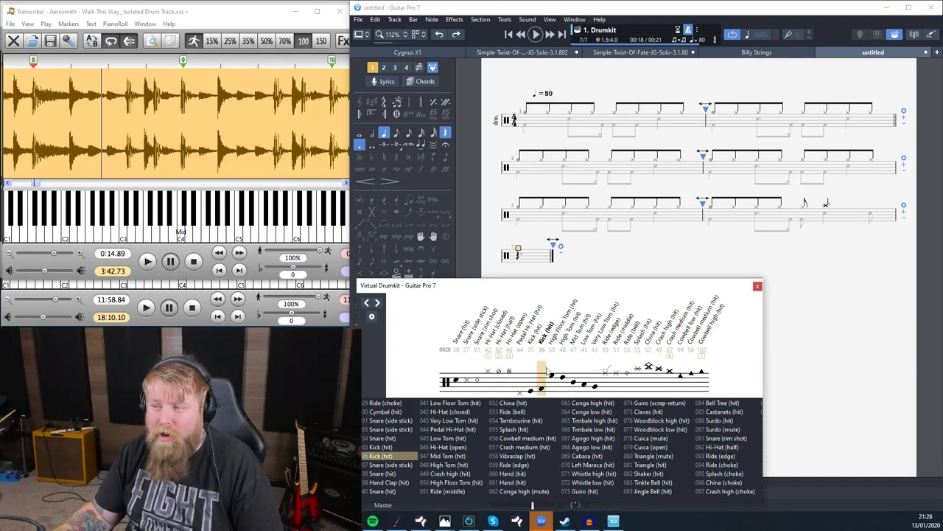
pyautogui.moveTo(564, 291); pyautogui.dragTo(0, 125)
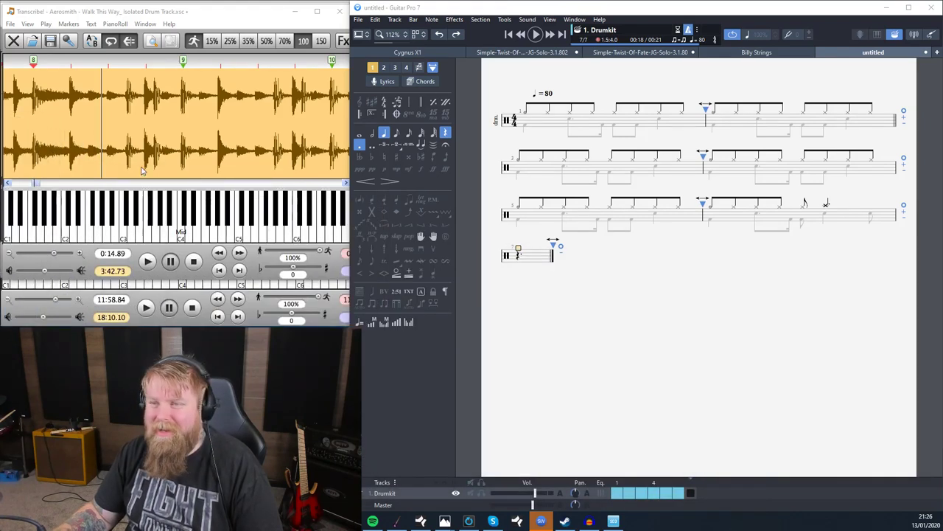
# Replay measure 8 in Transcribe!, repeating its opening and its second half
pyautogui.click(159, 14)
pyautogui.press('space')
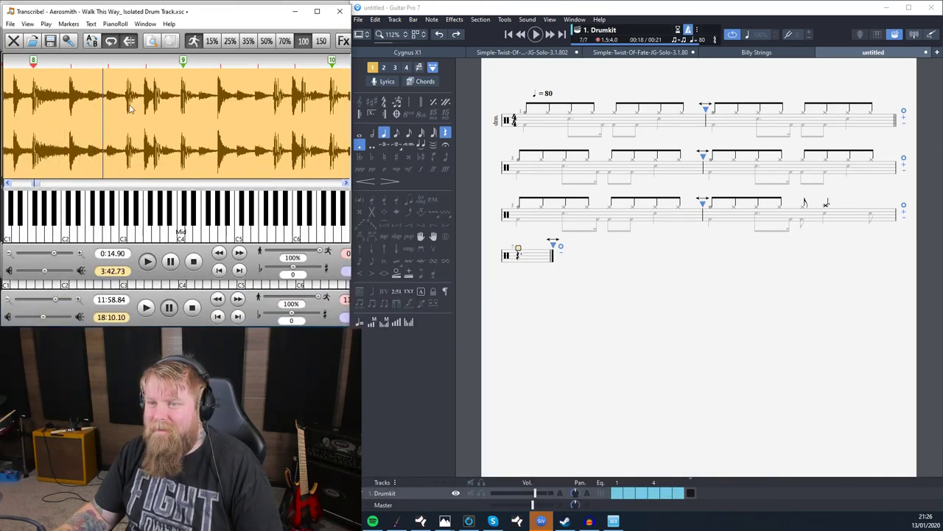
pyautogui.press('space')
pyautogui.press('space')
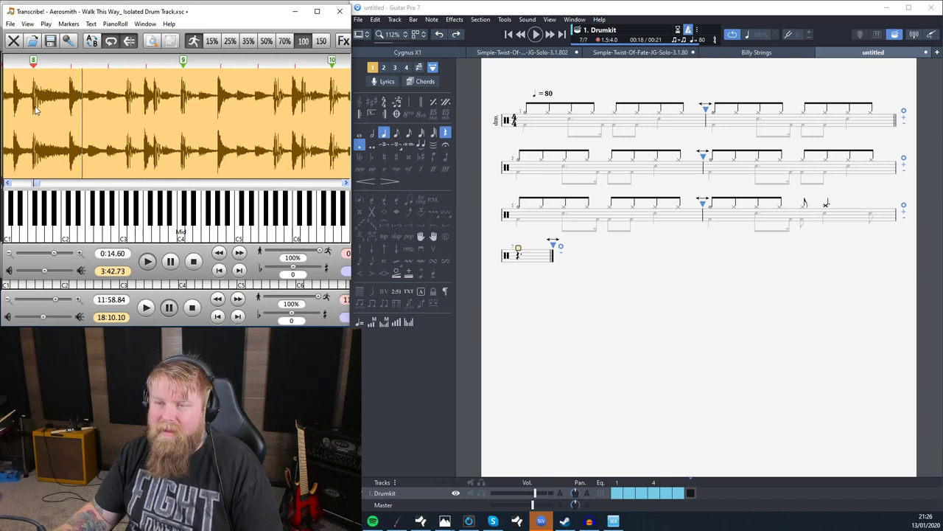
pyautogui.click(94, 94)
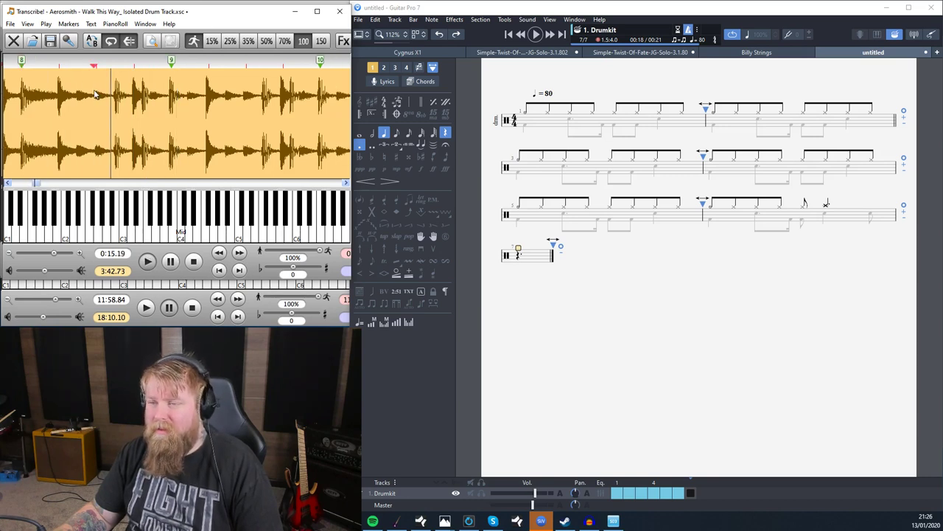
# Clear the rest in bar 7 and enter a quarter-note kick, quarter-note snare, eighth rest and eighth-note kick in voice 2
pyautogui.click(542, 255)
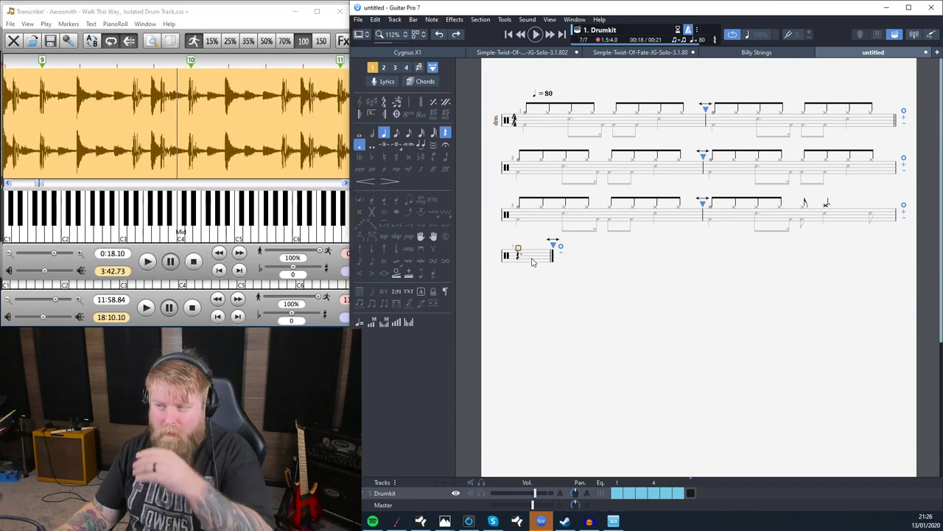
pyautogui.press('Delete')
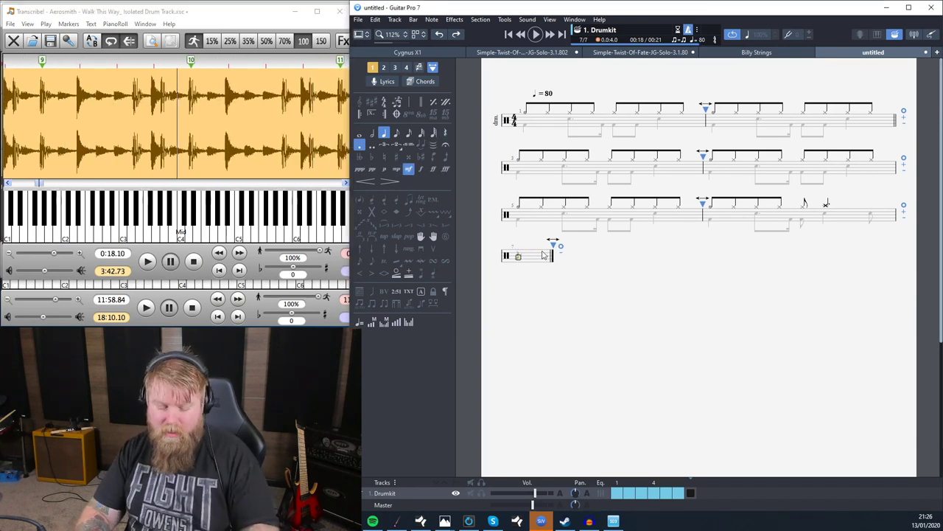
pyautogui.hotkey('ctrl', '2')
pyautogui.press('Right')
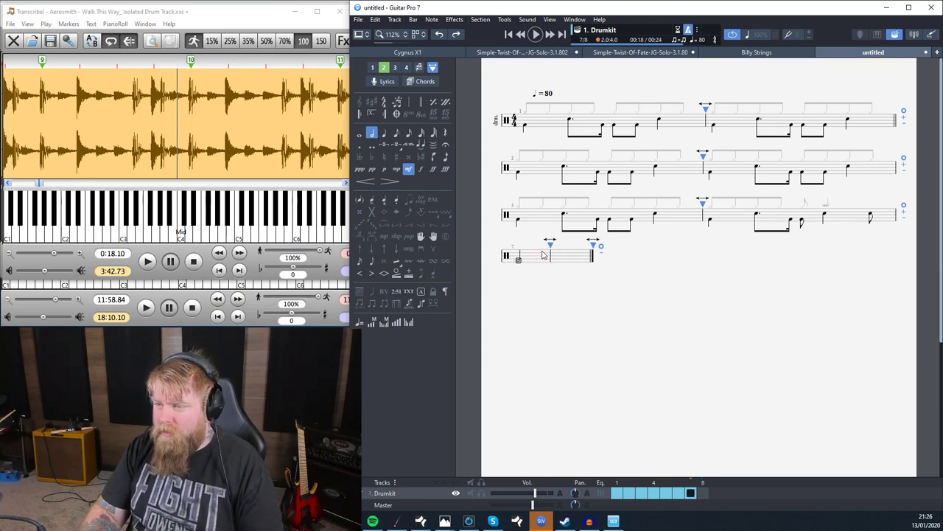
pyautogui.press('Right')
pyautogui.write('38')
pyautogui.press('Right')
pyautogui.press('-')
pyautogui.write('38')
pyautogui.press('Right')
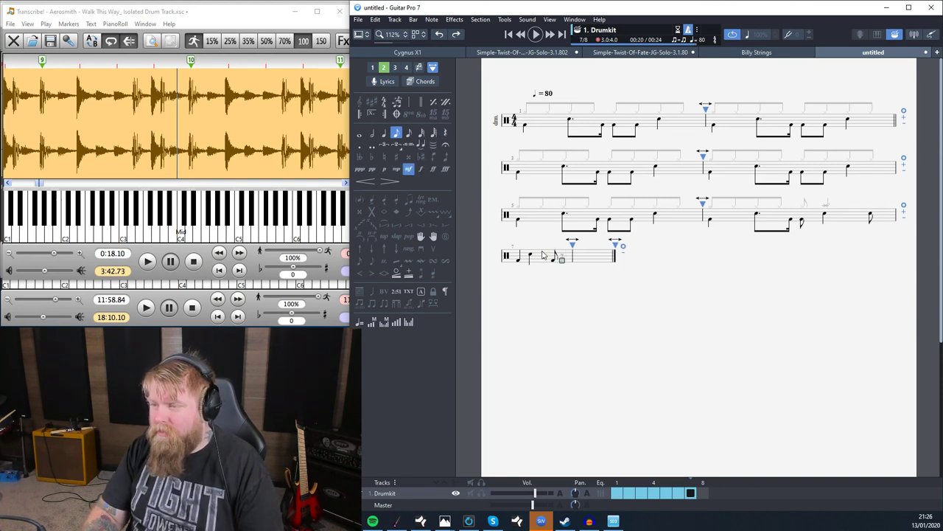
# Complete bar 7 in voice 2 with a sixteenth-note snare, a sixteenth-note kick and an eighth rest, and play it back
pyautogui.write('38')
pyautogui.press('Right')
pyautogui.press('-')
pyautogui.write('38')
pyautogui.press('Right')
pyautogui.press('+')
pyautogui.press('space')
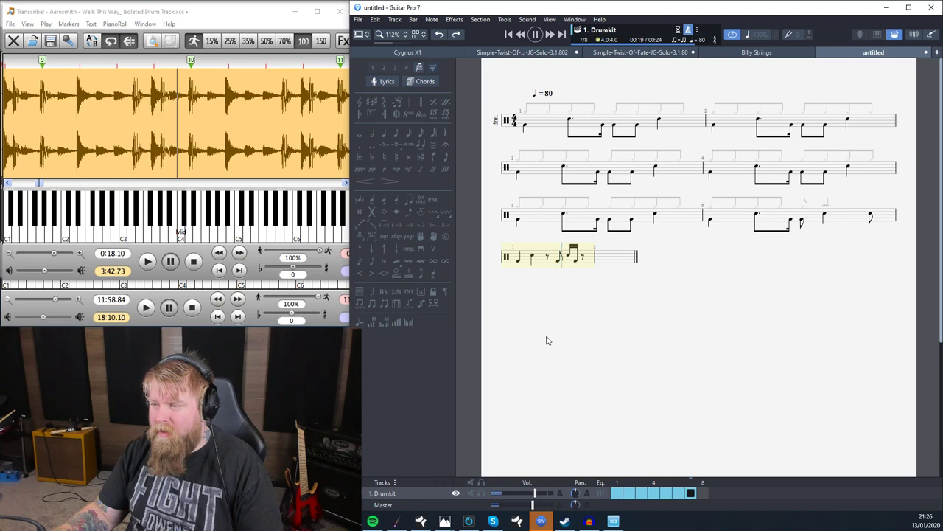
# Copy bar 7's voice 2 rhythm into bar 8, and return to the start of bar 7 in voice 1
pyautogui.press('space')
pyautogui.moveTo(517, 266); pyautogui.dragTo(597, 258)
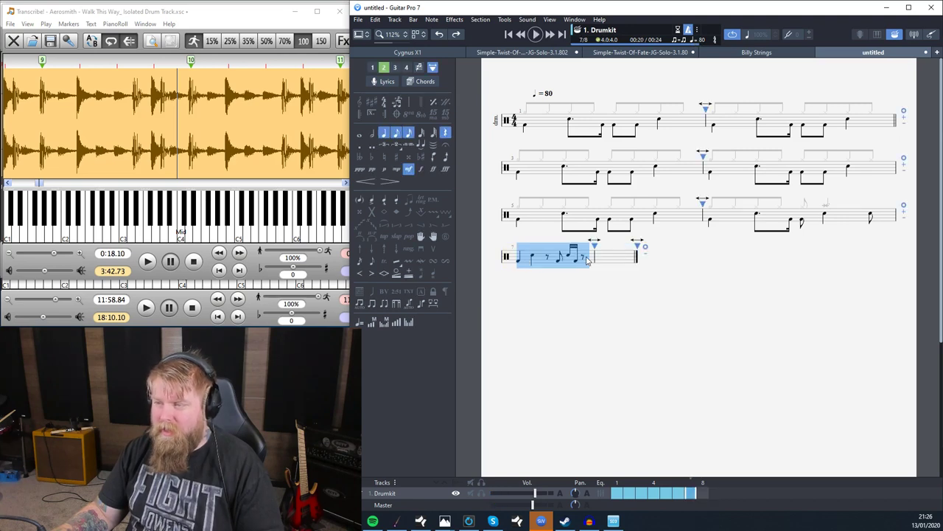
pyautogui.click(519, 271)
pyautogui.moveTo(518, 265); pyautogui.dragTo(584, 264)
pyautogui.hotkey('ctrl', 'c')
pyautogui.click(616, 264)
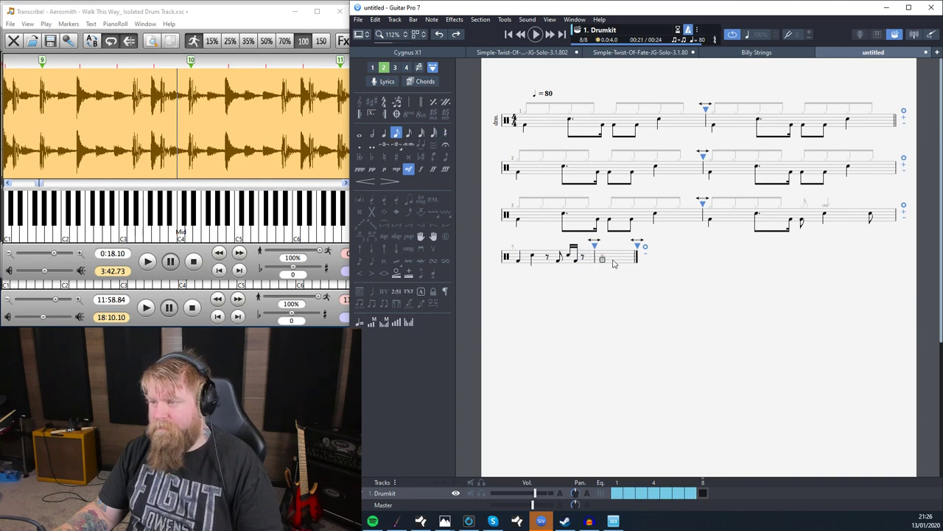
pyautogui.hotkey('ctrl', 'v')
pyautogui.click(522, 265)
pyautogui.hotkey('ctrl', '1')
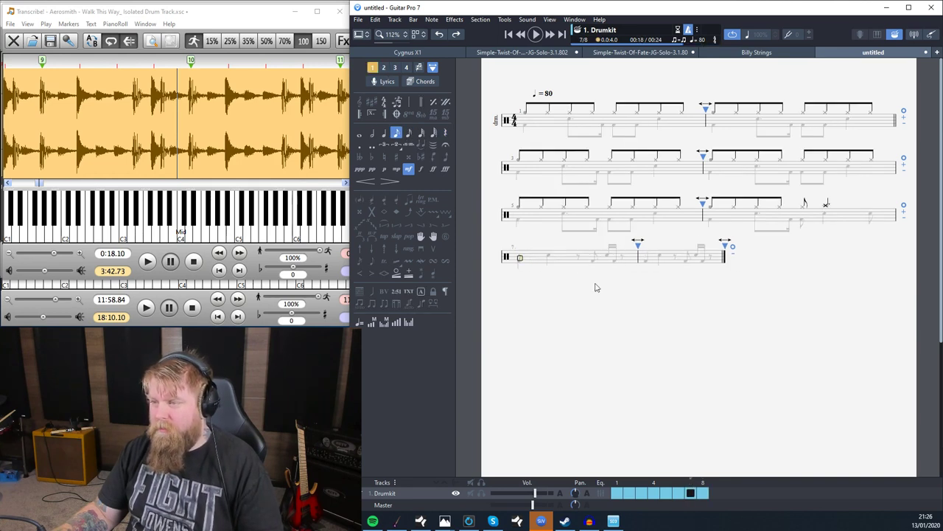
# Replay measure 8 in Transcribe! to check its cymbal part
pyautogui.click(231, 19)
pyautogui.press('space')
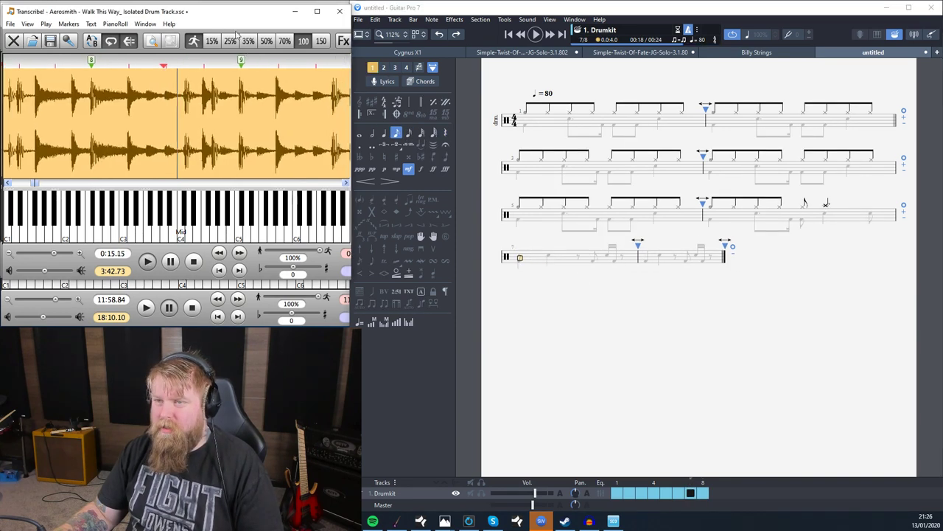
pyautogui.click(64, 92)
pyautogui.click(81, 88)
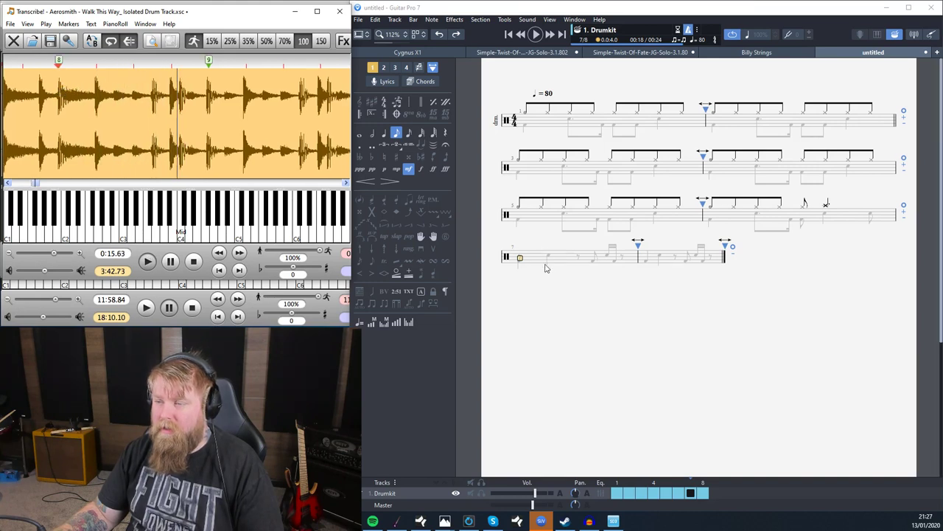
# Copy the crash cymbal from bar 6 to the start of bar 7 in voice 1 and shorten it to an eighth note
pyautogui.click(518, 255)
pyautogui.hotkey('ctrl', 'Delete')
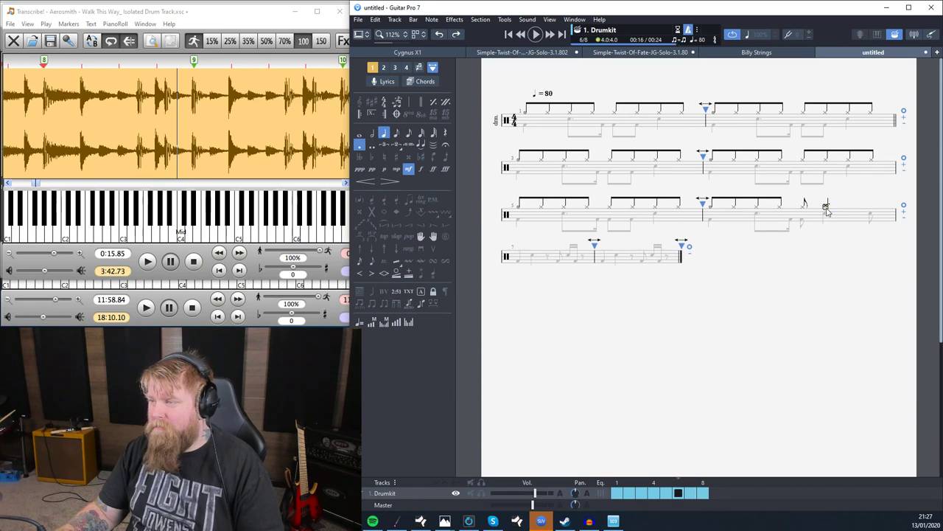
pyautogui.click(828, 211)
pyautogui.click(525, 256)
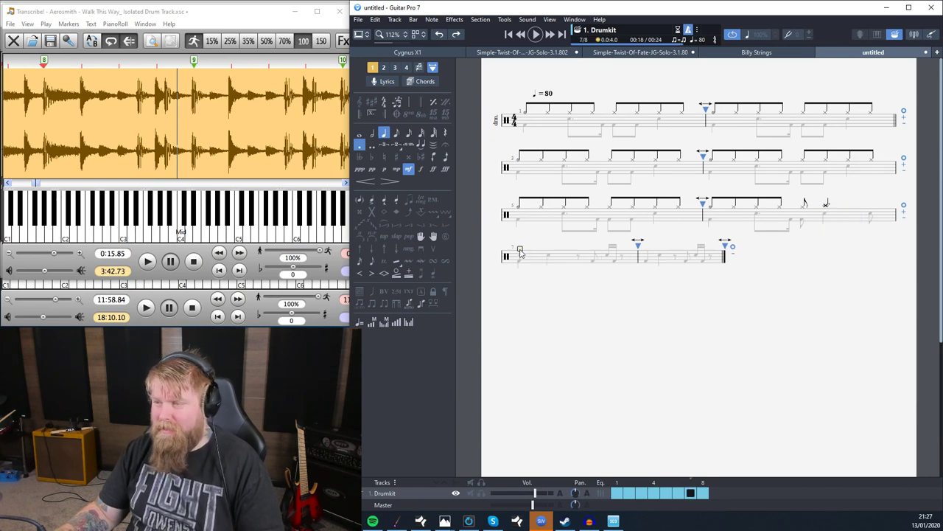
pyautogui.hotkey('ctrl', 'v')
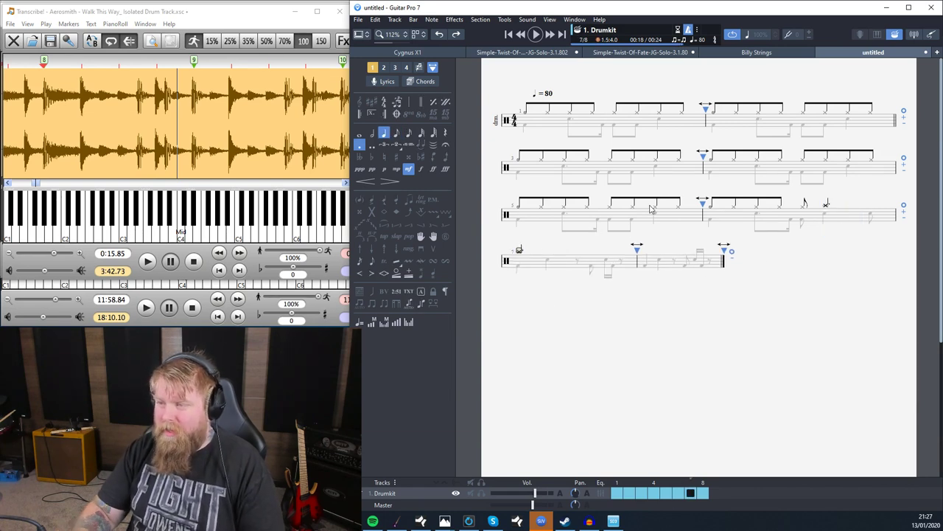
pyautogui.press('Left')
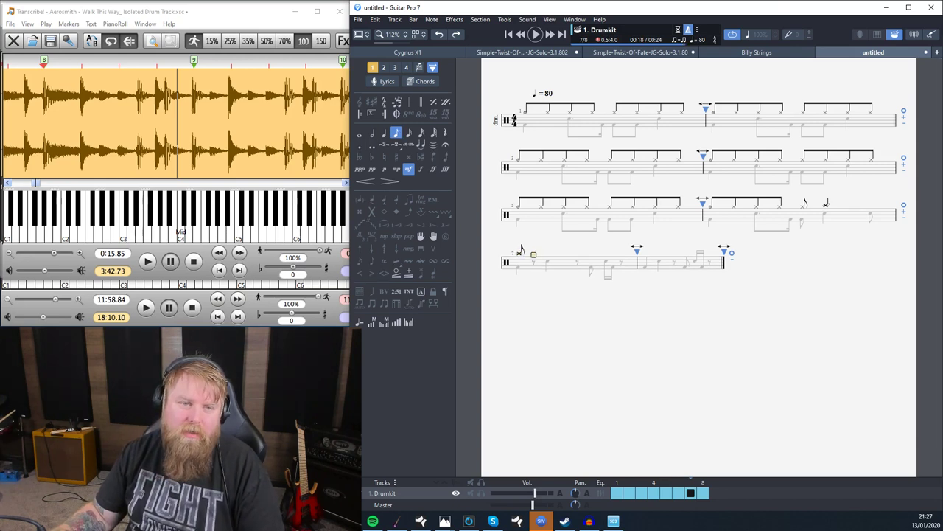
# Fill the rest of bar 7 in voice 1 with seven eighth-note hi-hats after the crash
pyautogui.press('3')
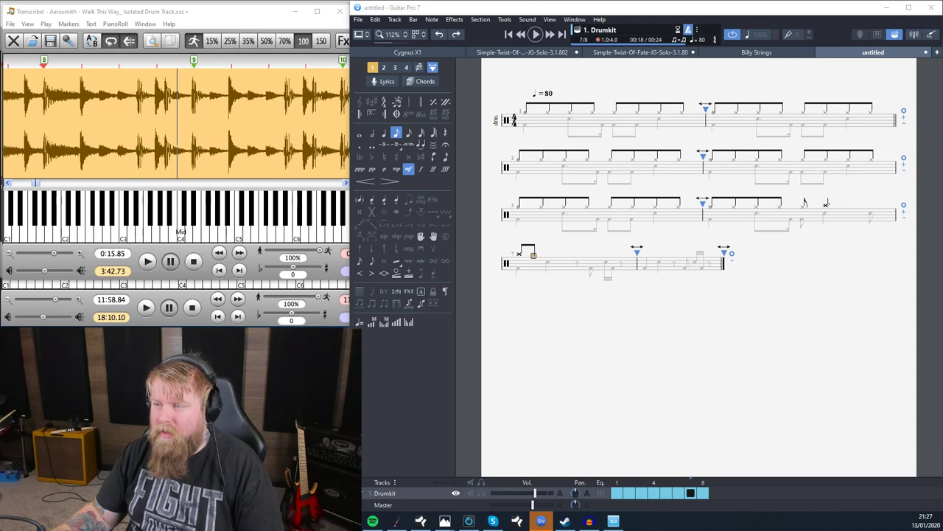
pyautogui.press('Right')
pyautogui.press('3')
pyautogui.press('Right')
pyautogui.press('3')
pyautogui.press('Right')
pyautogui.press('3')
pyautogui.press('Right')
pyautogui.press('3')
pyautogui.press('Right')
pyautogui.press('3')
pyautogui.press('Right')
pyautogui.press('3')
pyautogui.press('Right')
pyautogui.press('3')
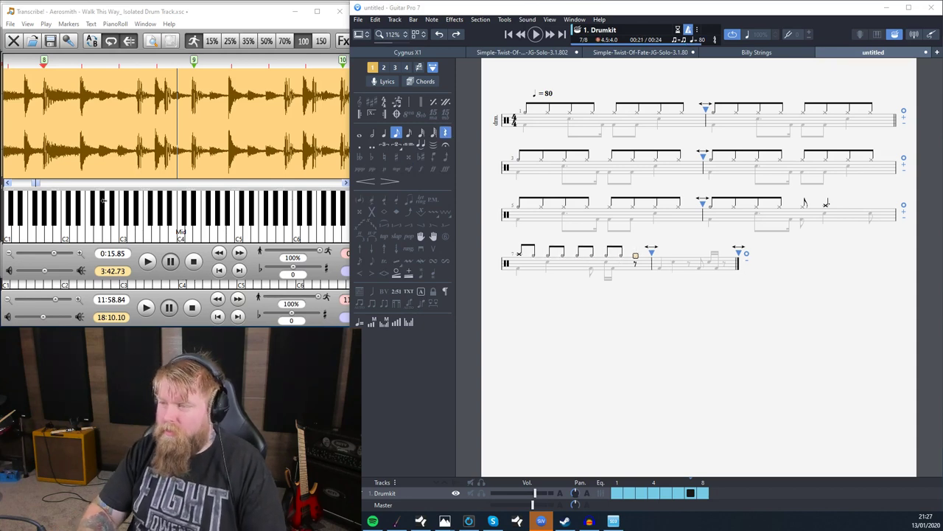
pyautogui.press('Left')
# Turn on multi-voice editing and check how the voice 2 rests look in bars 7 and 8
pyautogui.click(623, 269)
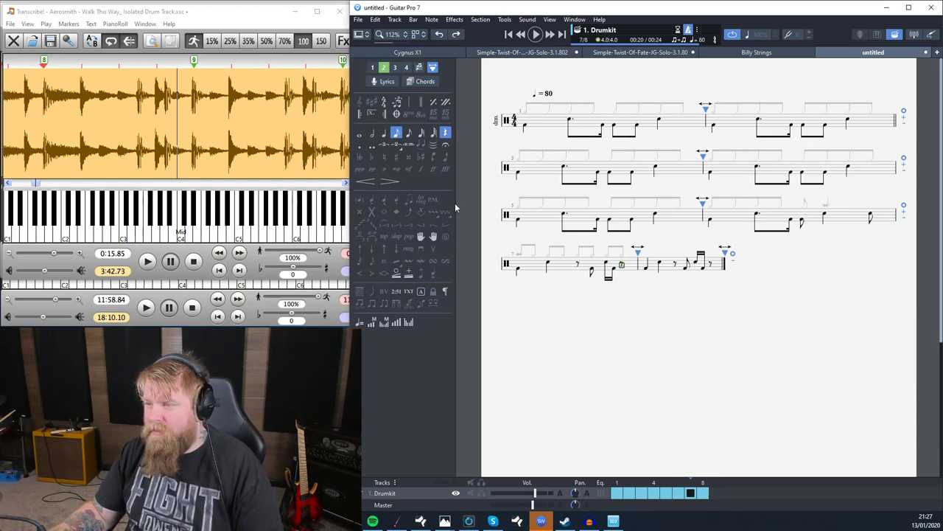
pyautogui.click(418, 67)
pyautogui.click(548, 263)
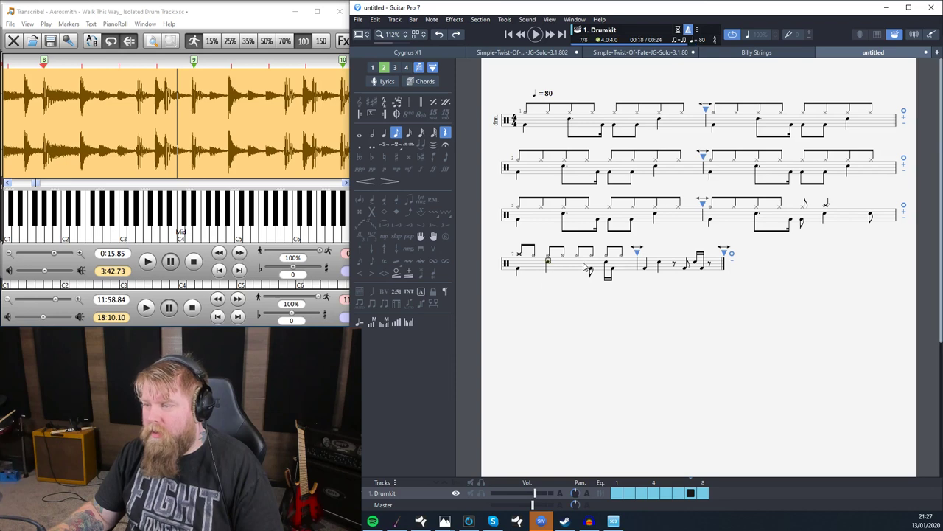
pyautogui.hotkey('ctrl', 'Right')
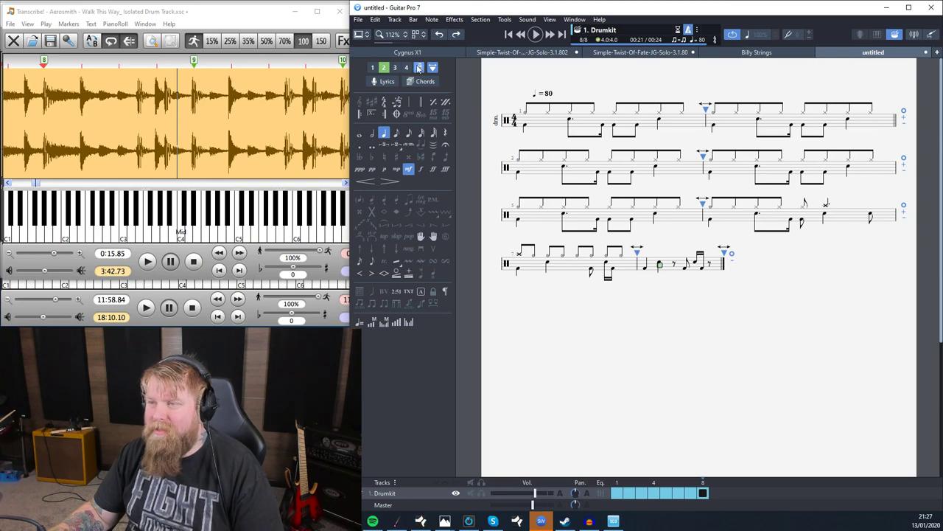
pyautogui.click(538, 264)
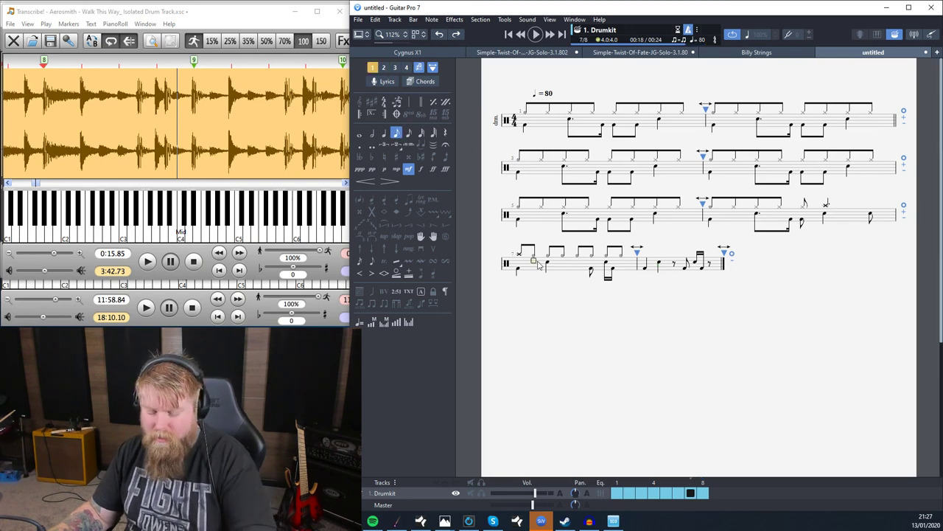
# Turn off hiding of useless rests on standard notation in the stylesheet's notation settings
pyautogui.press('F7')
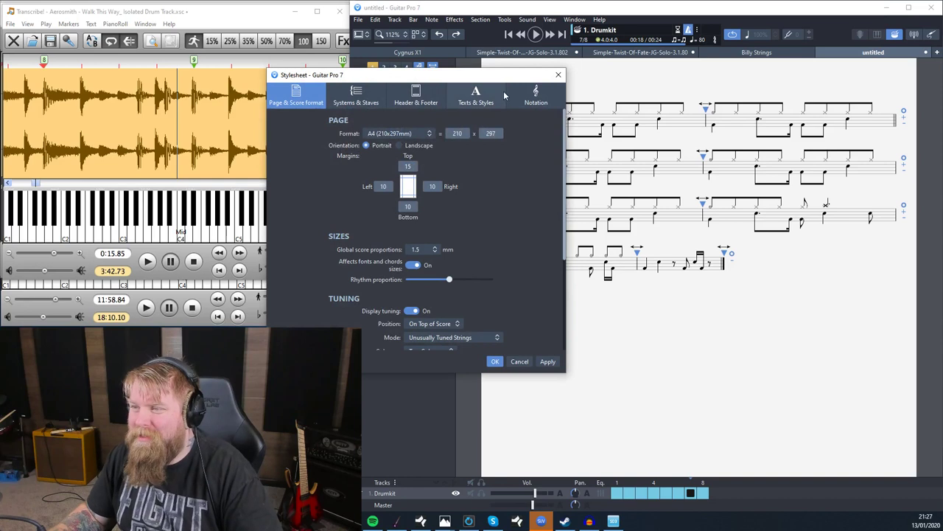
pyautogui.click(534, 96)
pyautogui.scroll(-4, 358, 244)
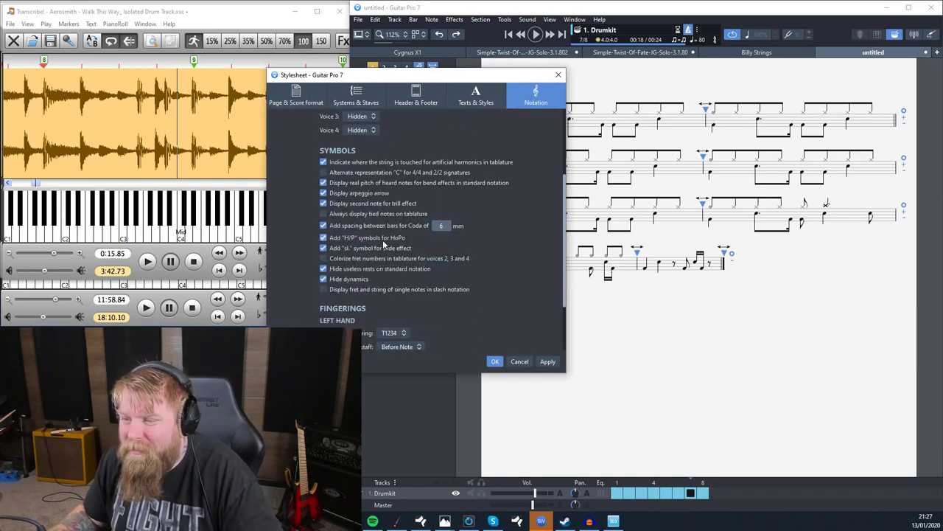
pyautogui.click(323, 269)
pyautogui.click(496, 361)
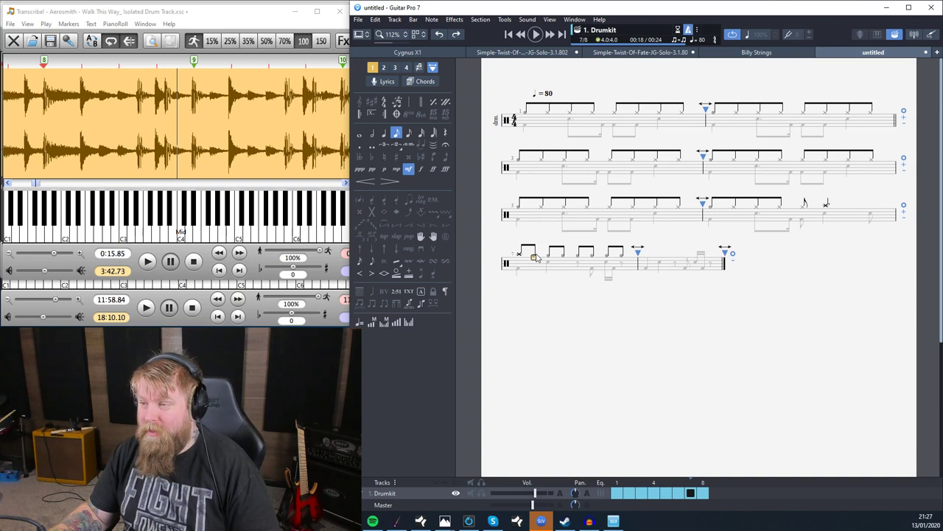
# Beam bar 7's voice 1 eighth notes in two groups of four and listen to the passage in Transcribe!
pyautogui.click(538, 260)
pyautogui.click(591, 264)
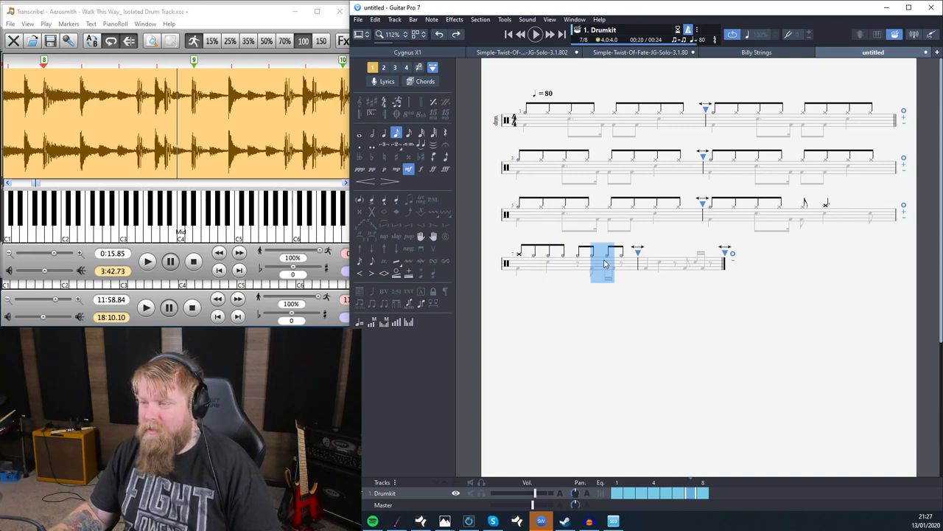
pyautogui.click(153, 42)
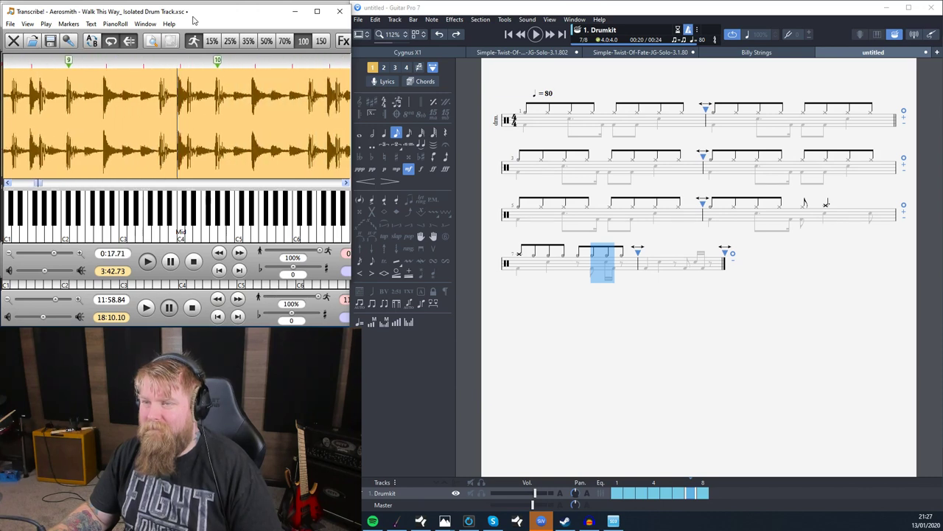
# Copy bar 7's last four eighth-note hi-hats and paste them twice to fill voice 1 of bar 8
pyautogui.click(619, 267)
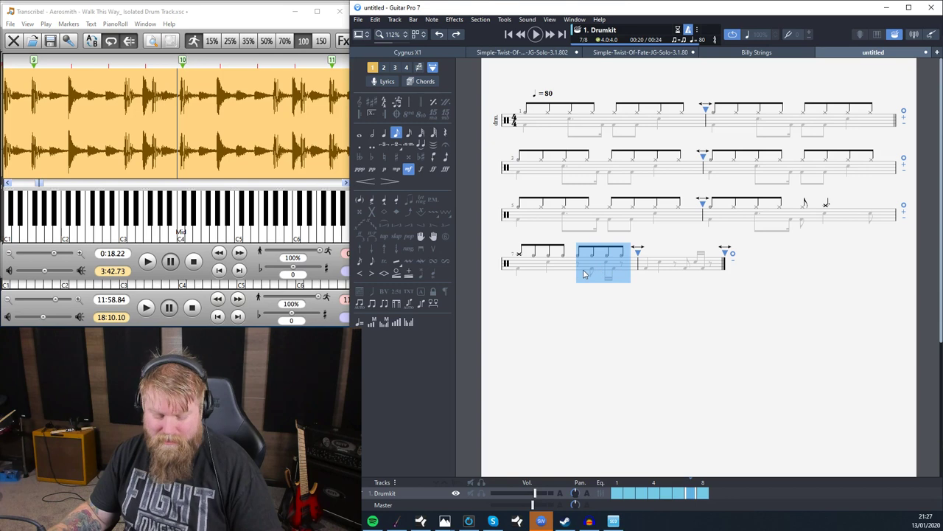
pyautogui.hotkey('ctrl', 'v')
pyautogui.hotkey('ctrl', 'v')
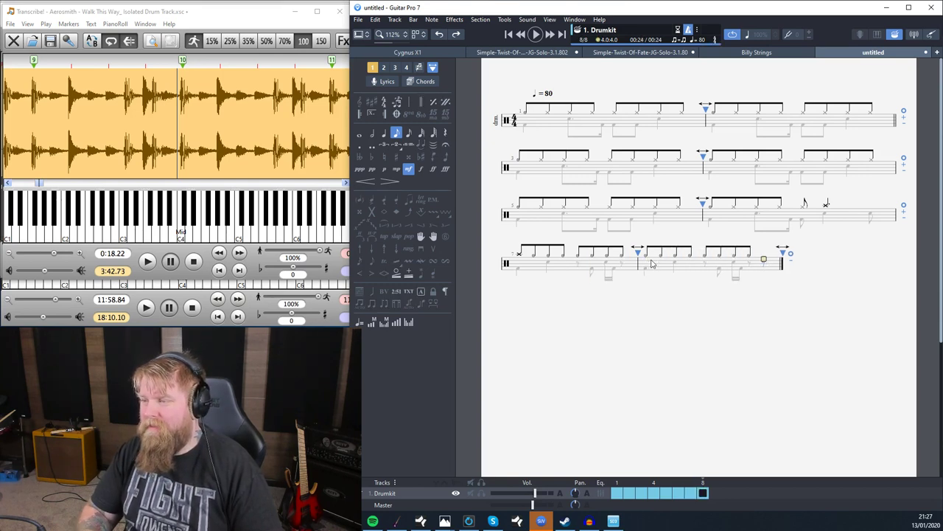
# Replay Transcribe! from the second half of measure 9 through measure 11 to compare the groove
pyautogui.click(134, 107)
pyautogui.press('space')
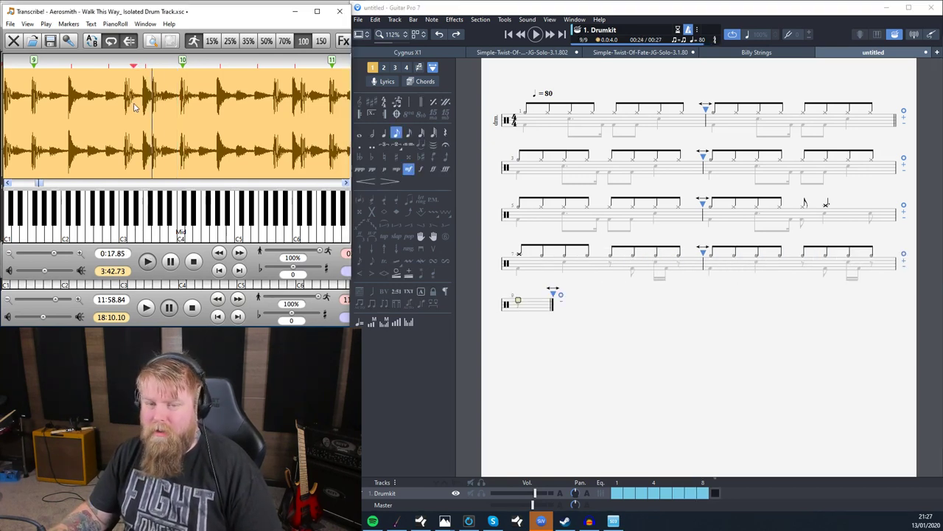
pyautogui.click(177, 84)
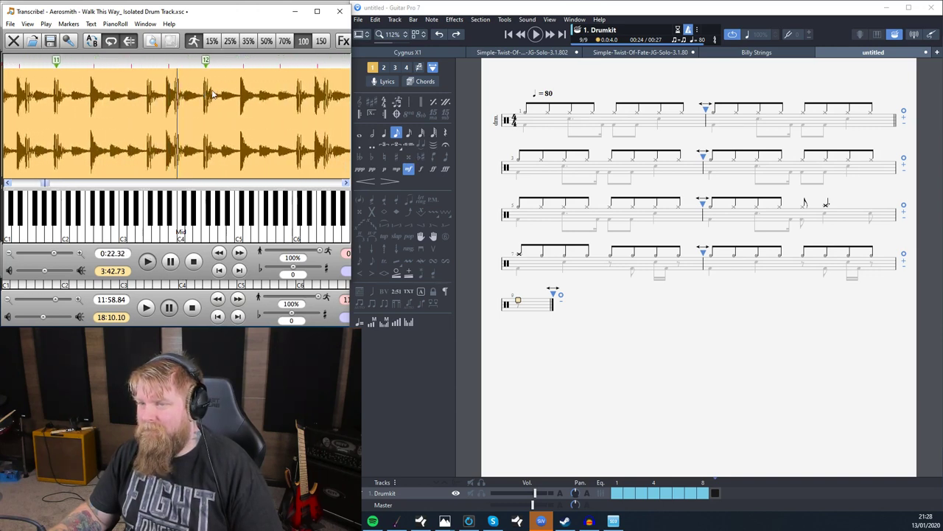
pyautogui.press('space')
# Turn on multi-voice editing, copy both voices of bar 8 and paste them twice to create bars 9 and 10
pyautogui.click(705, 266)
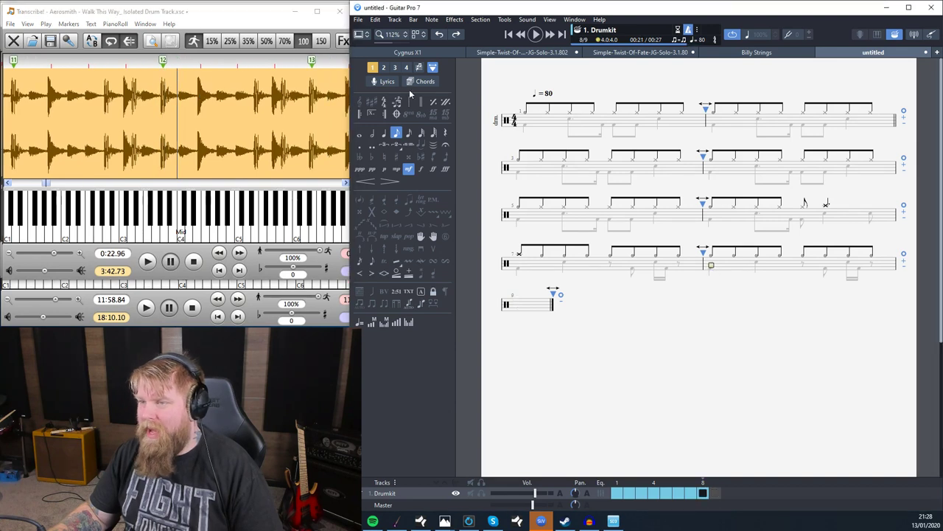
pyautogui.click(423, 67)
pyautogui.moveTo(711, 266); pyautogui.dragTo(886, 275)
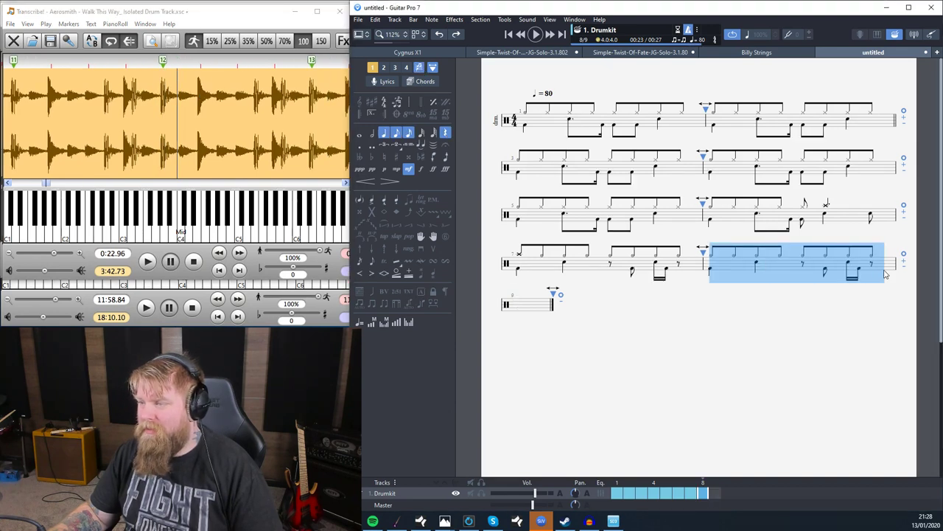
pyautogui.hotkey('ctrl', 'c')
pyautogui.click(512, 310)
pyautogui.hotkey('ctrl', 'v')
pyautogui.hotkey('ctrl', 'v')
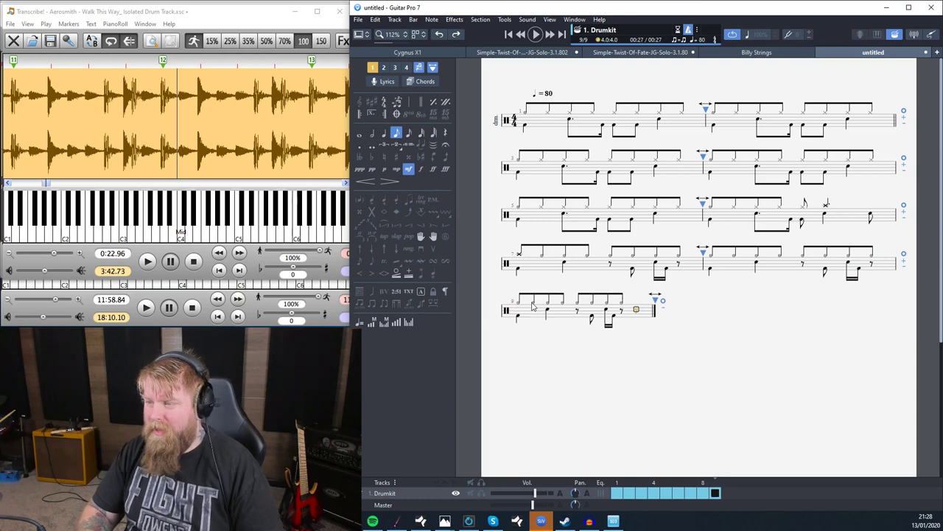
# Play the track in Transcribe! onward to measure 15 to check whether the groove repeats
pyautogui.click(145, 99)
pyautogui.press('space')
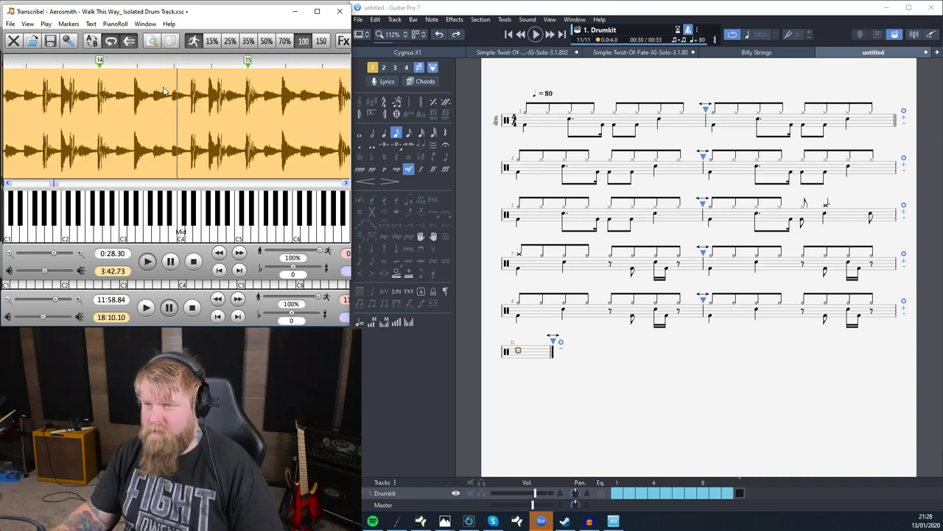
pyautogui.click(143, 91)
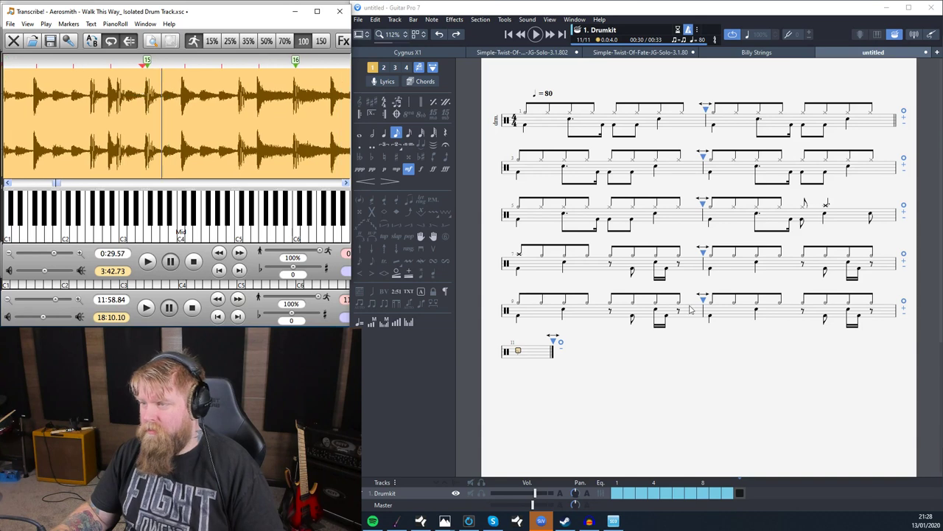
# Copy bars 8 to 10 in both voices and paste them as bars 11 to 13
pyautogui.click(720, 292)
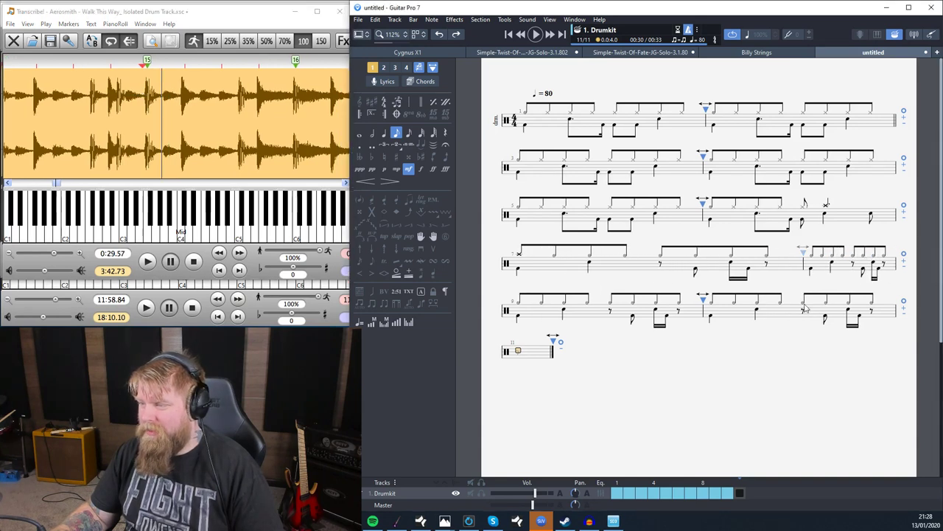
pyautogui.moveTo(725, 264); pyautogui.dragTo(877, 322)
pyautogui.scroll(-2, 596, 327)
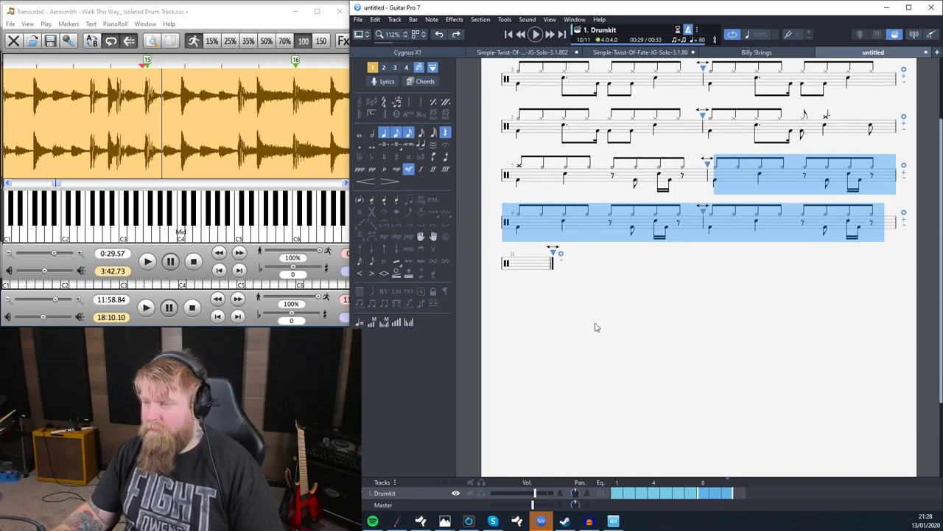
pyautogui.click(535, 268)
pyautogui.hotkey('ctrl', 'v')
pyautogui.press('Right')
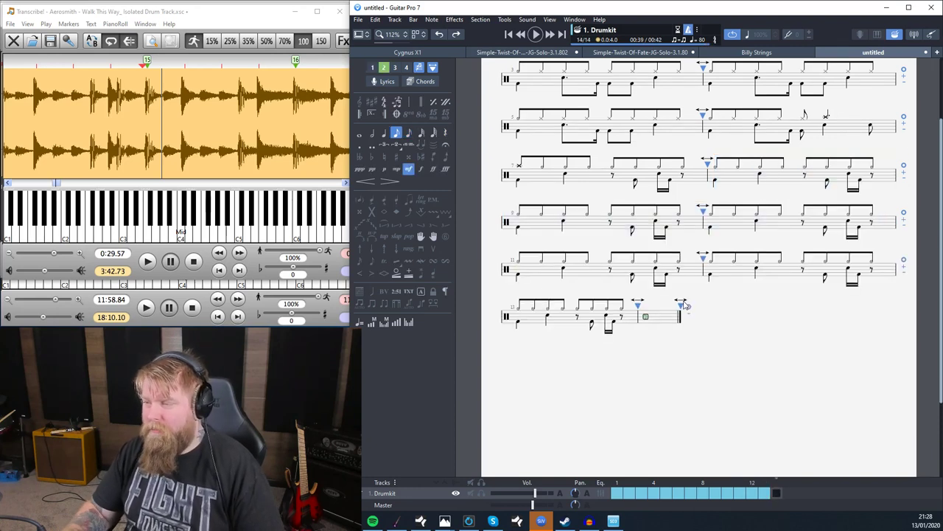
# Replay measure 15 in Transcribe!, reducing the playback speed to 50% to identify its hits
pyautogui.click(146, 99)
pyautogui.press('space')
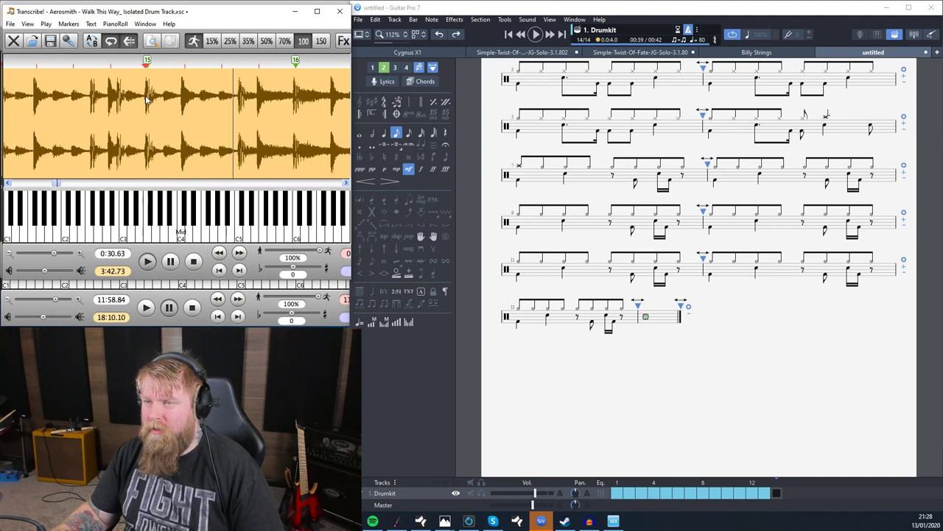
pyautogui.click(97, 94)
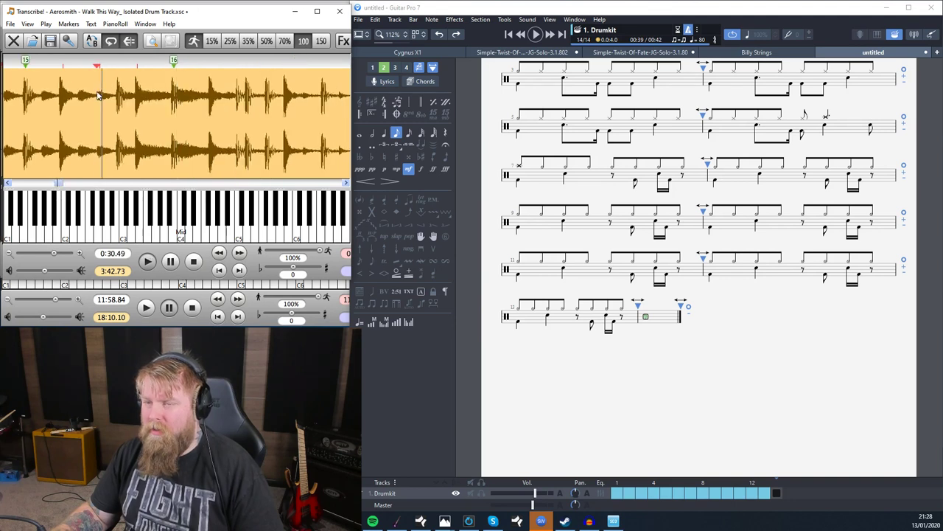
pyautogui.click(266, 42)
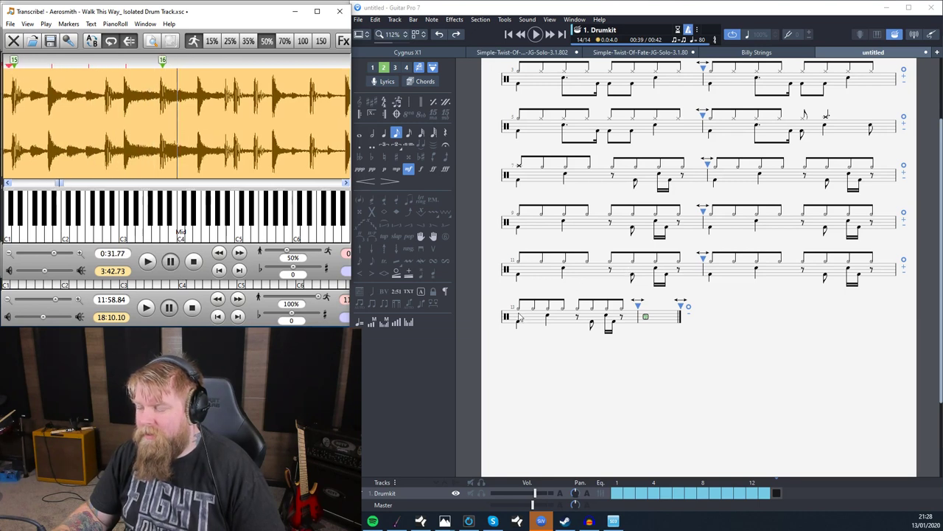
# Copy the first six eighth-note hits of bar 13's first voice into bar 14 and accent the last of them
pyautogui.click(372, 67)
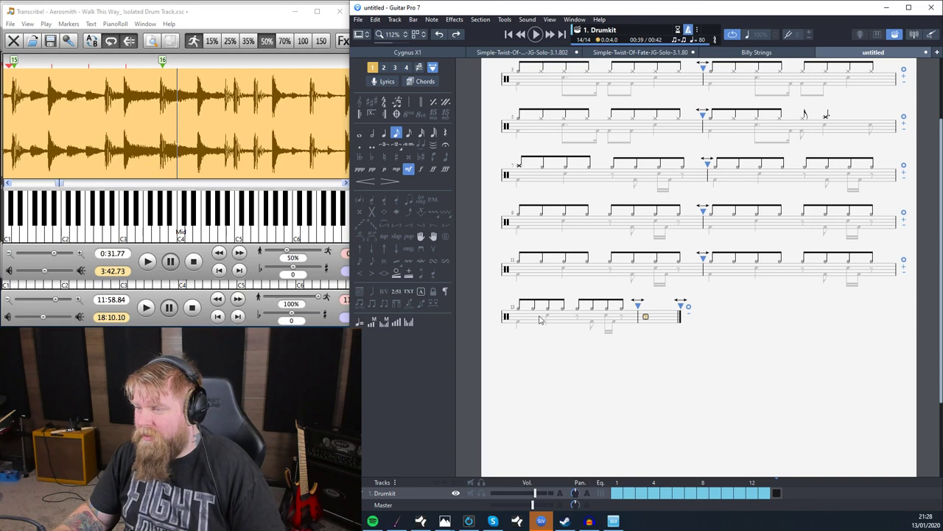
pyautogui.moveTo(519, 311); pyautogui.dragTo(598, 325)
pyautogui.click(690, 328)
pyautogui.hotkey('ctrl', 'v')
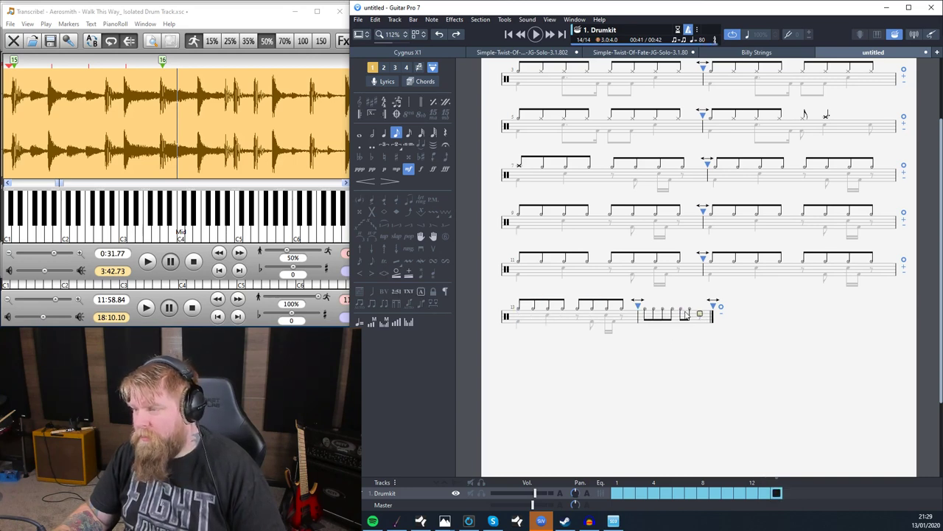
pyautogui.click(371, 202)
pyautogui.press('Right')
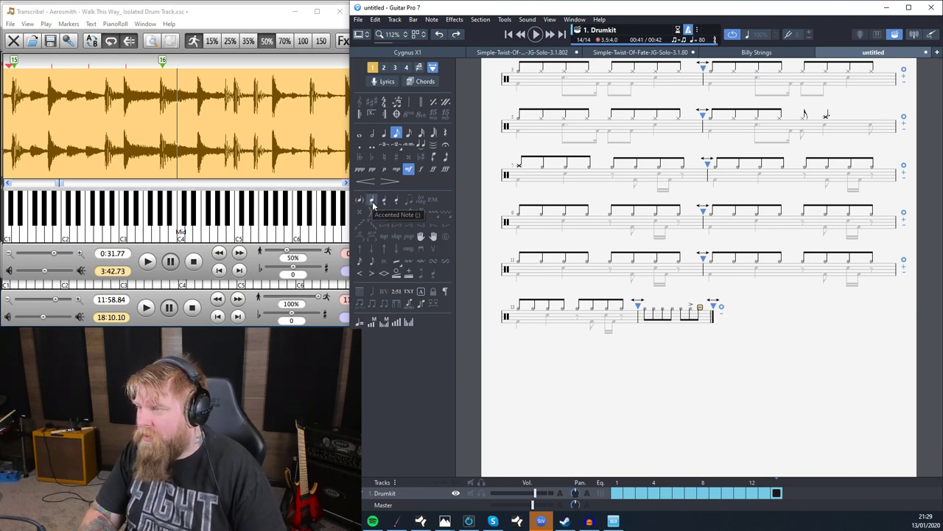
# Finish bar 14's first voice with a cymbal hit on beat 4 and lengthen it to a quarter note
pyautogui.press('r')
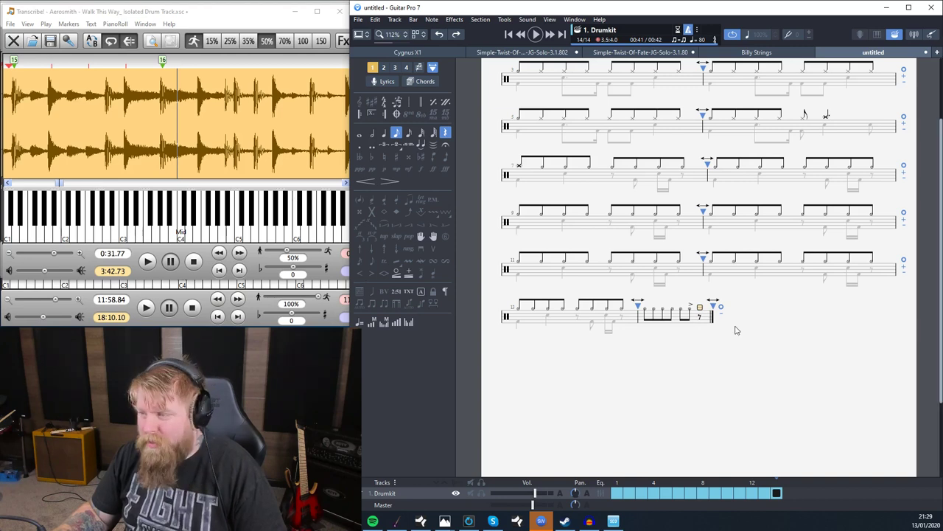
pyautogui.press('Right')
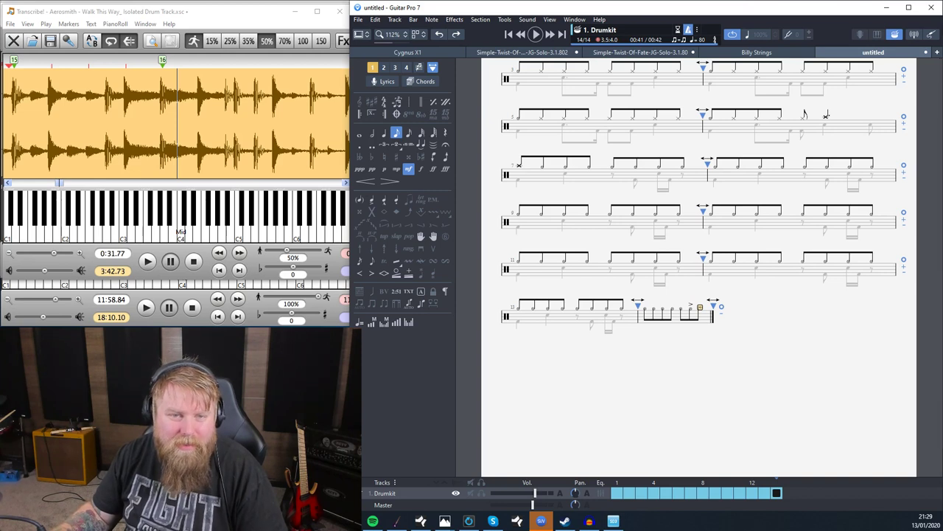
pyautogui.press('Right')
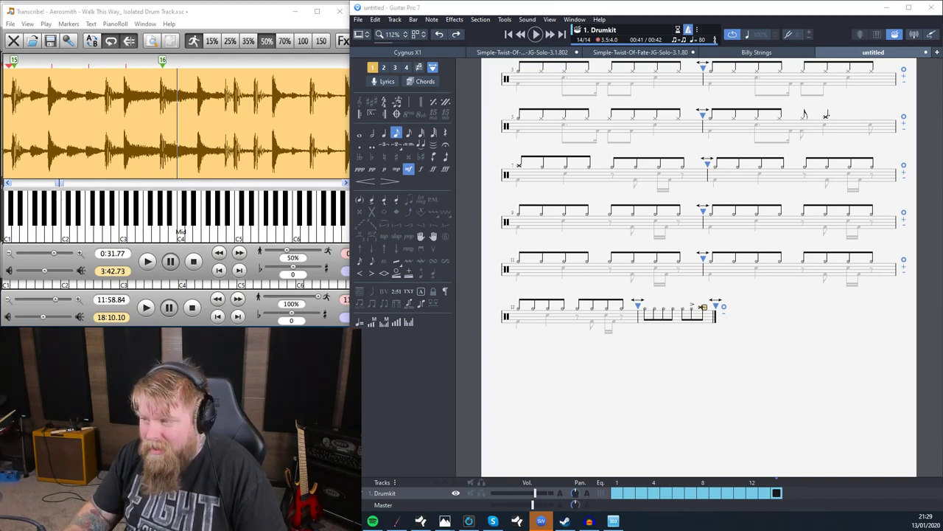
pyautogui.press('Left')
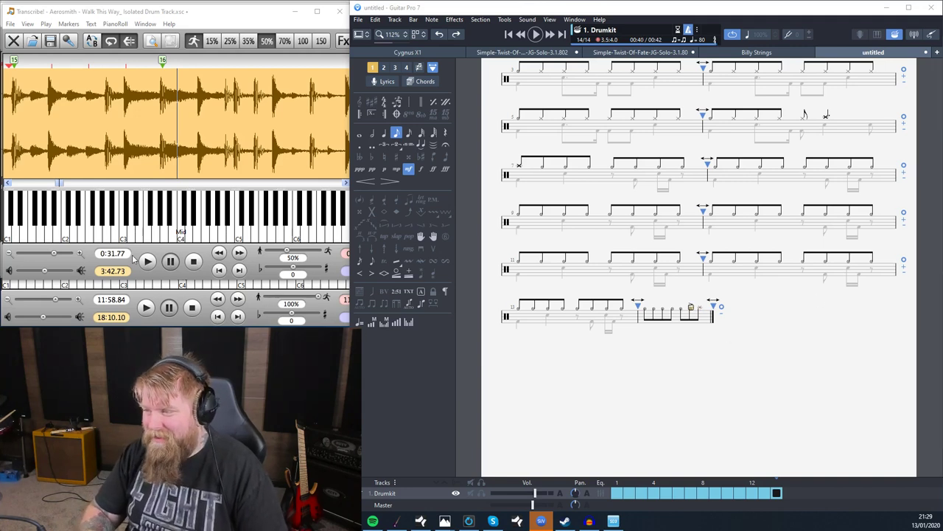
pyautogui.press('r')
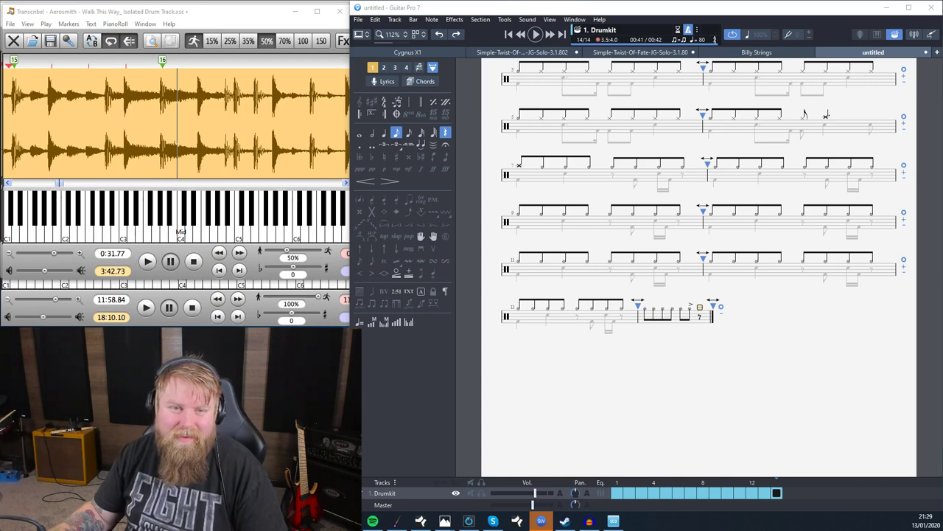
pyautogui.press('r')
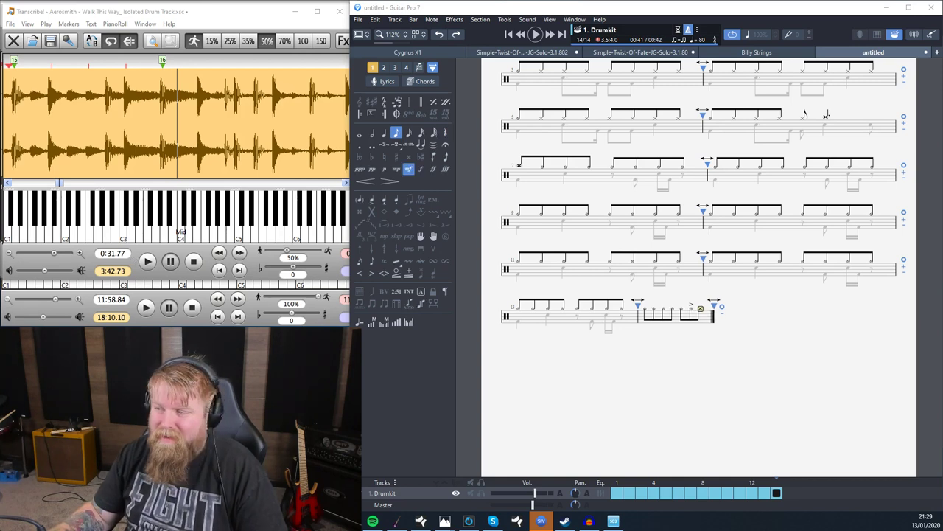
pyautogui.press('r')
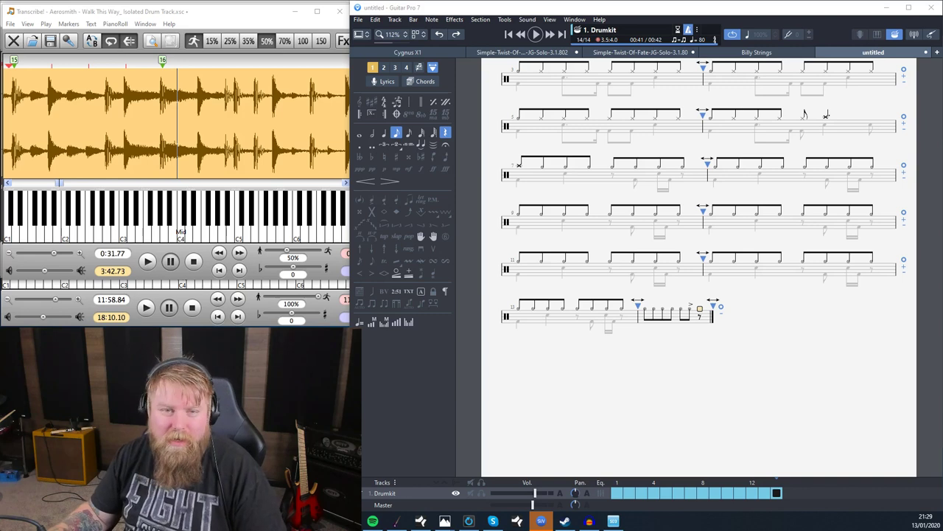
pyautogui.press('r')
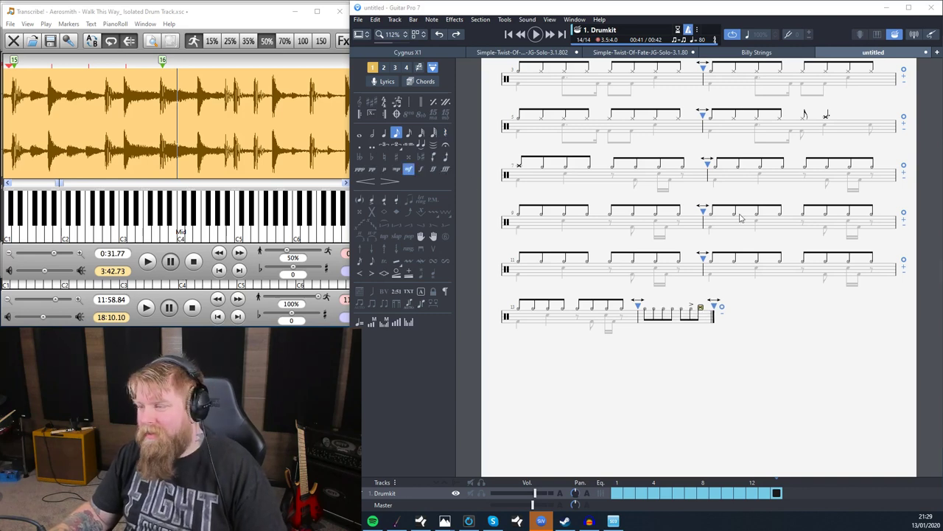
pyautogui.press('-')
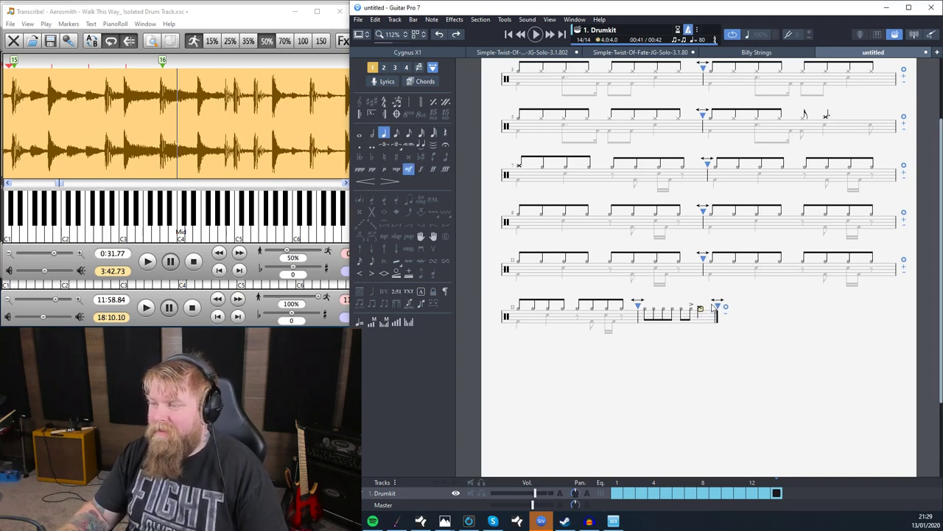
# Switch to Transcribe! and replay measure 15 at 100% speed, including its second half, to check the hits
pyautogui.click(193, 12)
pyautogui.press('space')
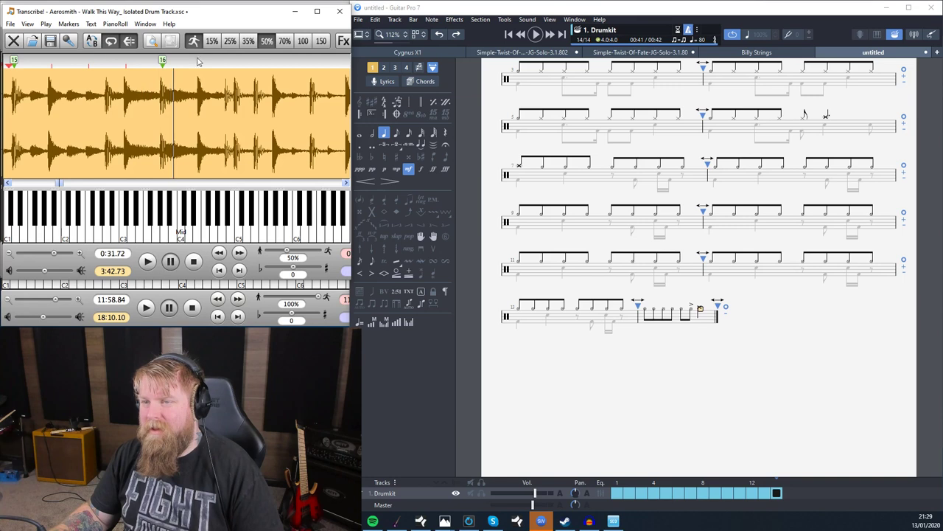
pyautogui.click(302, 41)
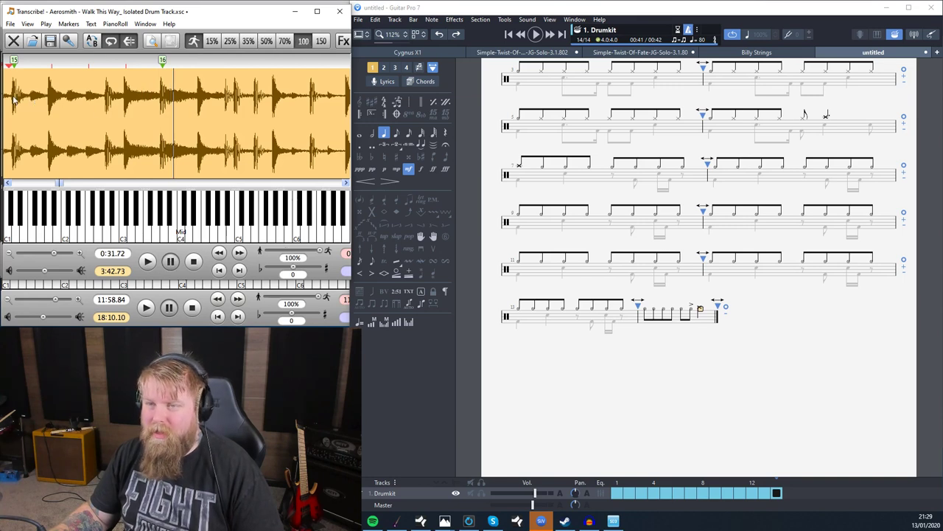
pyautogui.click(13, 102)
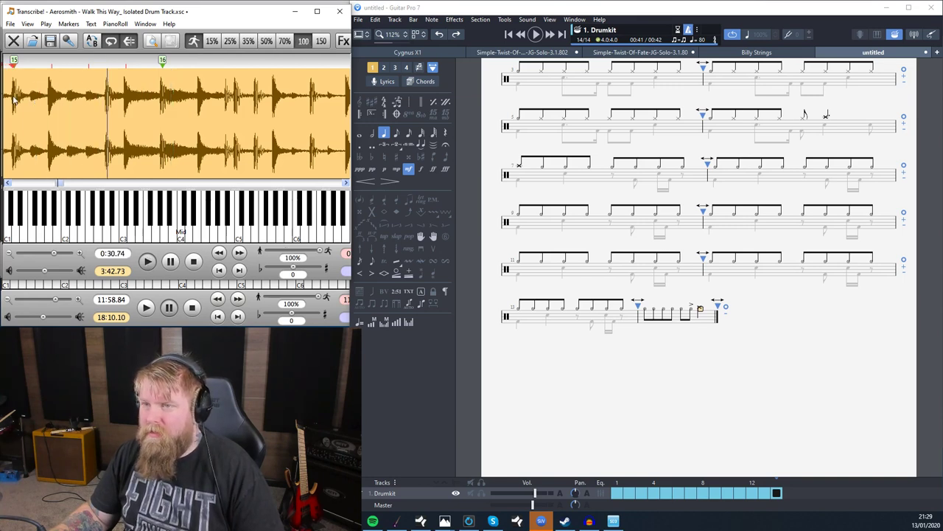
pyautogui.click(89, 93)
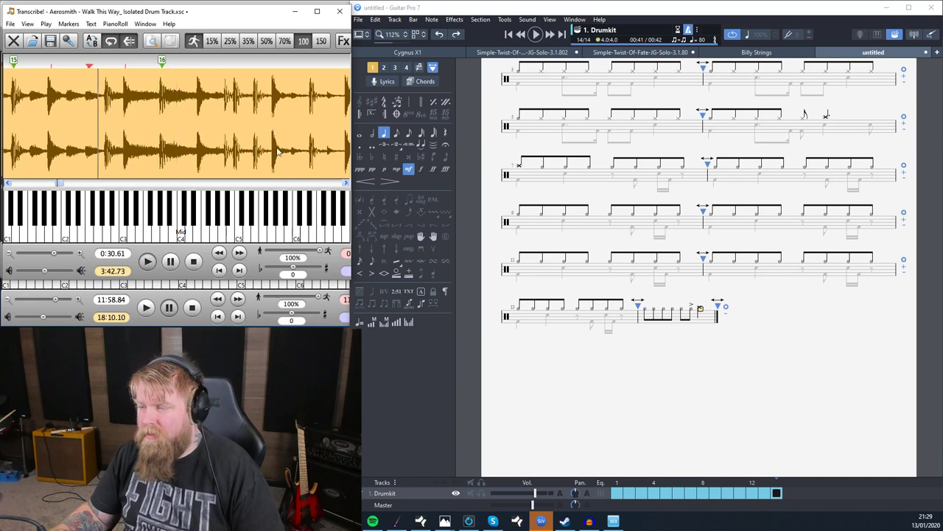
# In Guitar Pro, copy bar 13's second voice into bar 14, end it with a quarter-note snare on beat 4 and add bar 15
pyautogui.click(517, 326)
pyautogui.hotkey('ctrl', '2')
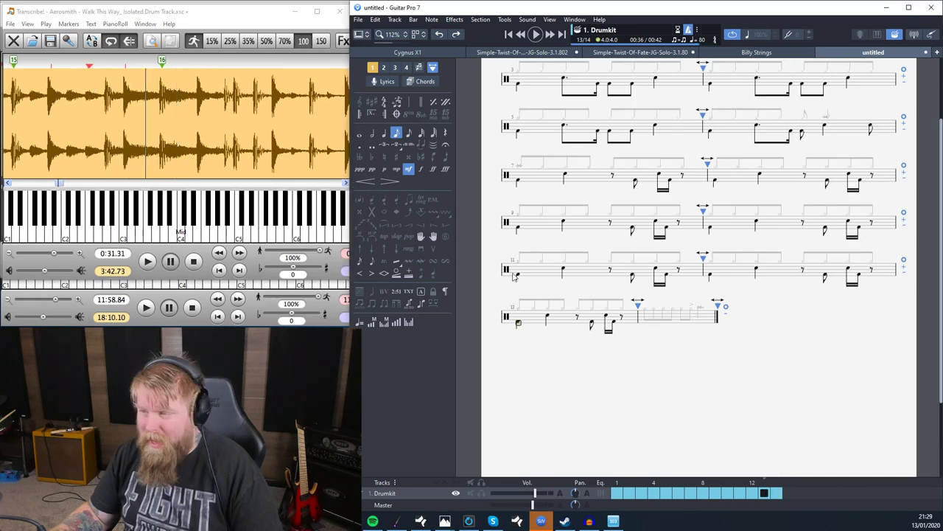
pyautogui.moveTo(517, 329); pyautogui.dragTo(605, 324)
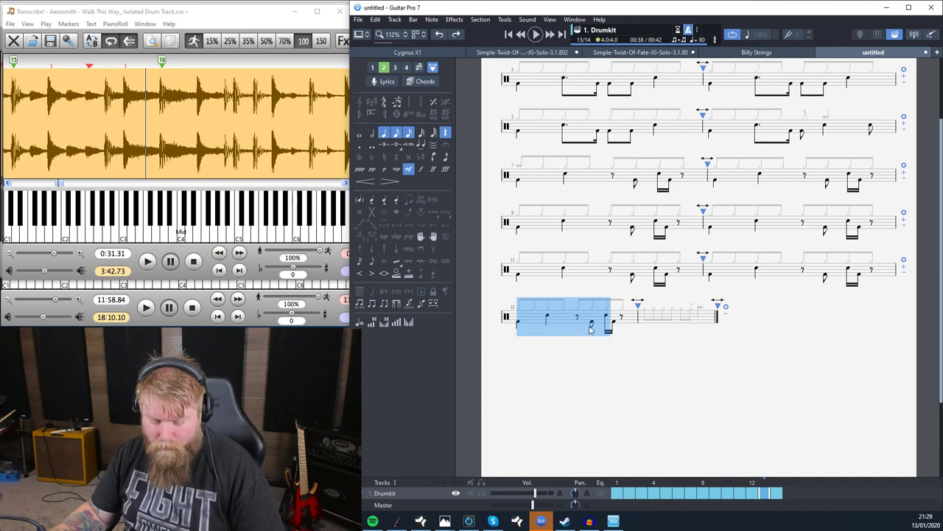
pyautogui.hotkey('ctrl', 'c')
pyautogui.click(650, 324)
pyautogui.hotkey('ctrl', 'v')
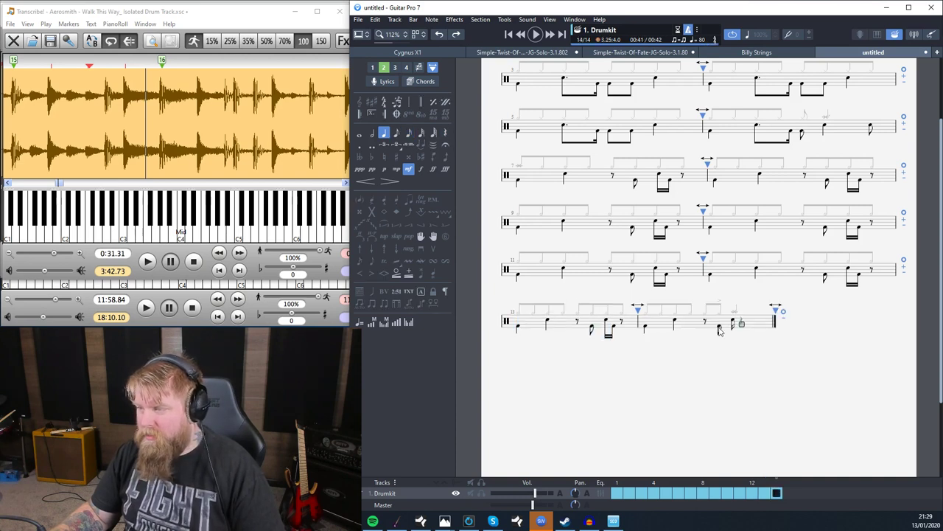
pyautogui.press('Delete')
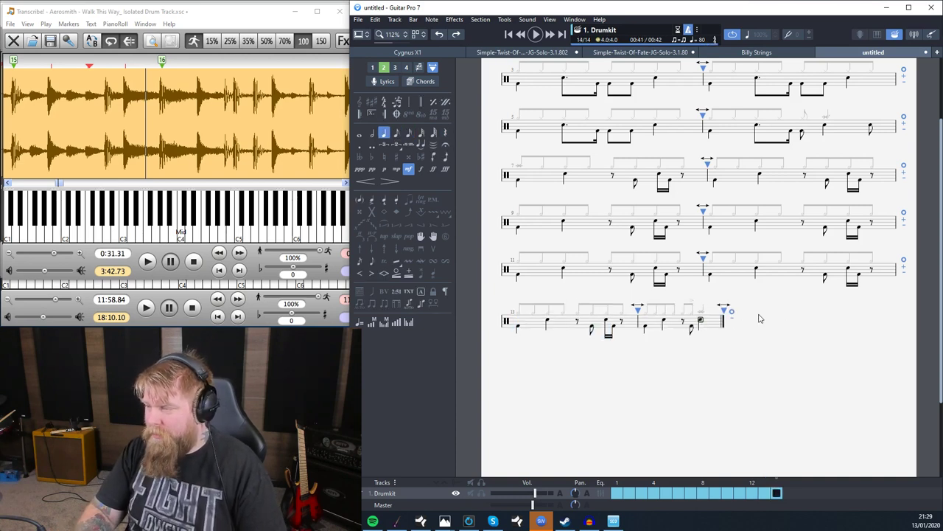
pyautogui.press('Right')
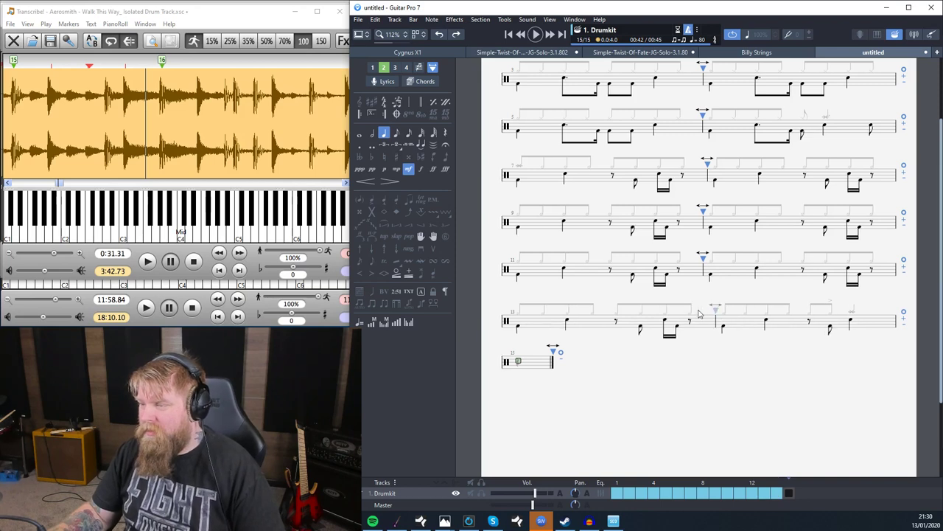
# Return to the start of the recording in Transcribe! and delete the duplicate measure marker at the second measure
pyautogui.click(302, 41)
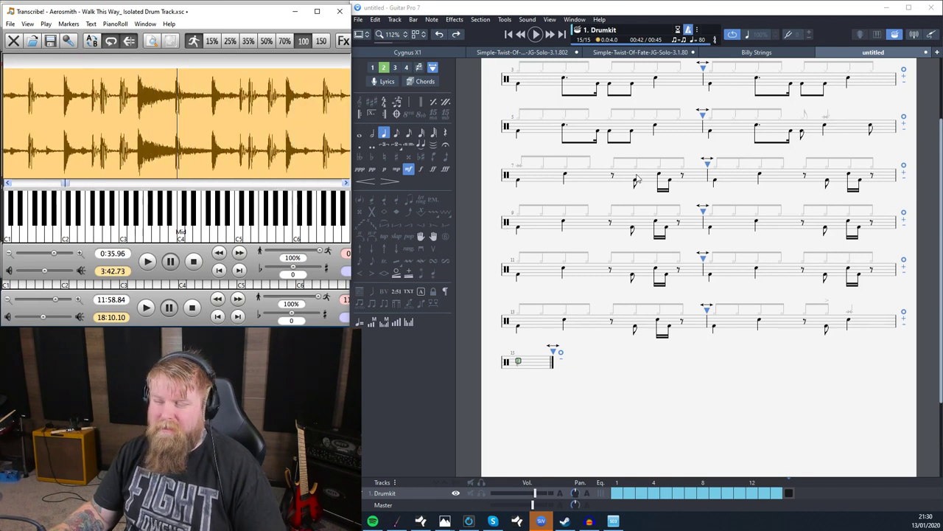
pyautogui.scroll(2, 663, 219)
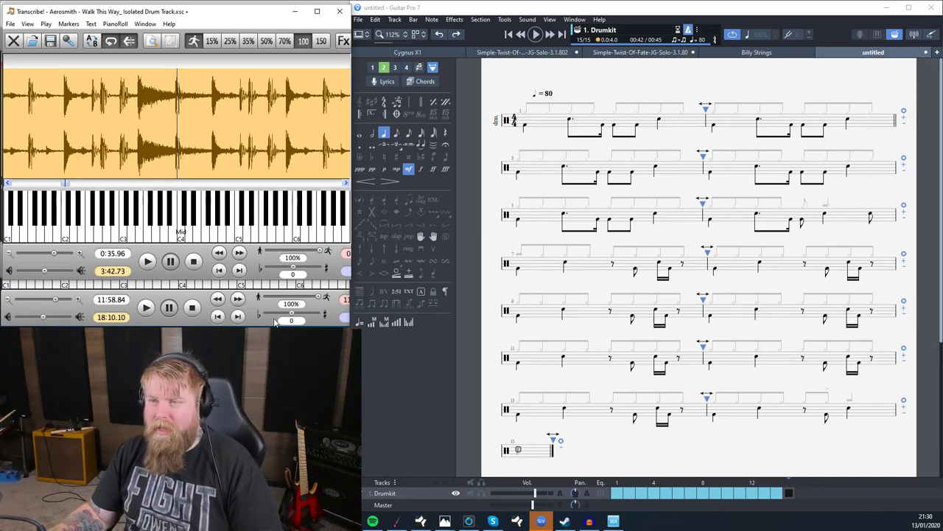
pyautogui.click(85, 139)
pyautogui.click(42, 98)
pyautogui.press('space')
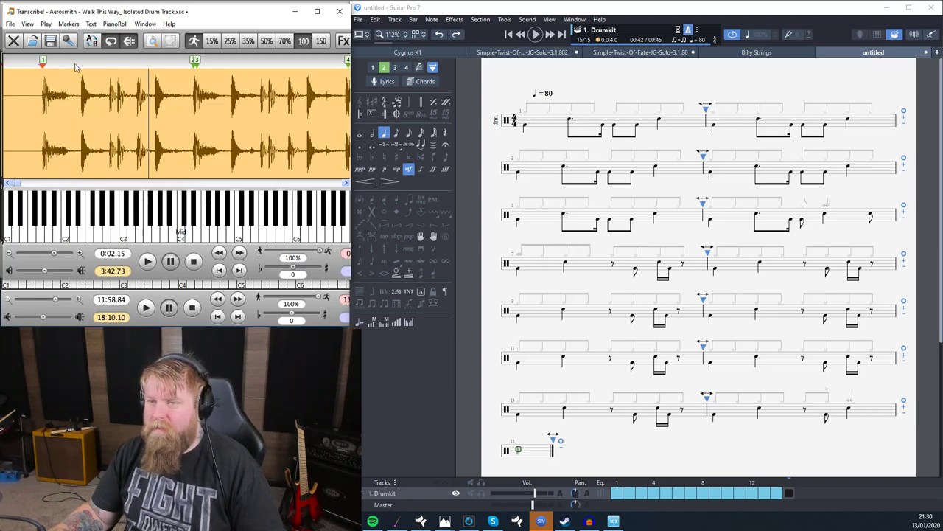
pyautogui.rightClick(194, 63)
pyautogui.click(236, 121)
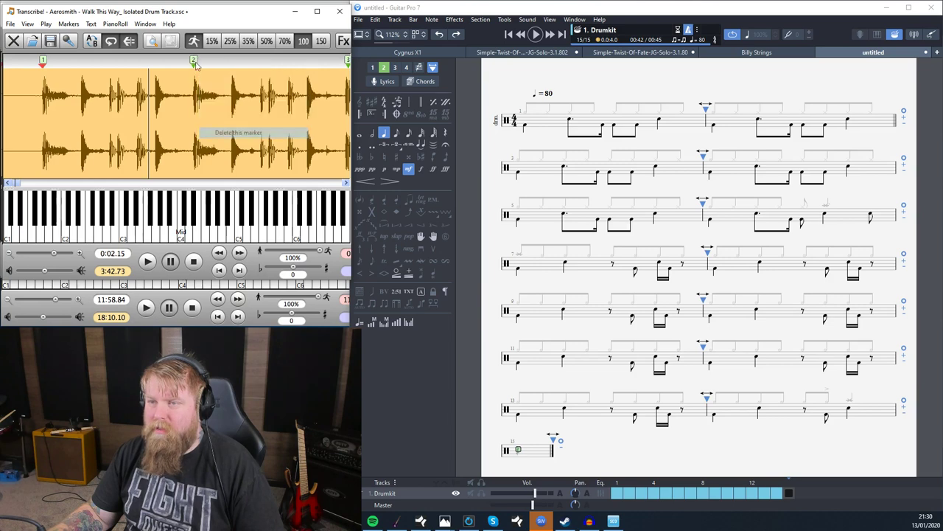
pyautogui.rightClick(37, 66)
pyautogui.click(95, 132)
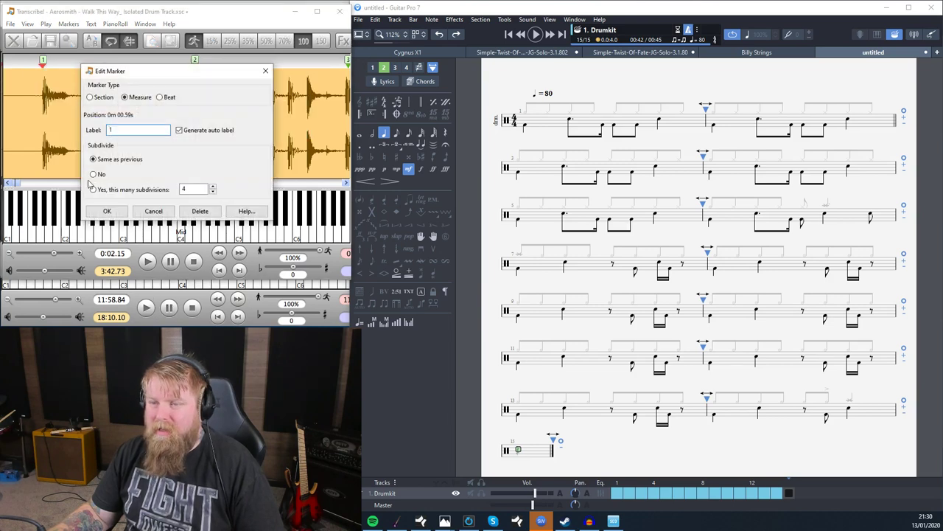
pyautogui.click(107, 211)
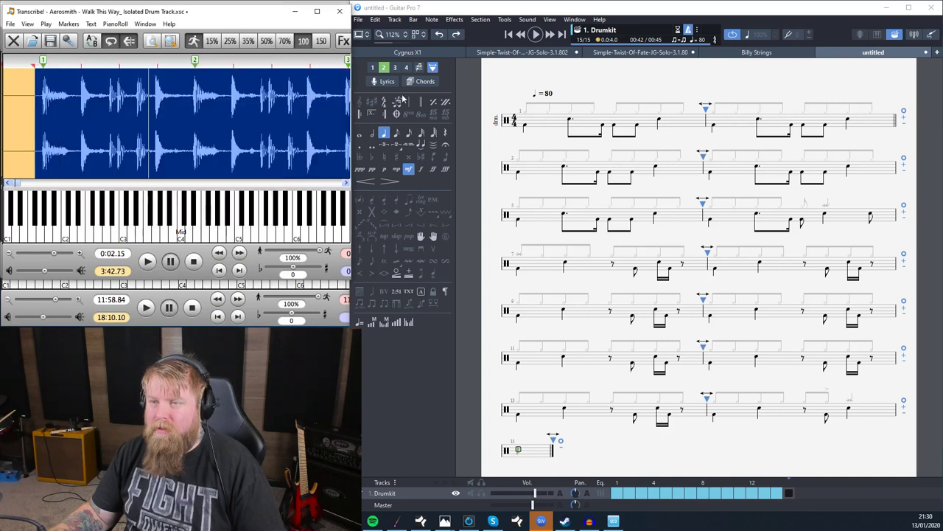
# Calculate the average tempo of the selected measures in Transcribe!, and set the Guitar Pro score's tempo to 108 bpm
pyautogui.click(69, 24)
pyautogui.click(99, 92)
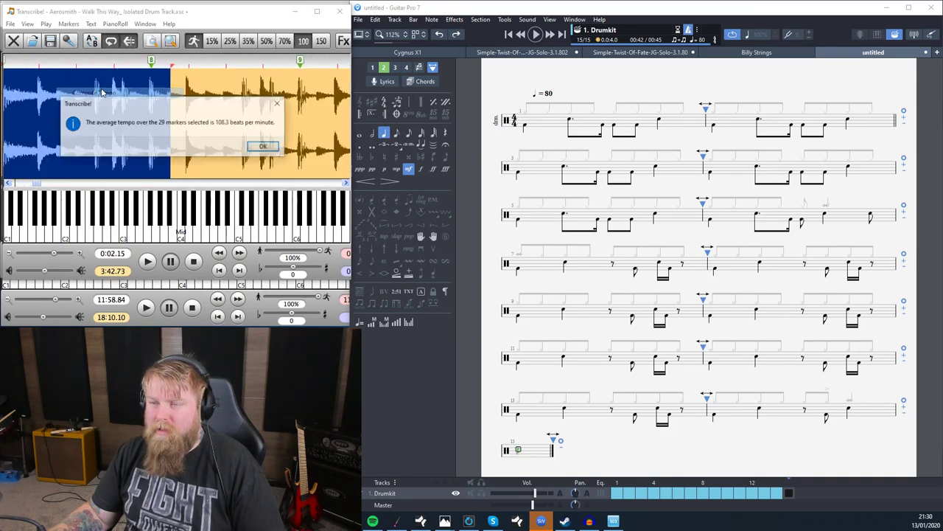
pyautogui.click(265, 147)
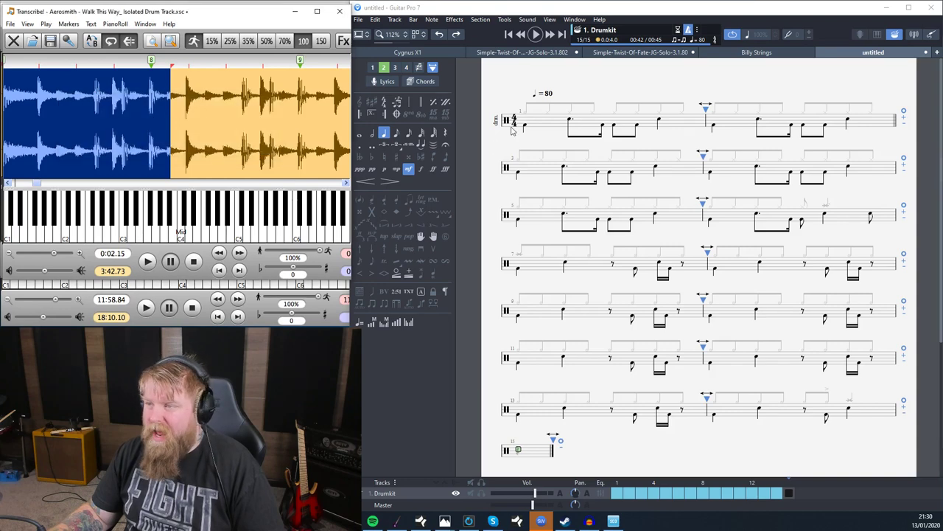
pyautogui.click(359, 323)
pyautogui.doubleClick(514, 221)
pyautogui.write('108 bpm')
pyautogui.press('Return')
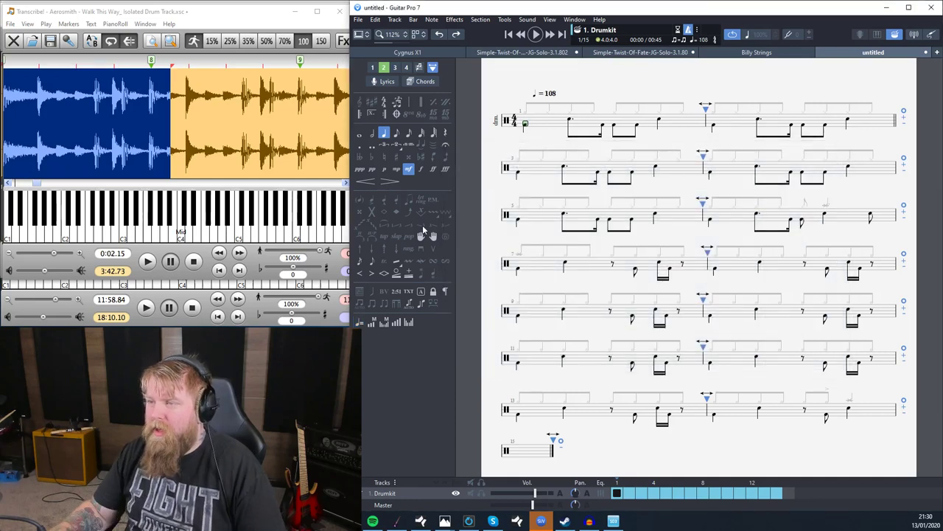
# Turn on the count-in and play the score from bar 1, briefly displaying the virtual drumkit during playback
pyautogui.click(678, 32)
pyautogui.press('space')
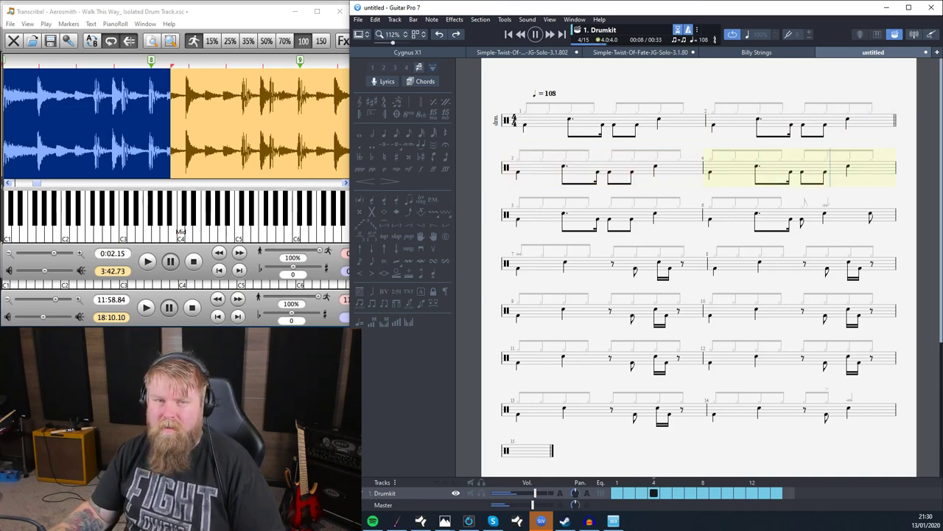
pyautogui.hotkey('ctrl', 'alt', 'd')
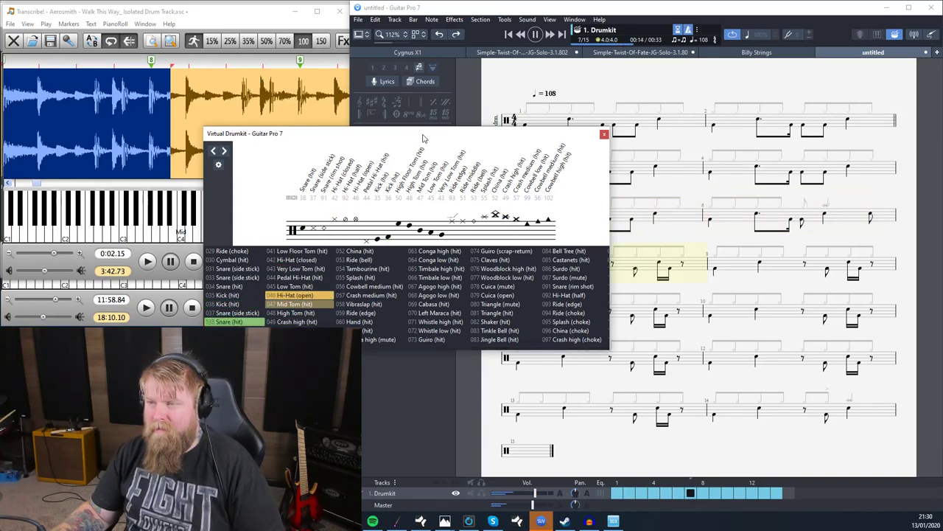
pyautogui.moveTo(424, 138); pyautogui.dragTo(343, 140)
pyautogui.click(523, 134)
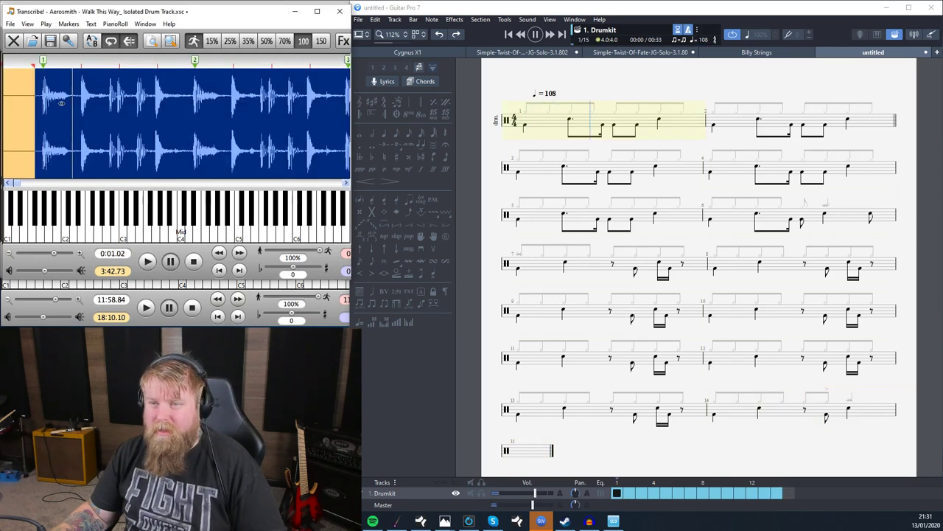
# Play the recording from its start in Transcribe! alongside the score to compare them, and stop playback at bar 1
pyautogui.click(26, 118)
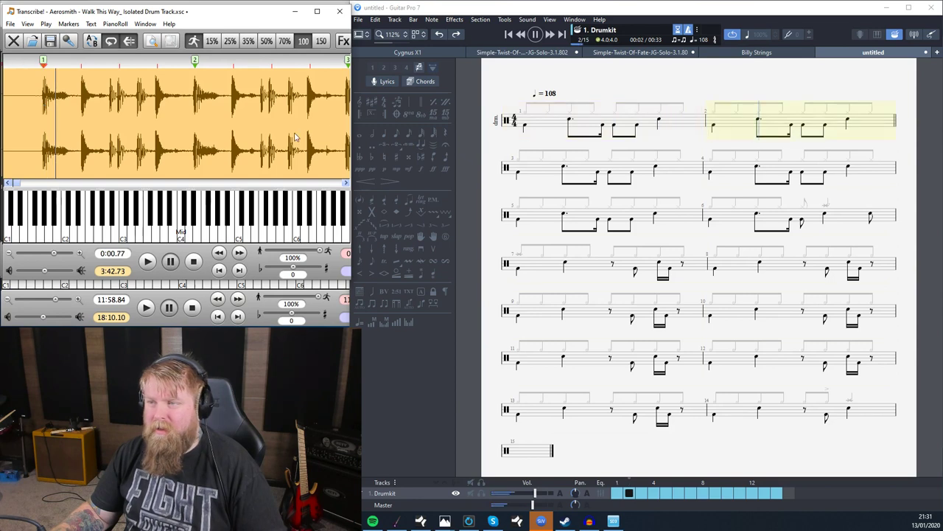
pyautogui.click(522, 124)
pyautogui.press('space')
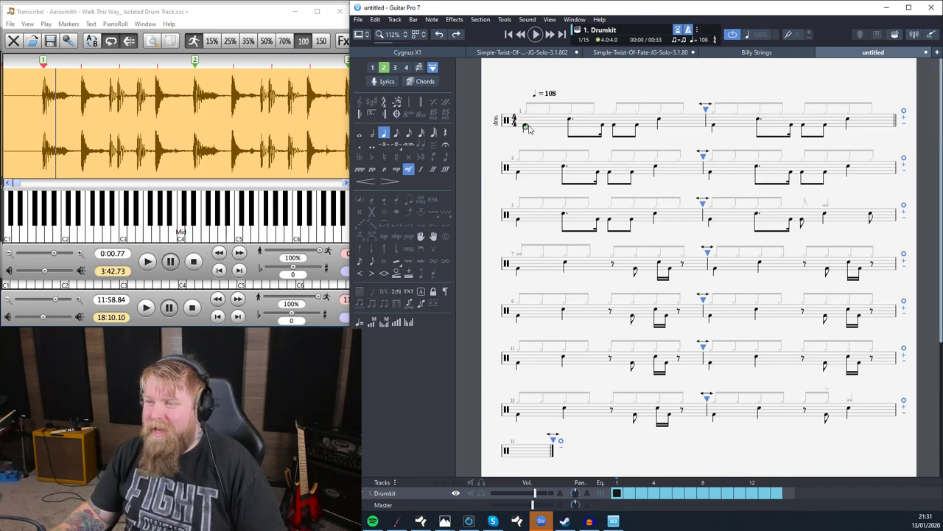
pyautogui.press('Down')
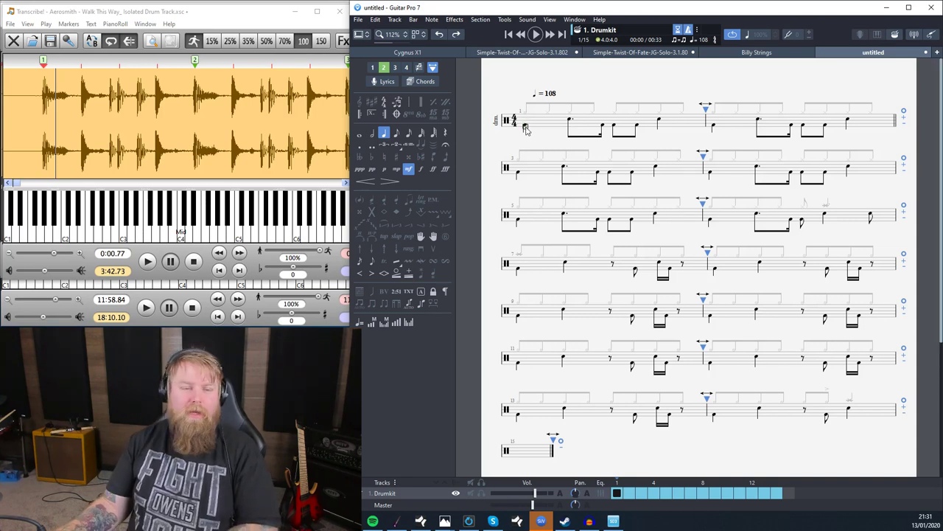